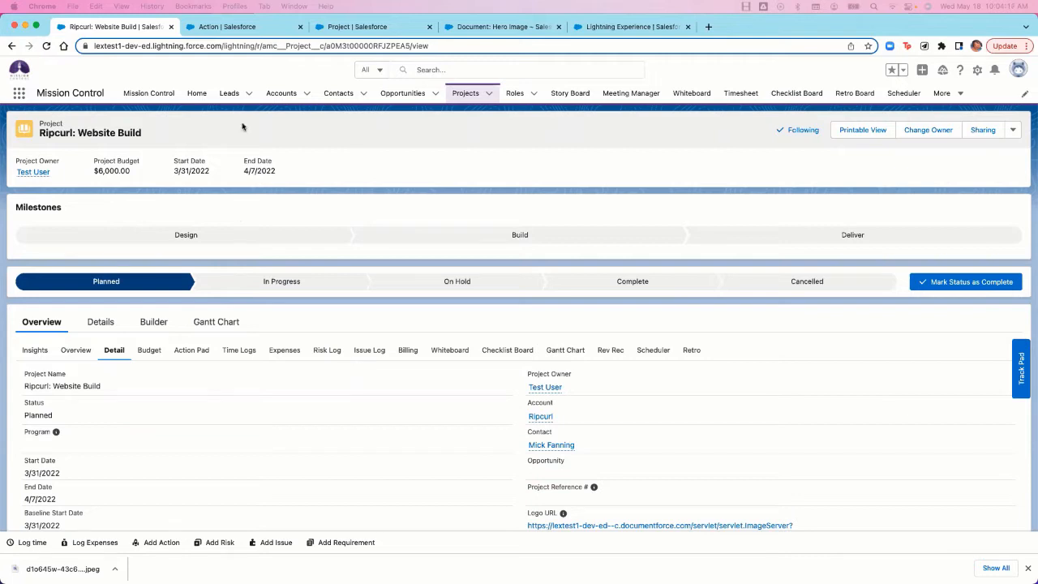
- Open the Mission Control Console's Control Pad and save the Project Status Report generation schedule for Wednesday at 13:30
click(257, 27)
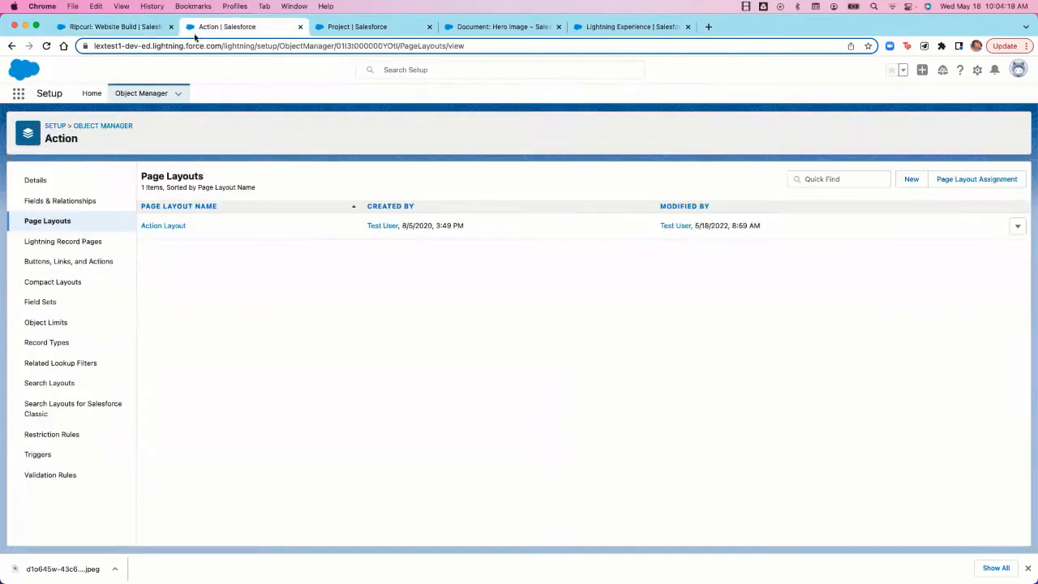
click(20, 94)
text(mis)
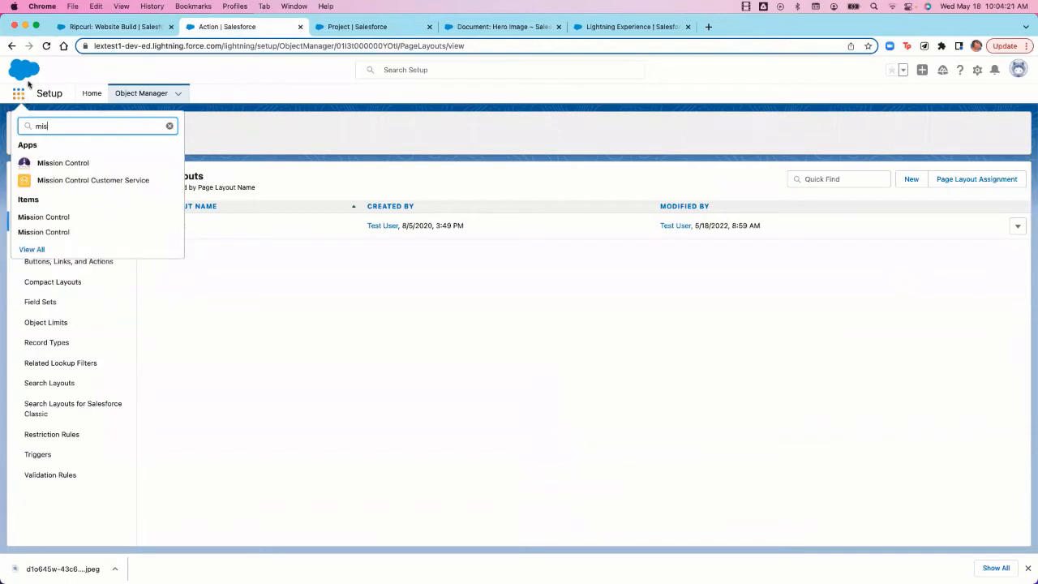
key(Return)
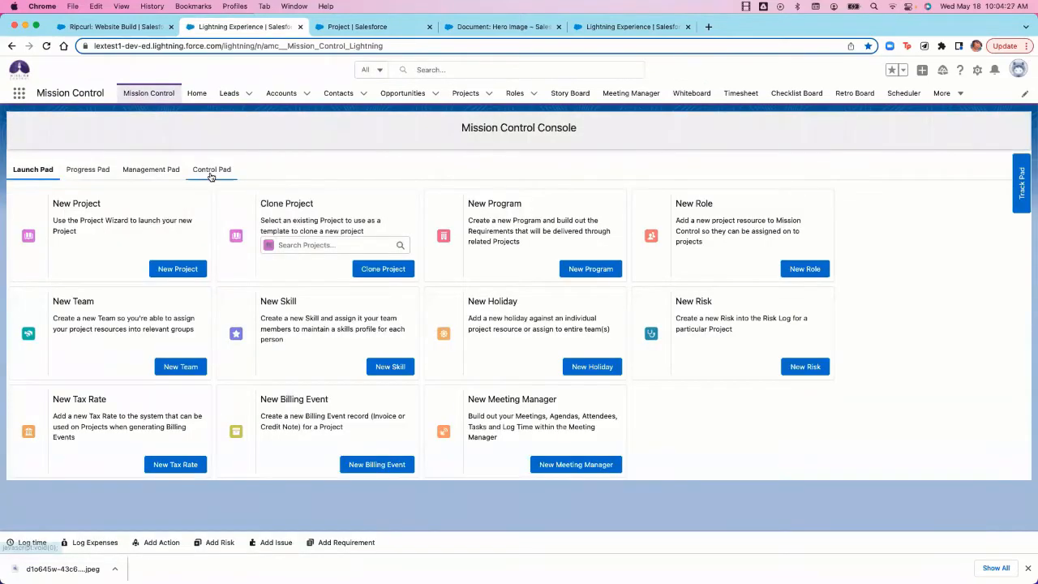
click(210, 170)
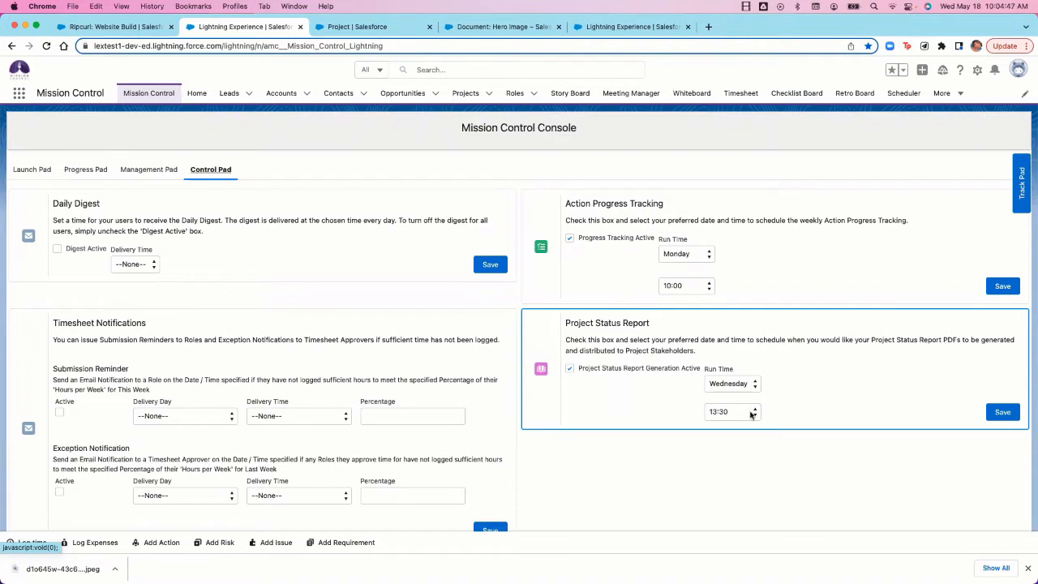
click(1003, 414)
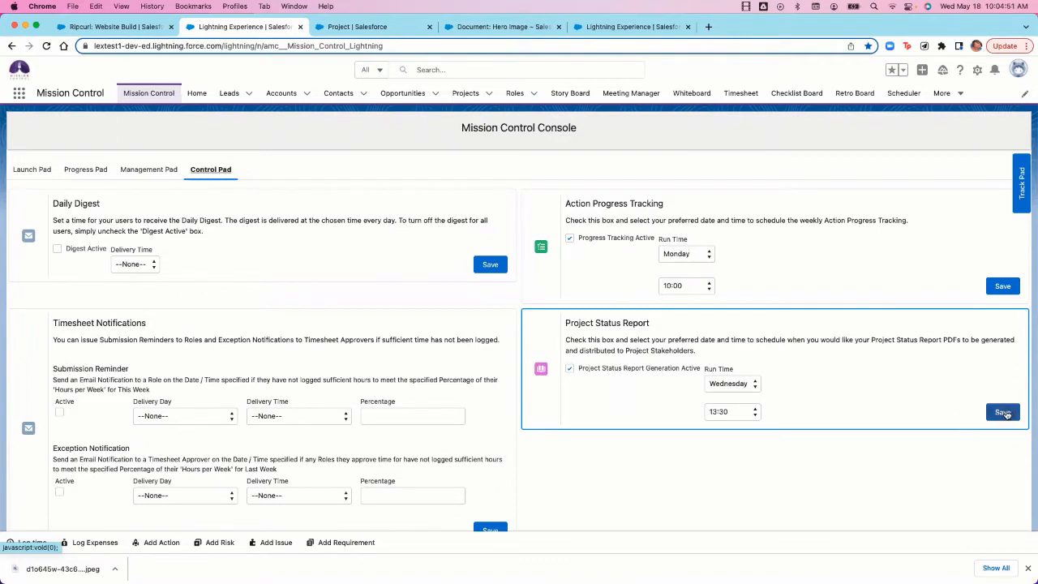
- Find the logo folder and file name options under Gantt Chart Settings in the Control Pad
scroll(470, 463, down, 2)
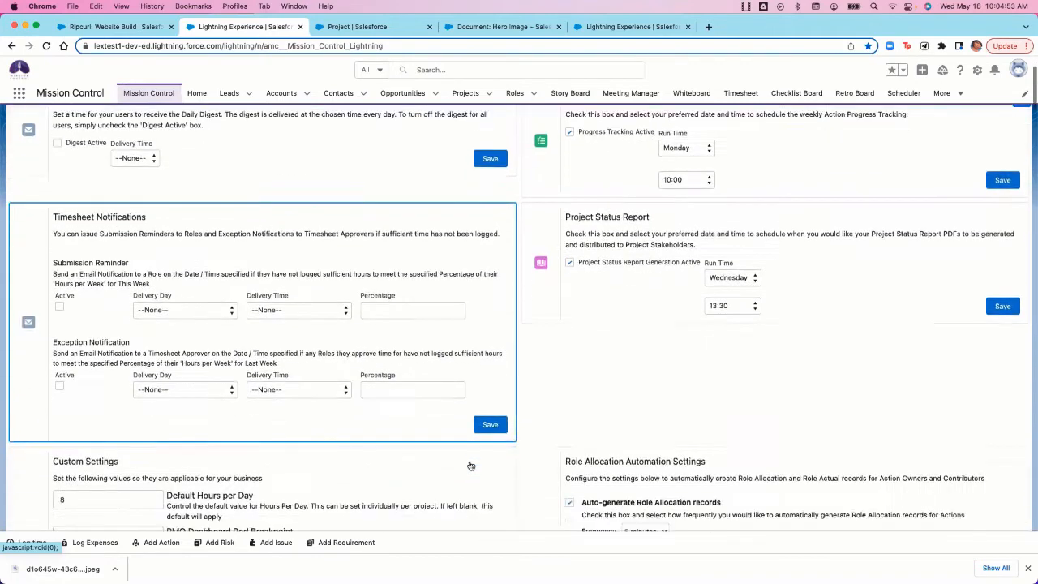
scroll(470, 463, down, 10)
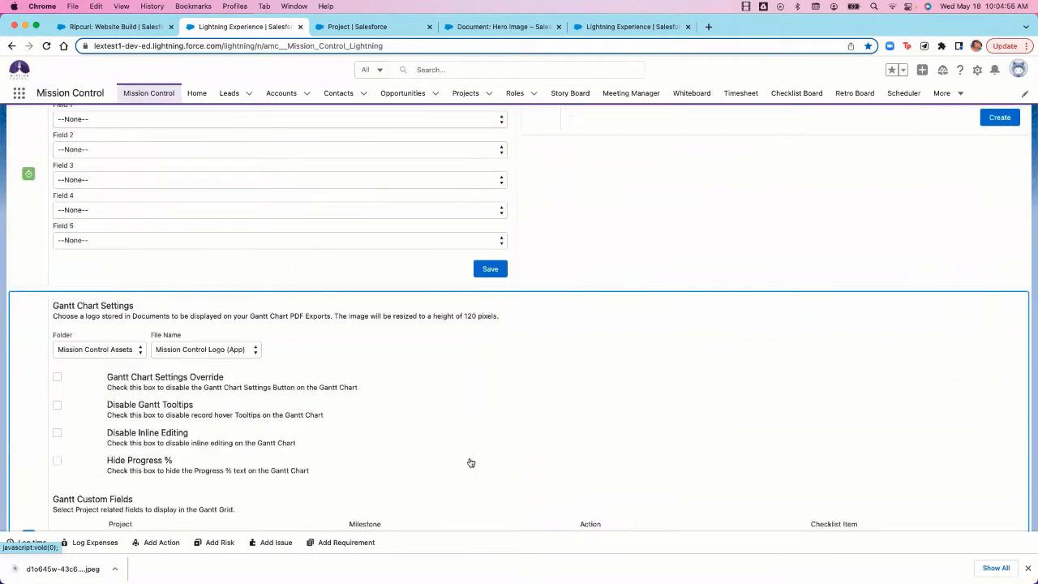
scroll(470, 462, down, 2)
scroll(469, 462, down, 1)
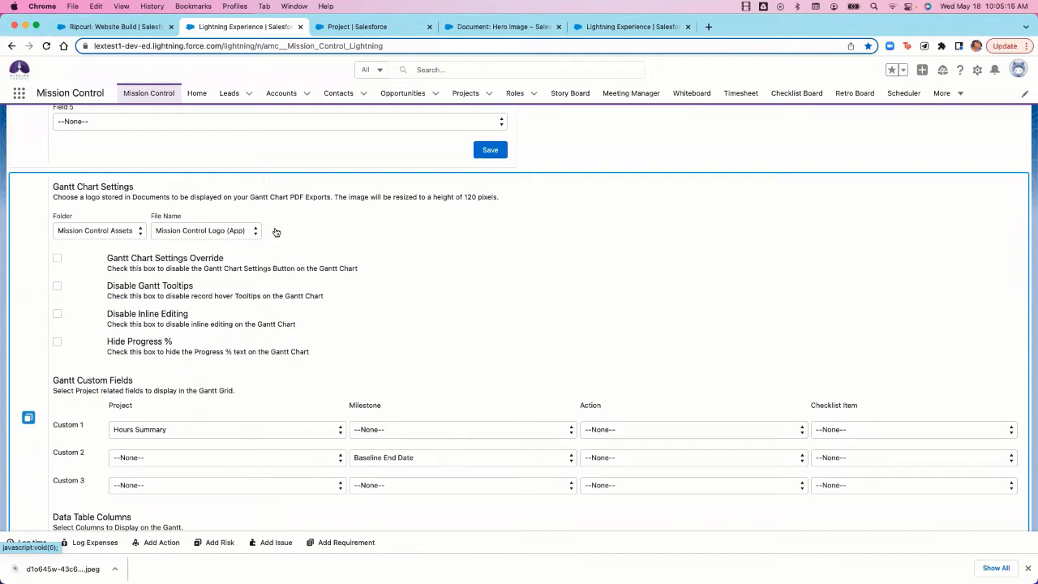
- Preview the status report of the Ripcurl: Website Build project
click(135, 28)
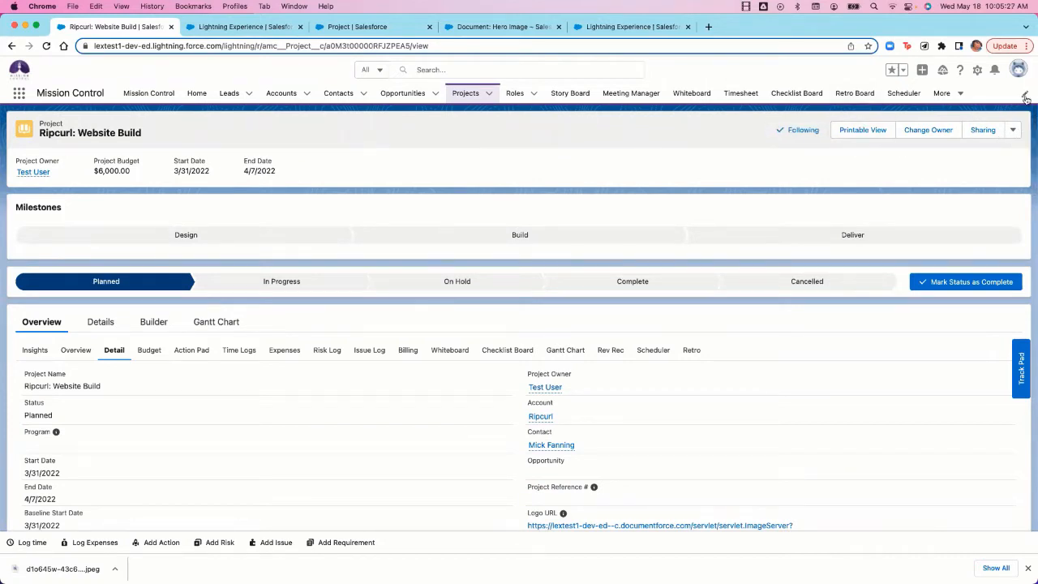
click(1012, 130)
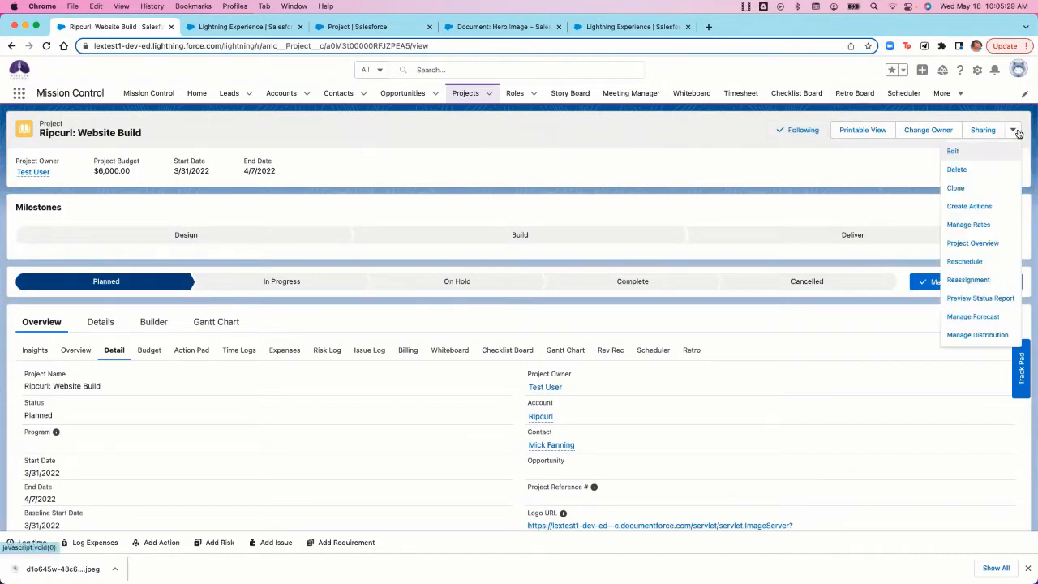
click(995, 299)
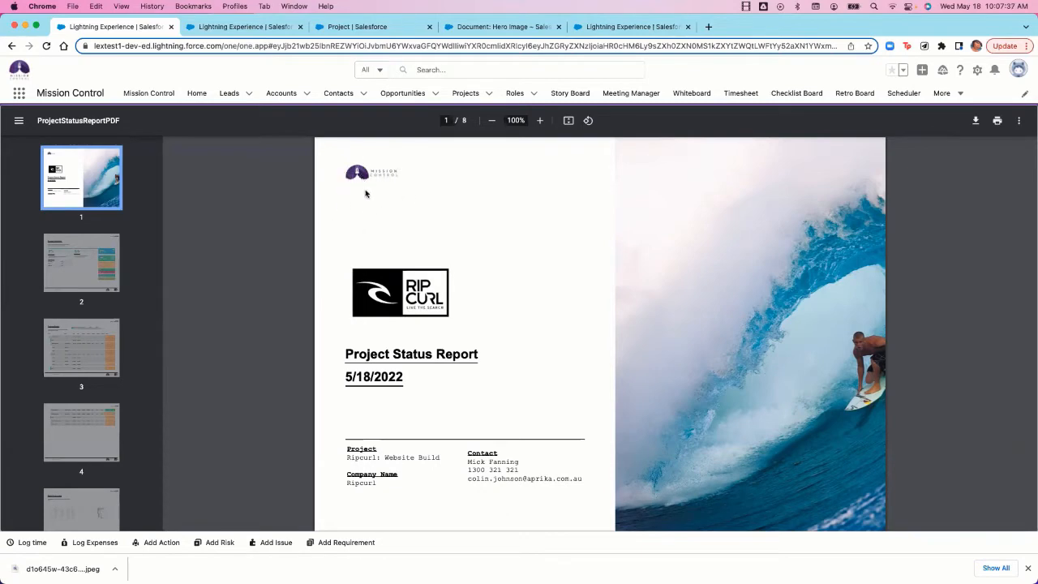
- Reopen the Ripcurl: Website Build project in the second browser tab and review its Account, Contact and Logo URL details
click(245, 27)
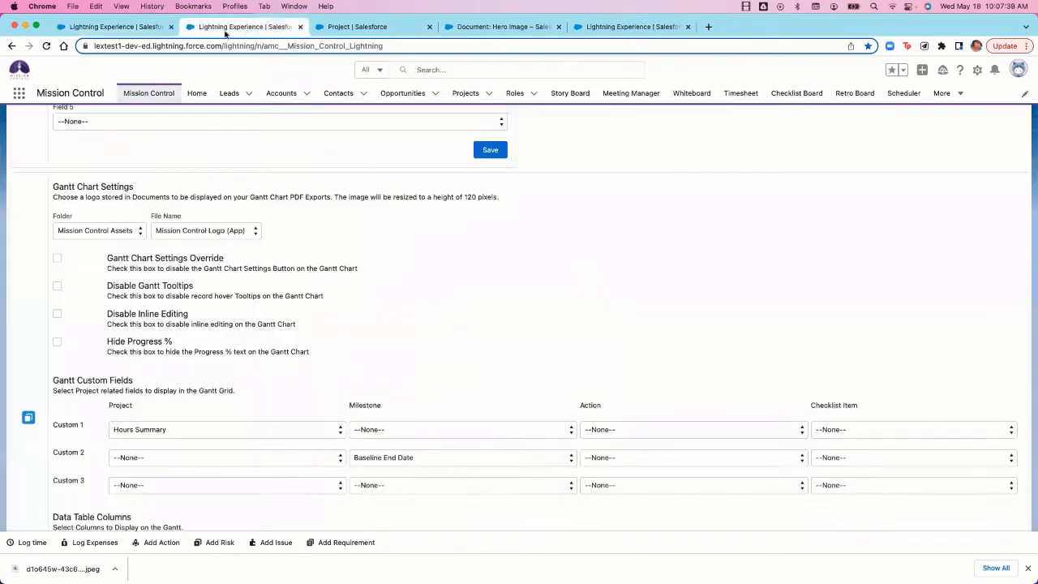
click(466, 94)
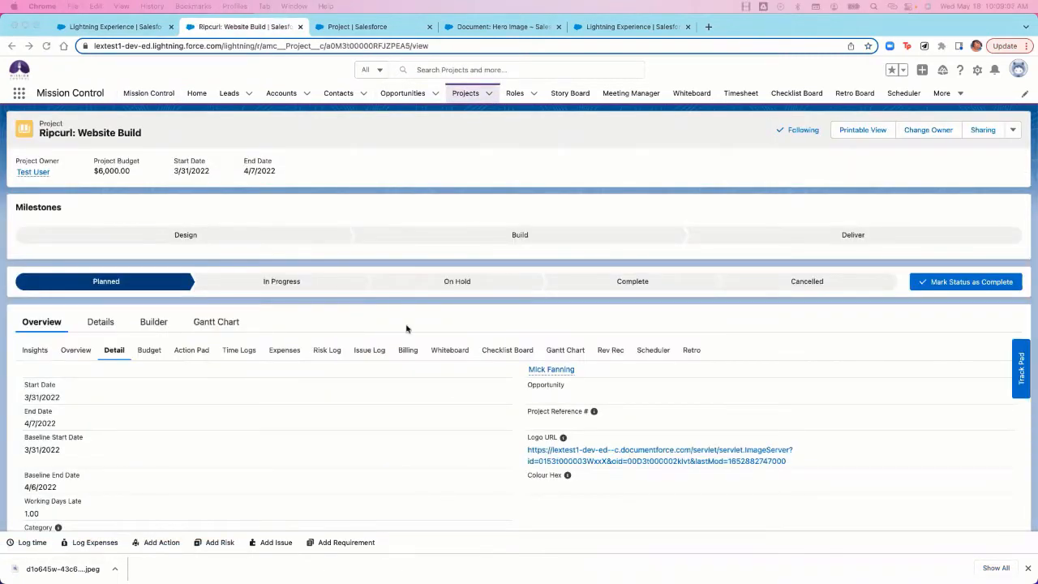
click(114, 355)
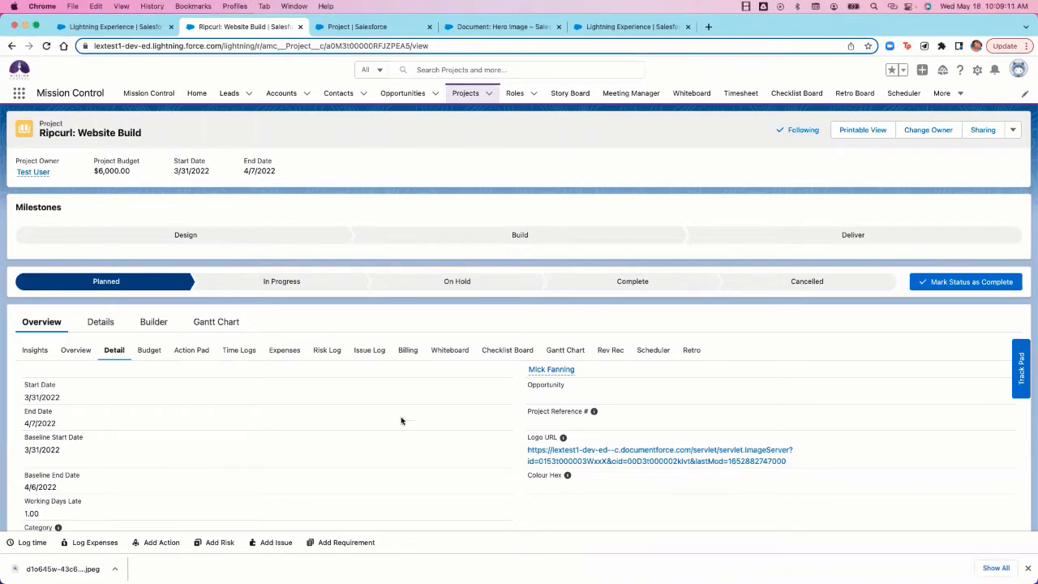
scroll(491, 446, up, 2)
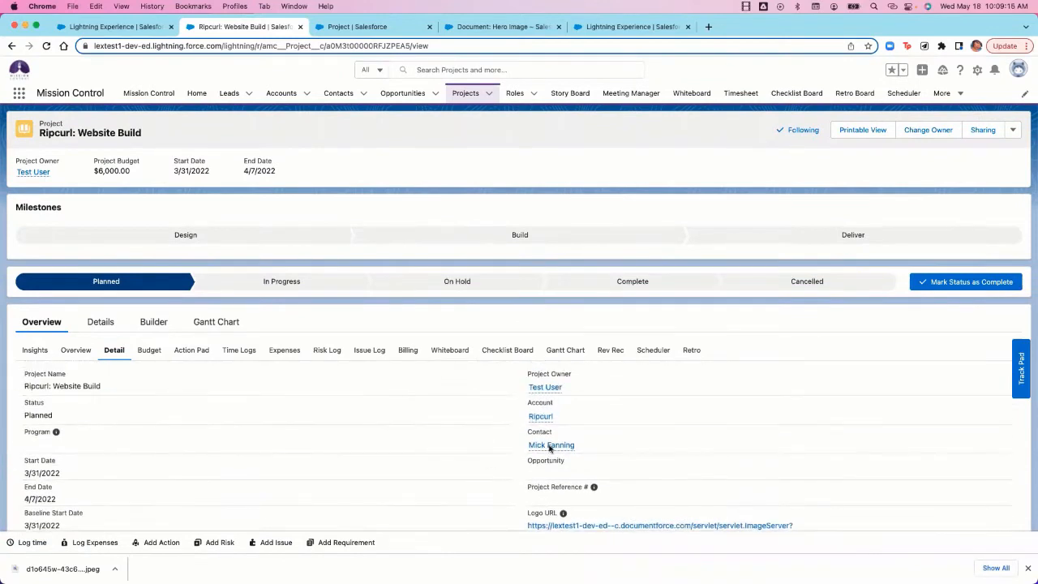
mouse_move(538, 417)
scroll(769, 459, down, 2)
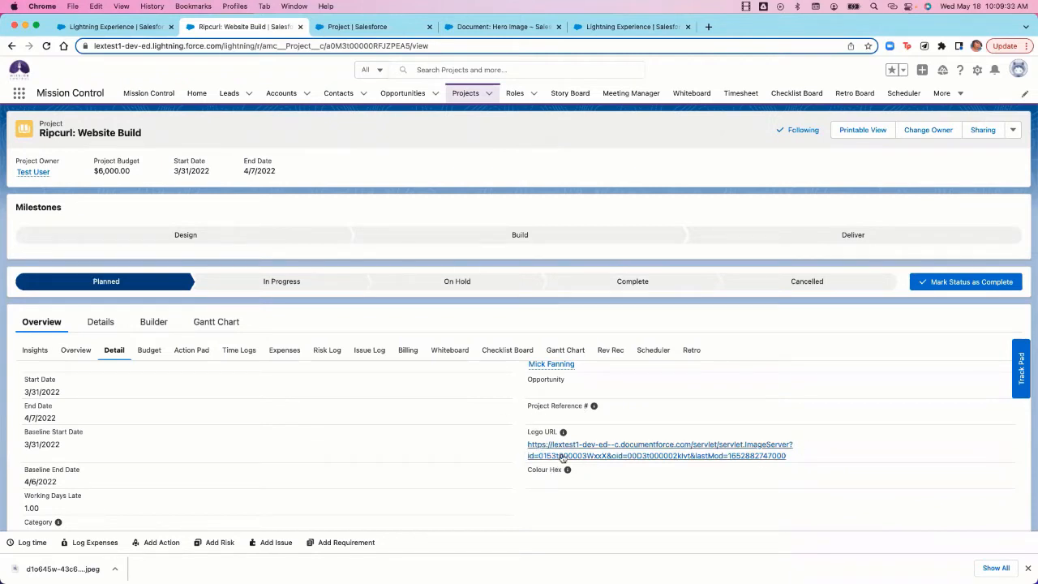
- View the Documents home in Salesforce Classic and locate the Lightning profile option for switching to Classic
click(498, 26)
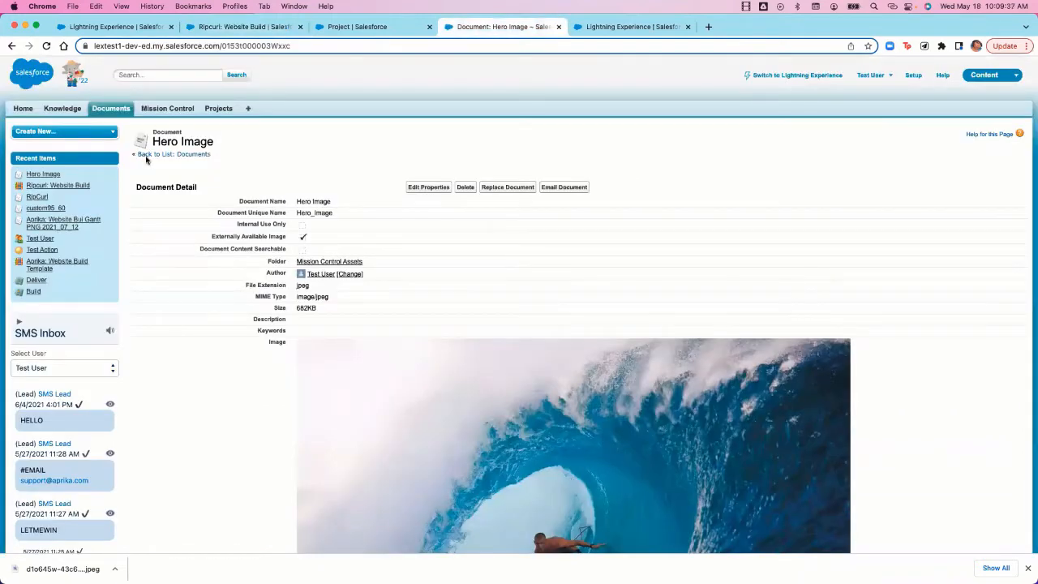
click(152, 154)
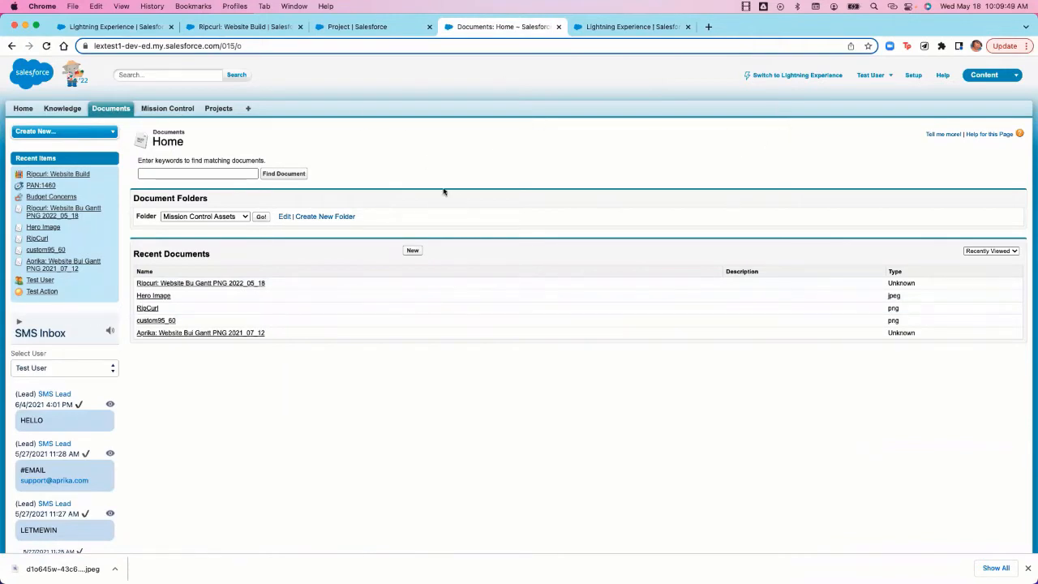
click(354, 26)
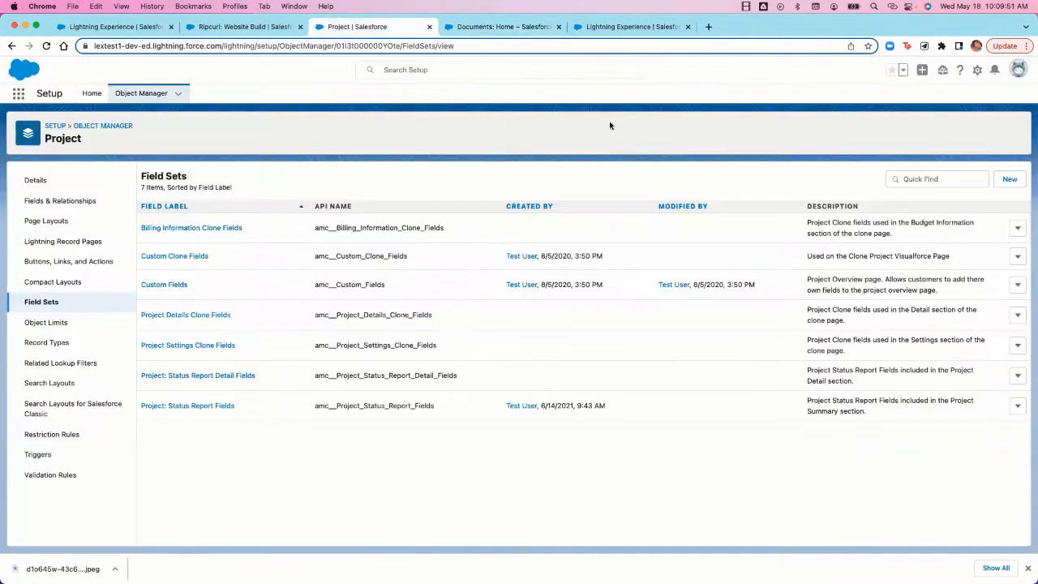
click(1017, 71)
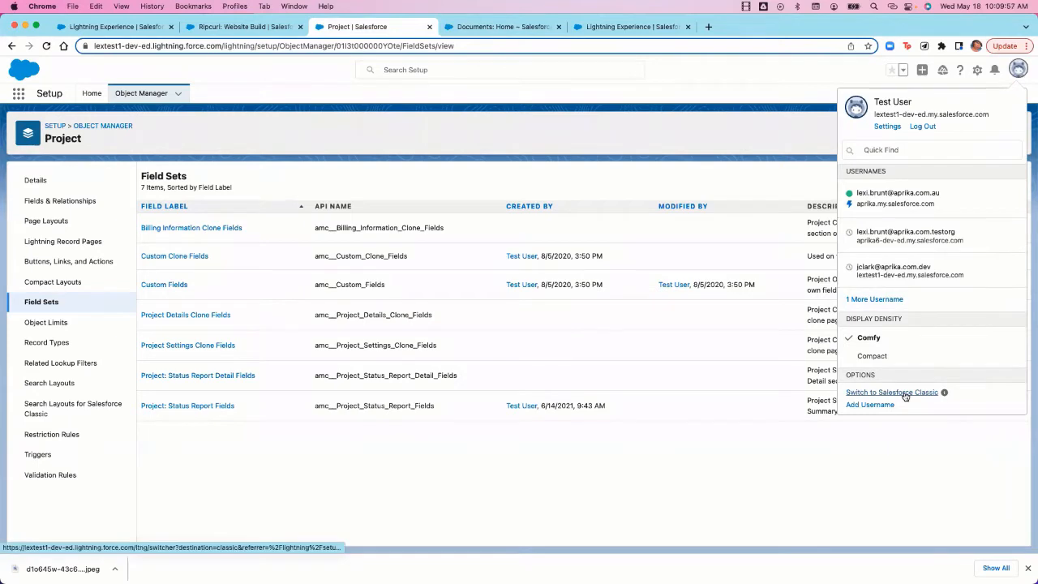
click(490, 32)
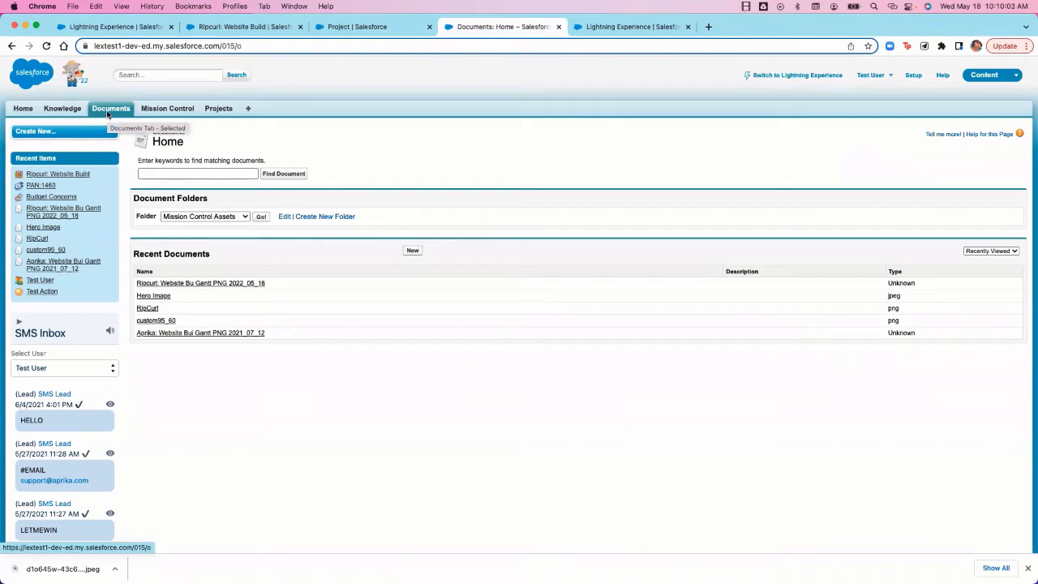
- Open the RipCurl document from the Mission Control Assets folder and check its Externally Available Image setting
click(202, 219)
click(202, 218)
click(261, 216)
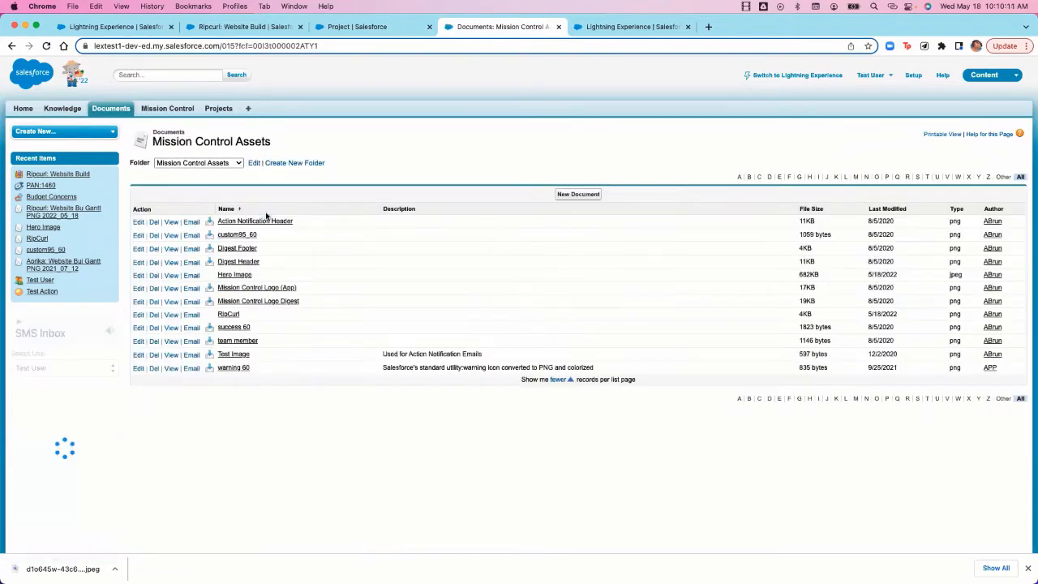
click(229, 314)
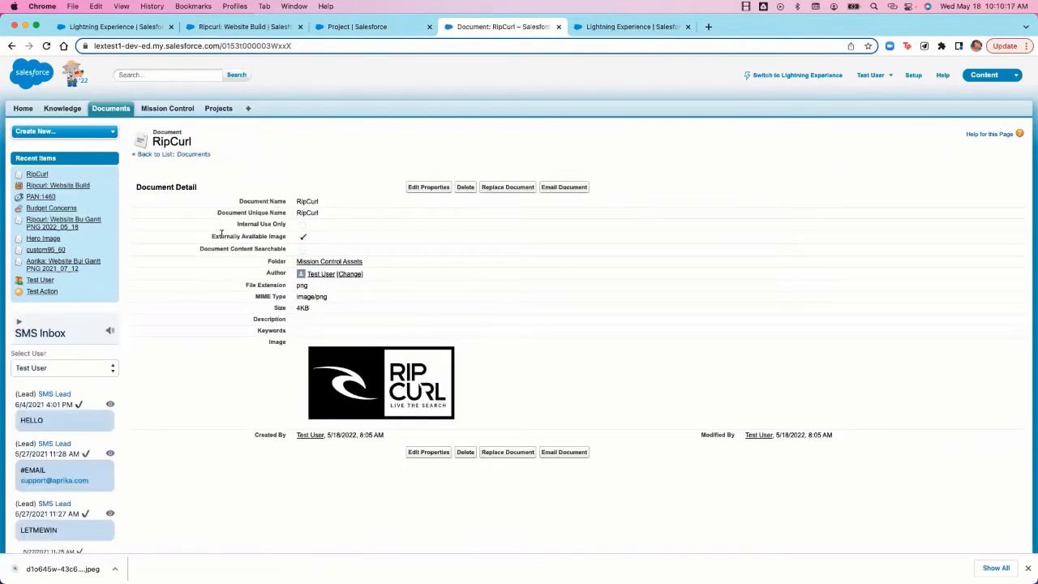
drag(205, 238, 310, 238)
click(315, 239)
- Open the RipCurl logo image in its own browser tab and select its full web address
right_click(393, 391)
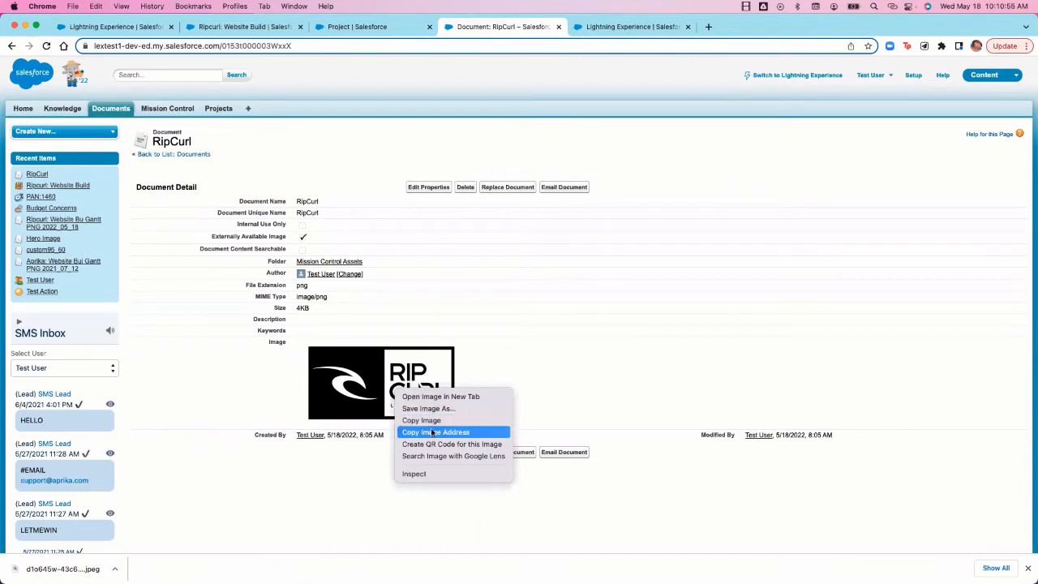
click(436, 397)
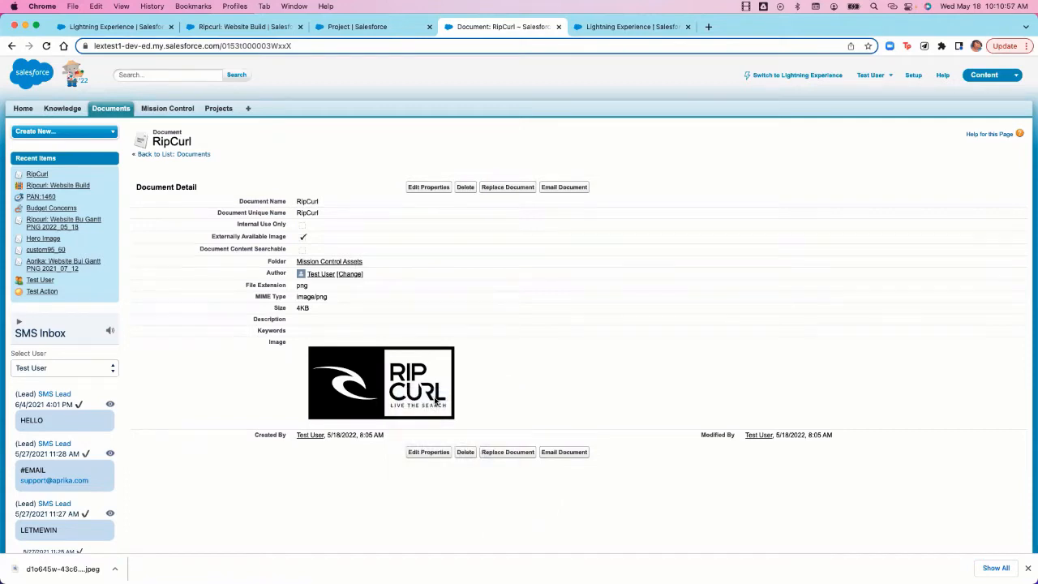
click(633, 27)
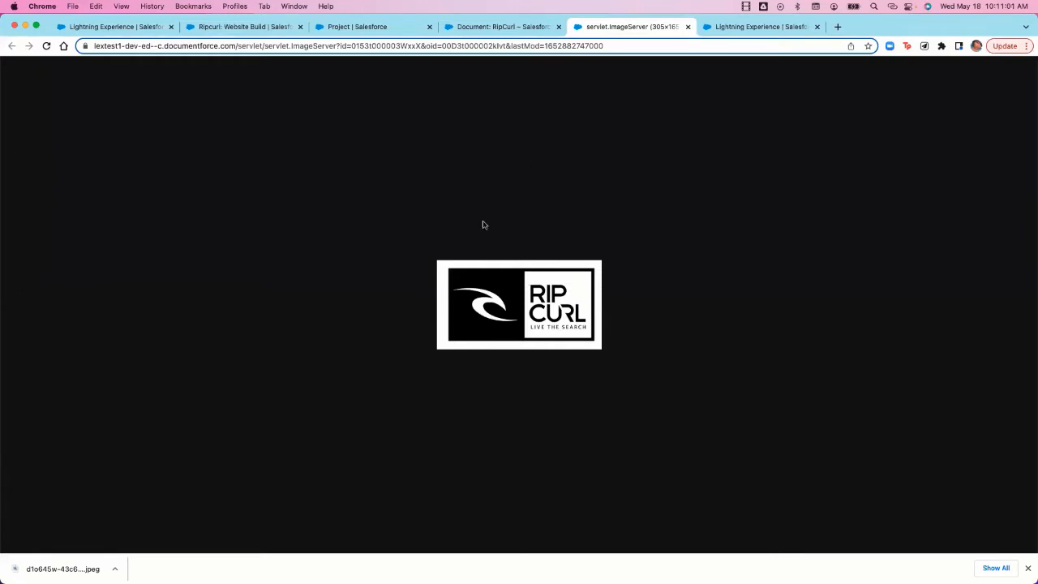
click(410, 47)
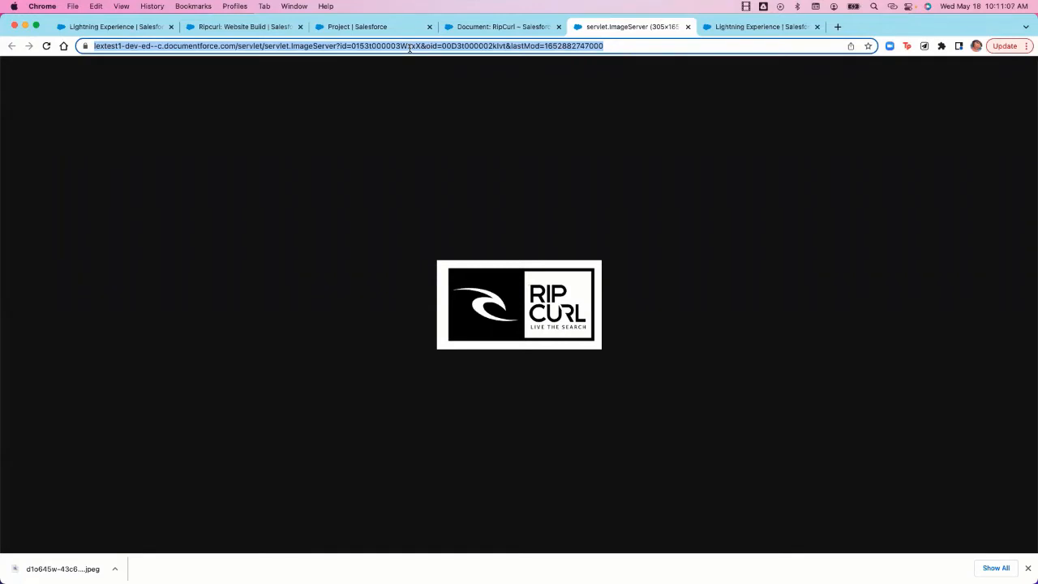
- Revisit the status report cover, then locate the Hero Image URL in the Website Build project's Project Status Report Settings
click(138, 31)
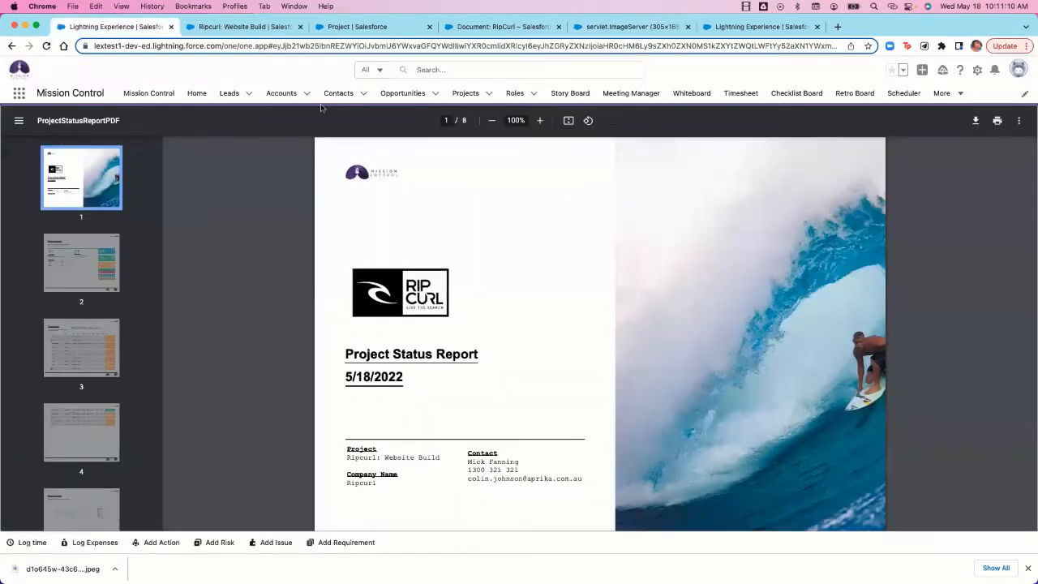
click(235, 27)
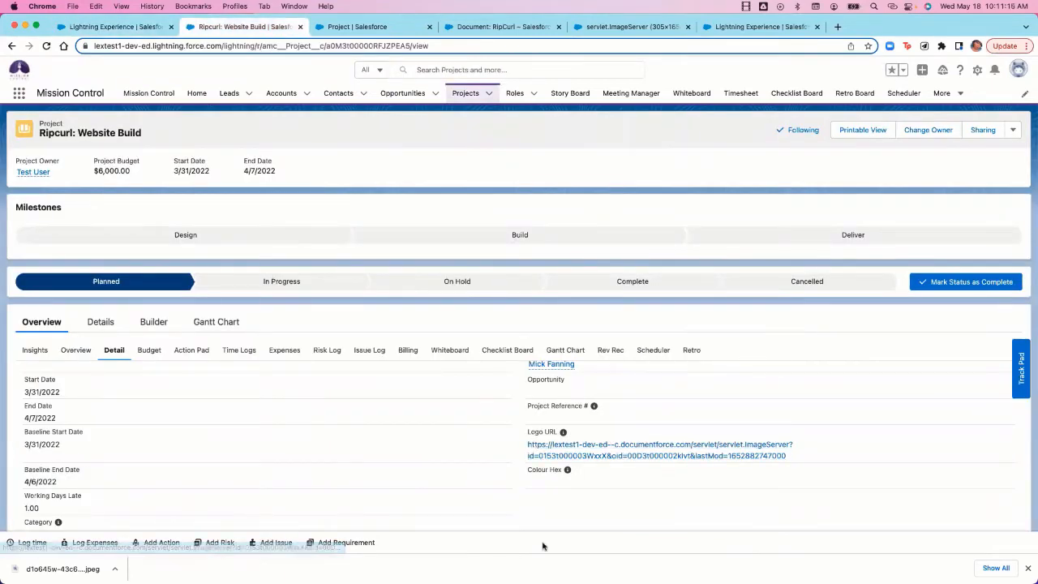
scroll(543, 546, down, 1)
scroll(542, 546, down, 5)
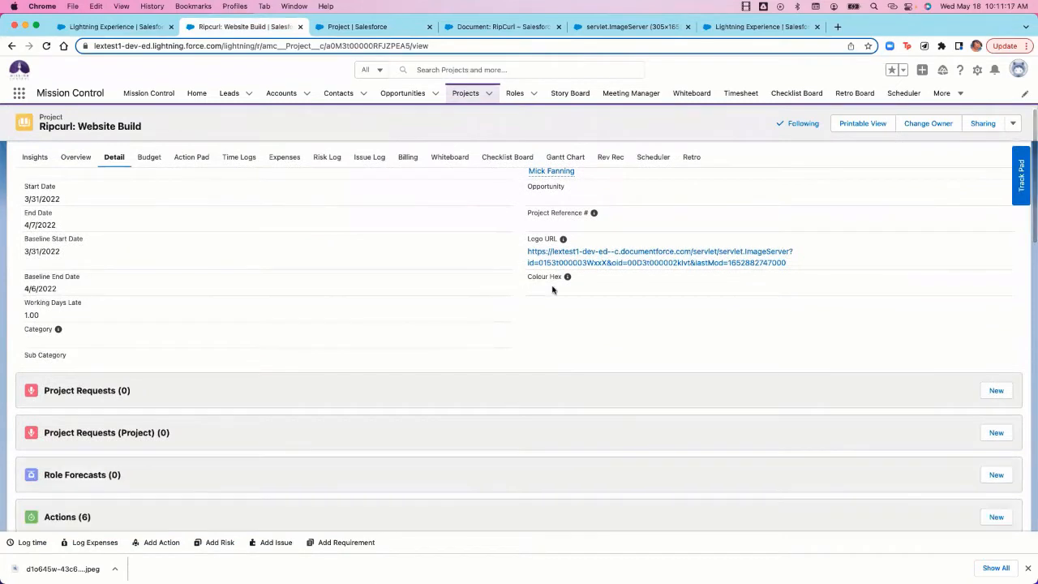
scroll(552, 289, down, 10)
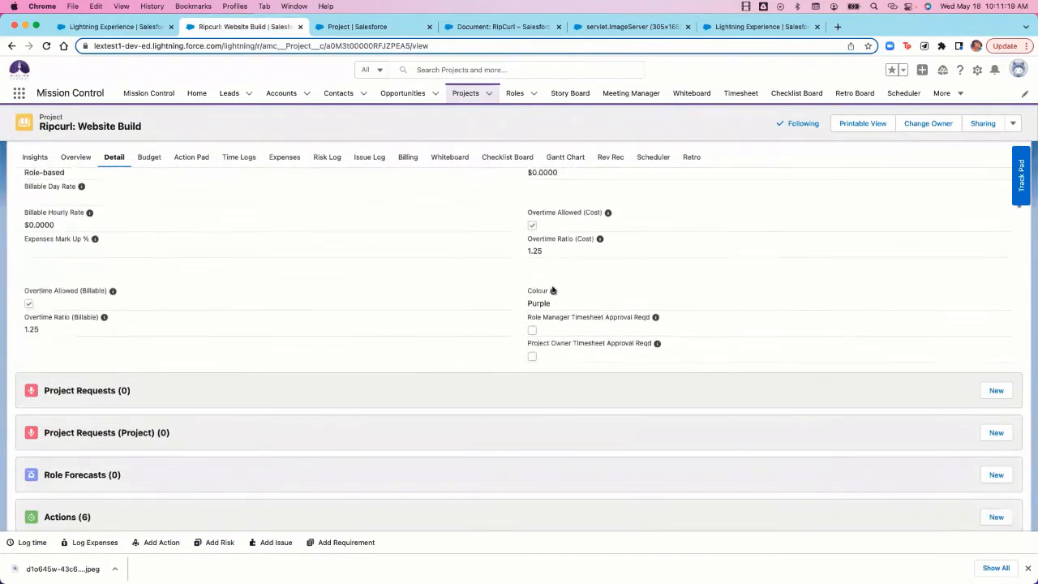
scroll(552, 290, down, 8)
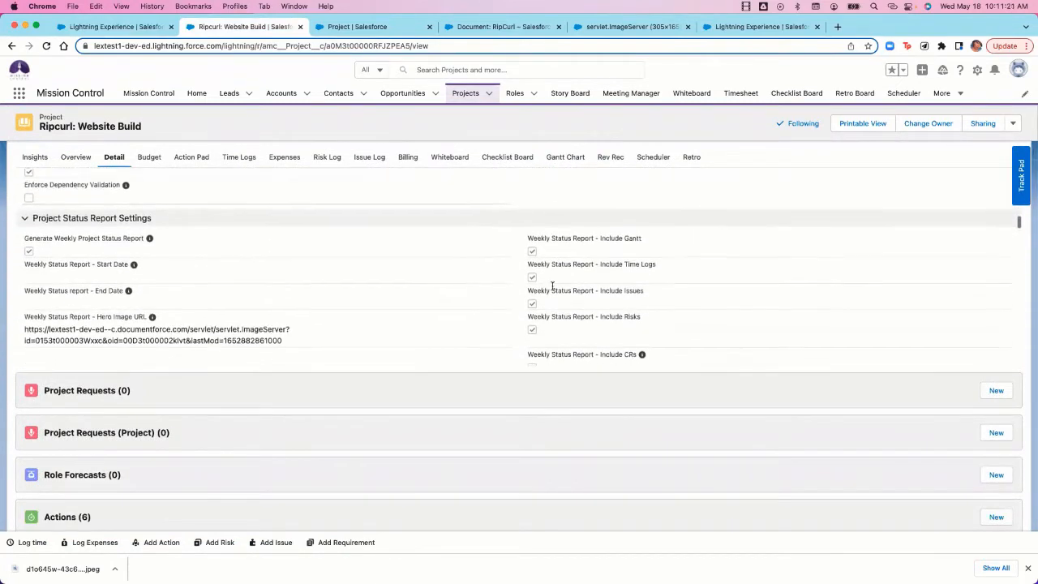
scroll(552, 289, down, 1)
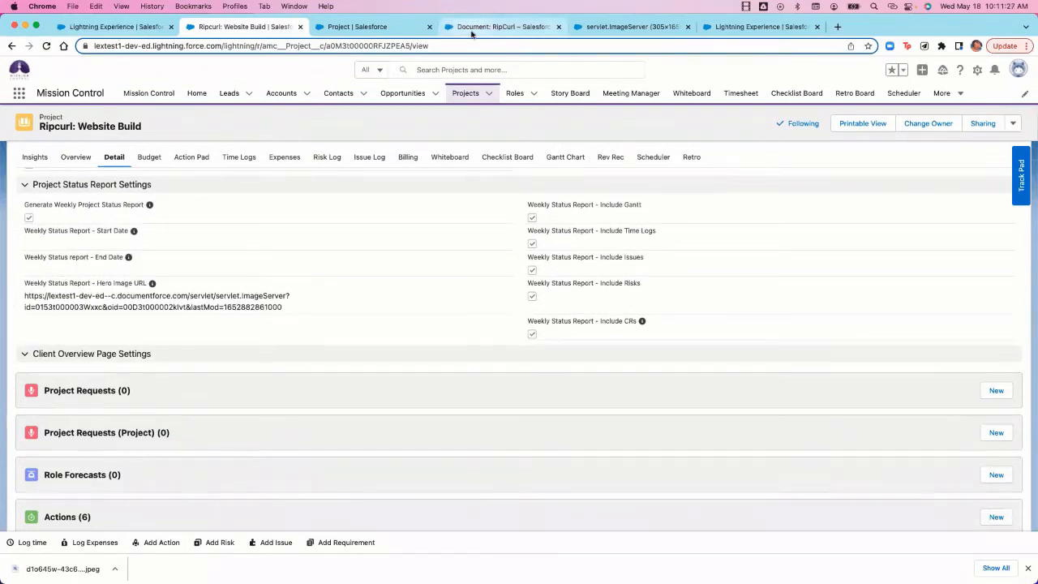
- Return to the Classic documents list and open the Hero Image document
click(498, 26)
click(181, 154)
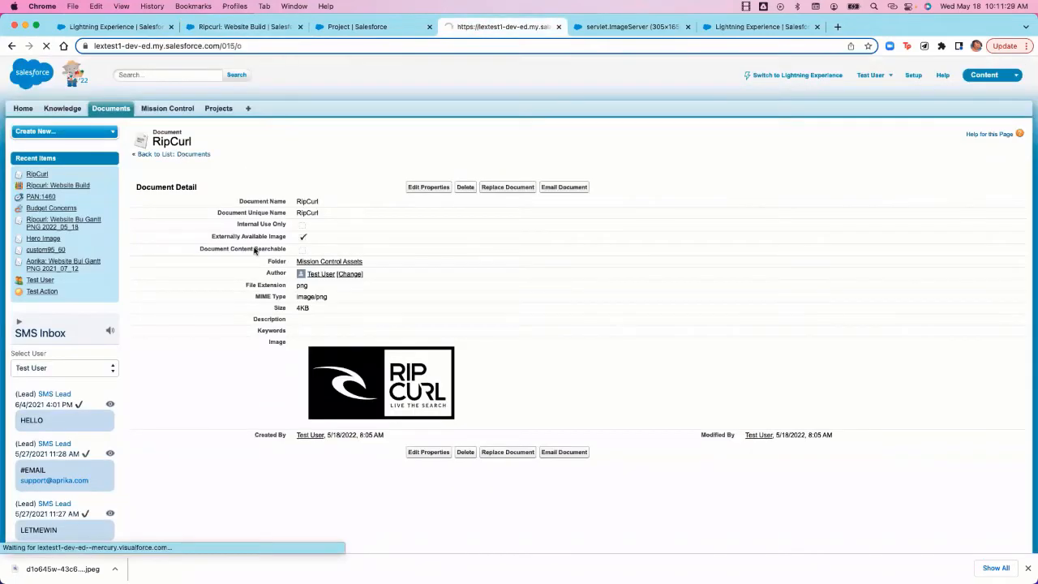
click(154, 309)
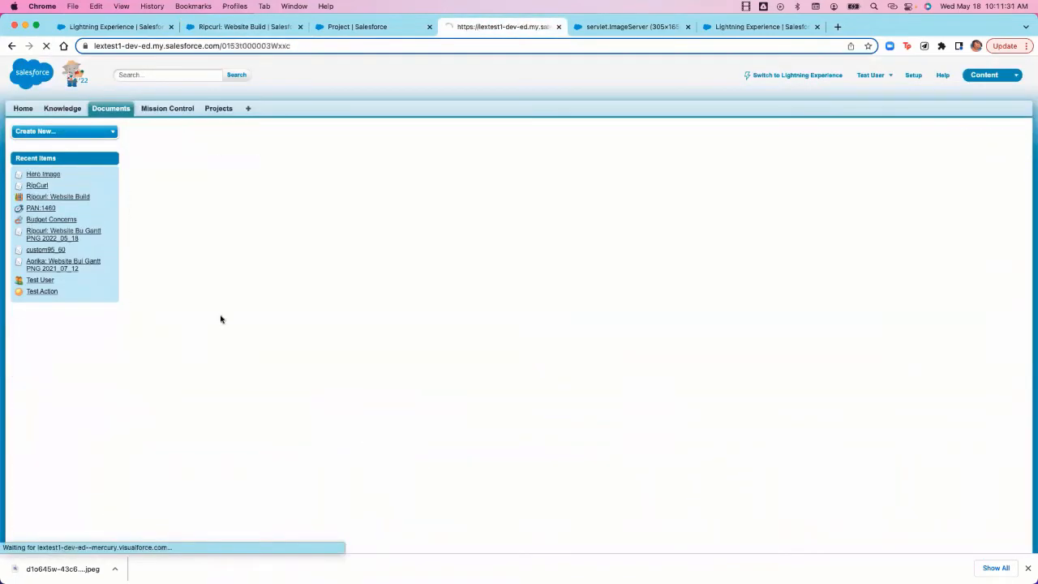
- Check the Hero Image document's Externally Available Image setting and bring up the options for opening its image separately
scroll(440, 380, down, 3)
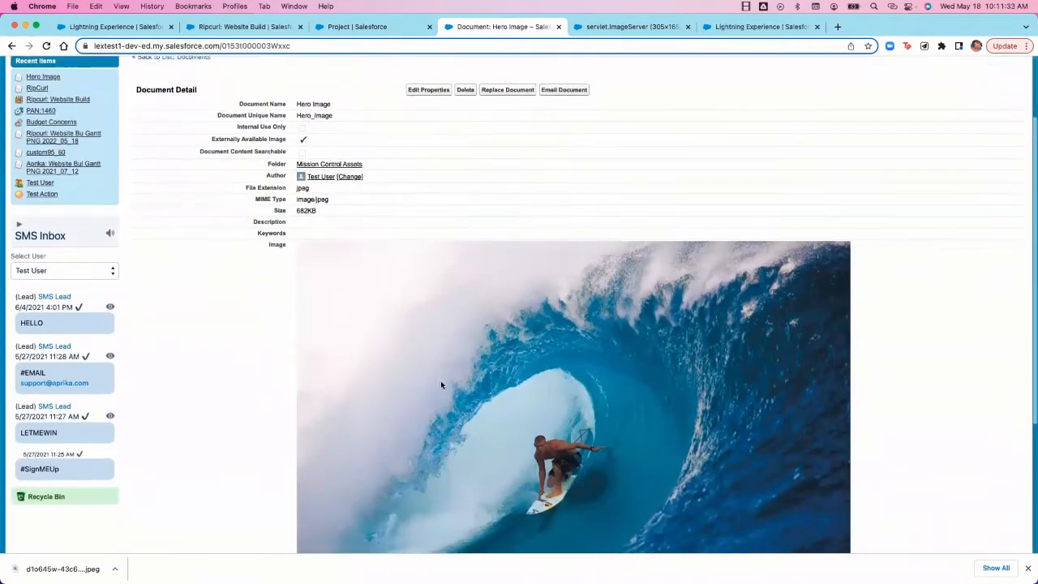
right_click(495, 402)
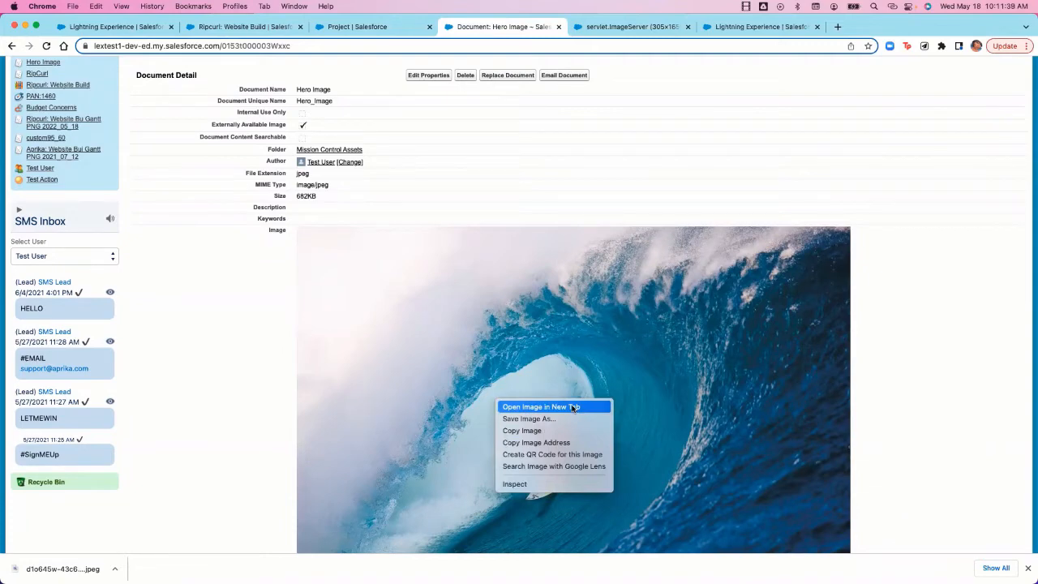
- Return to the Ripcurl: Website Build project, open its Gantt chart and export the chart as a PNG
click(220, 26)
click(233, 27)
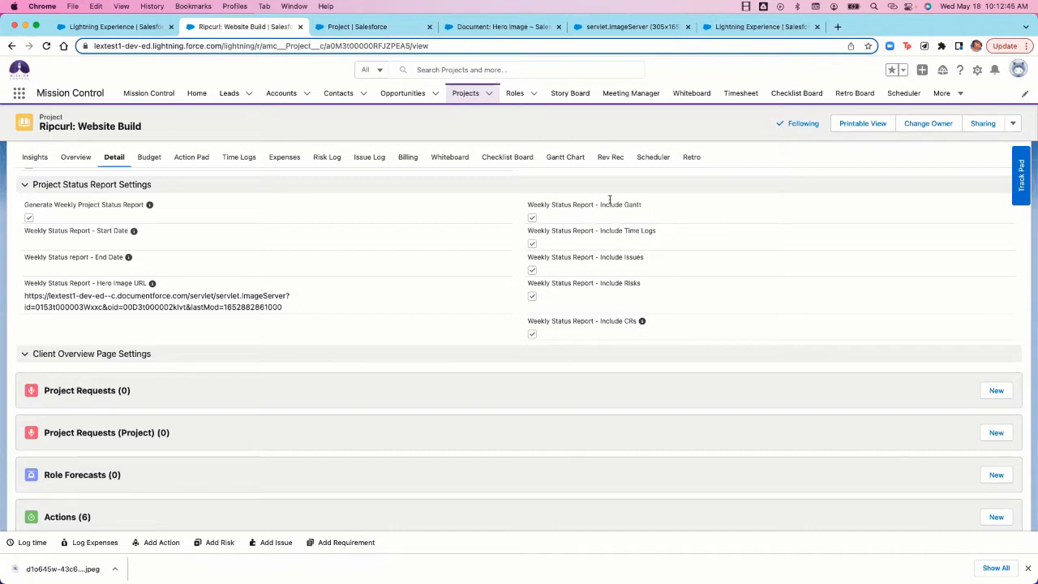
click(571, 163)
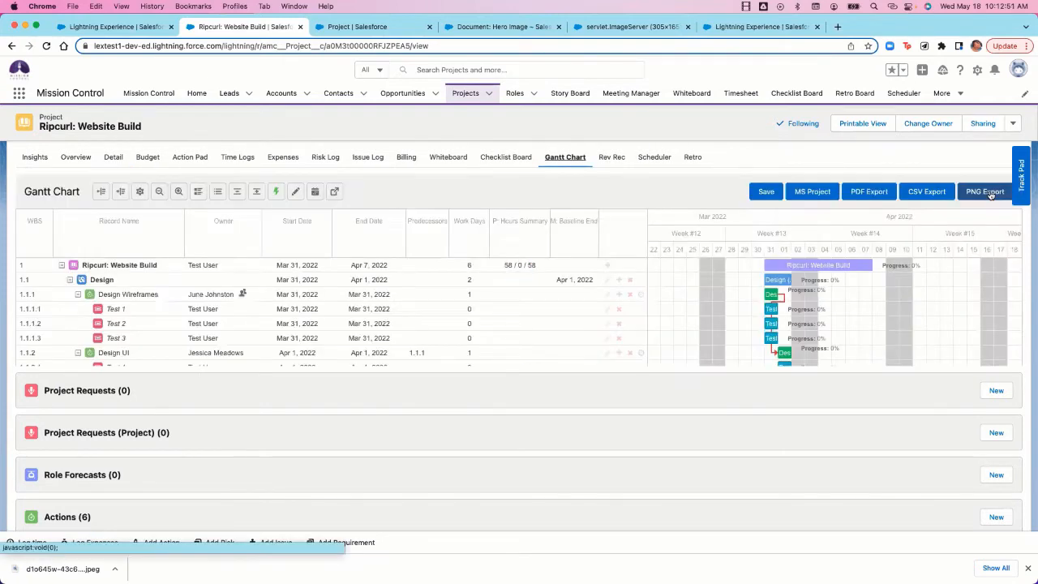
click(976, 198)
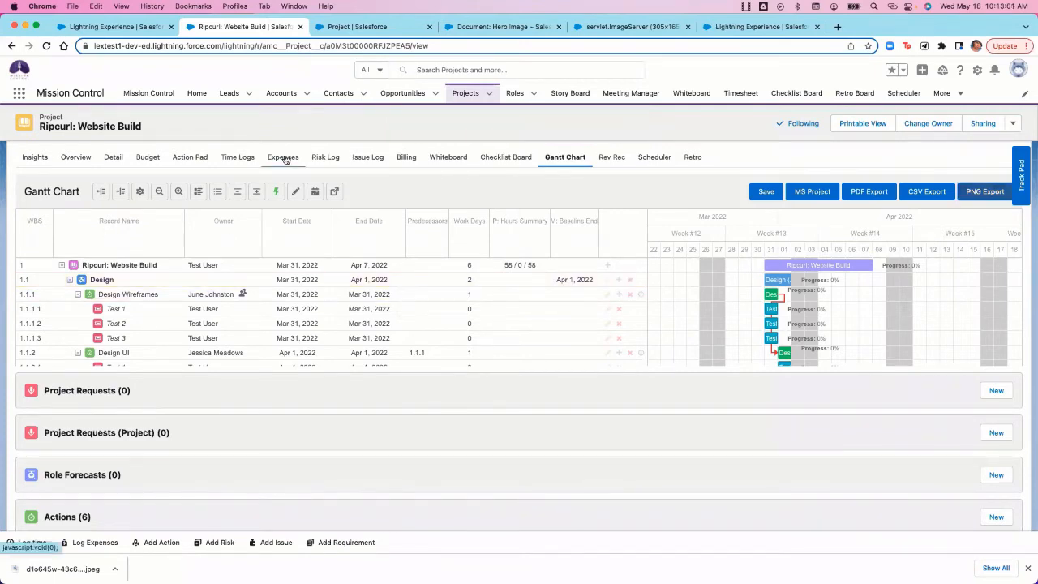
- Check the Project Owner in the project's header and dismiss the owner's preview card
scroll(280, 268, up, 3)
scroll(280, 268, up, 1)
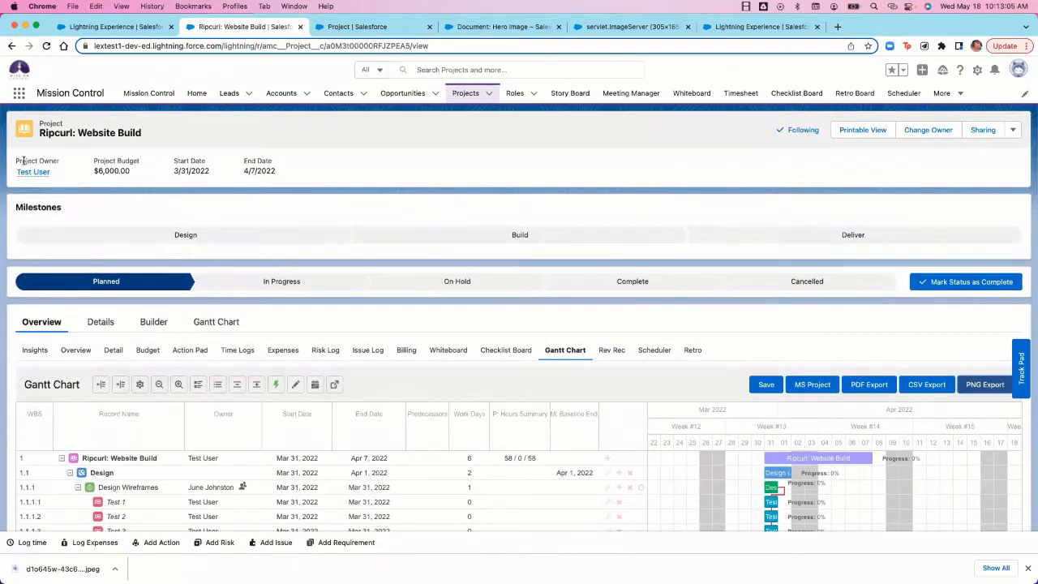
mouse_move(23, 171)
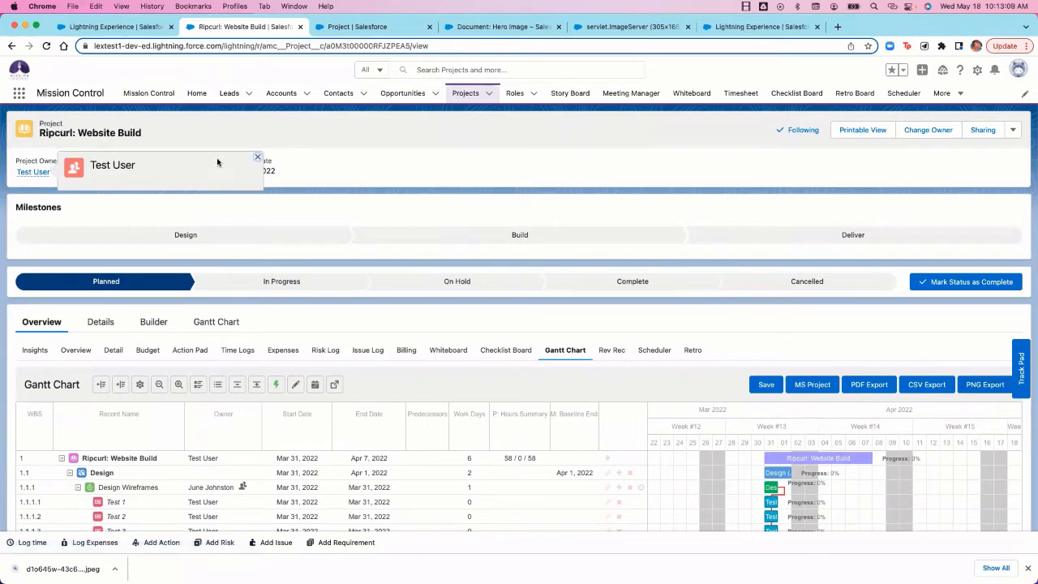
click(257, 159)
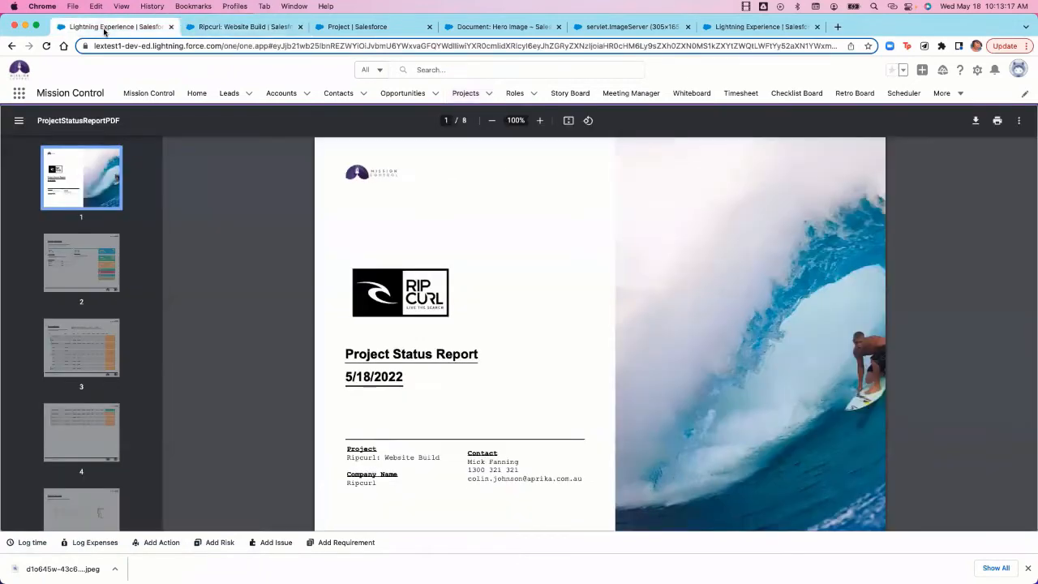
- Go back to the ProjectStatusReportPDF and examine the logos and company contact details on its Thank You page
click(107, 28)
scroll(103, 373, down, 5)
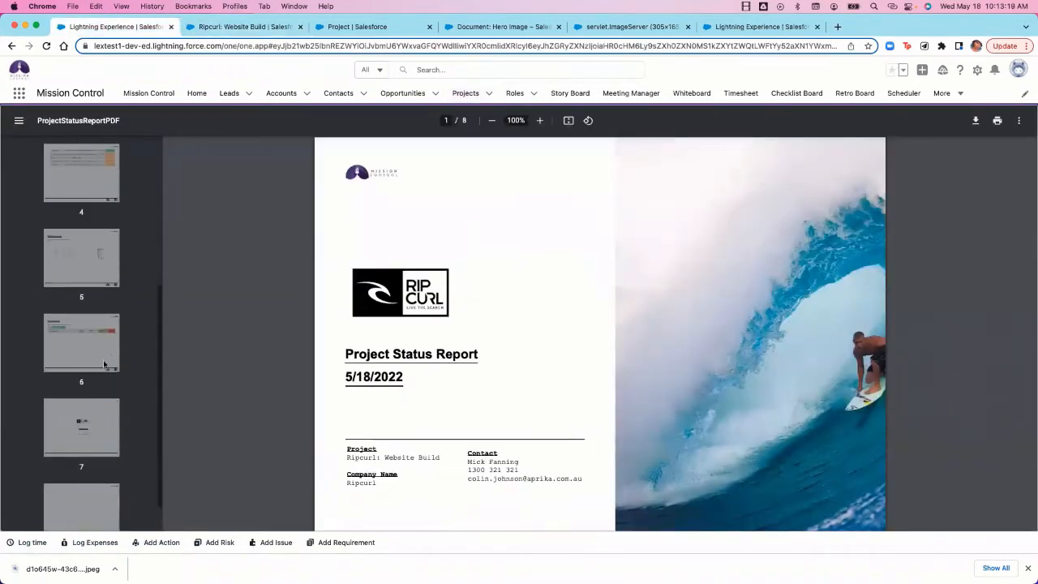
click(90, 396)
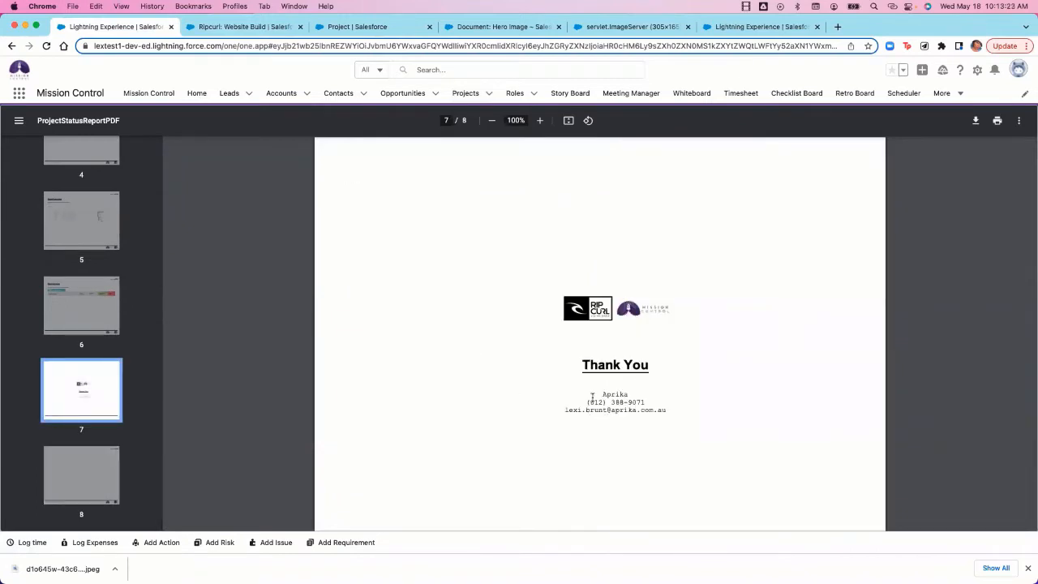
drag(589, 394, 652, 400)
click(674, 415)
scroll(639, 421, down, 2)
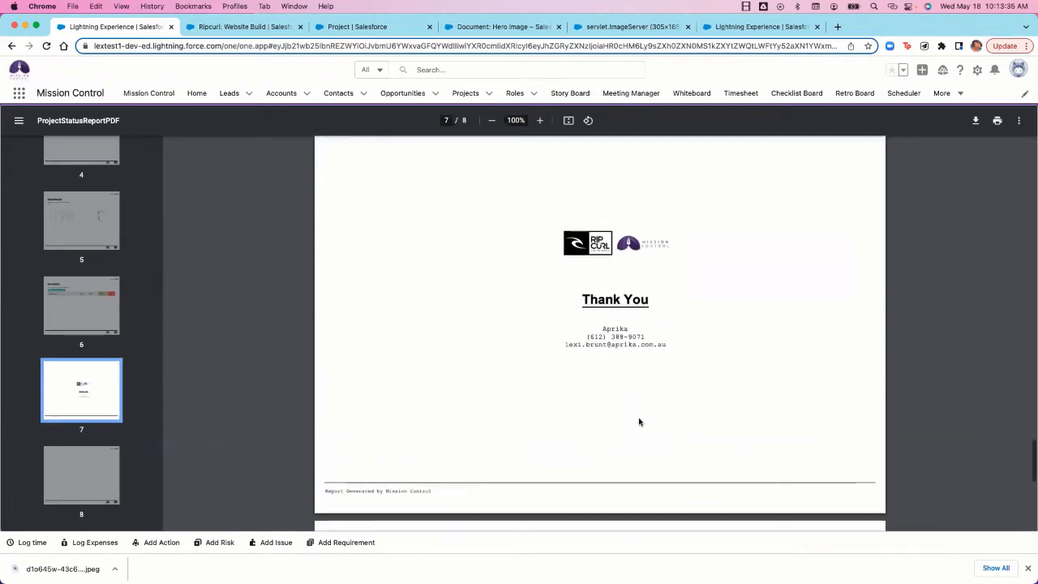
scroll(639, 421, down, 1)
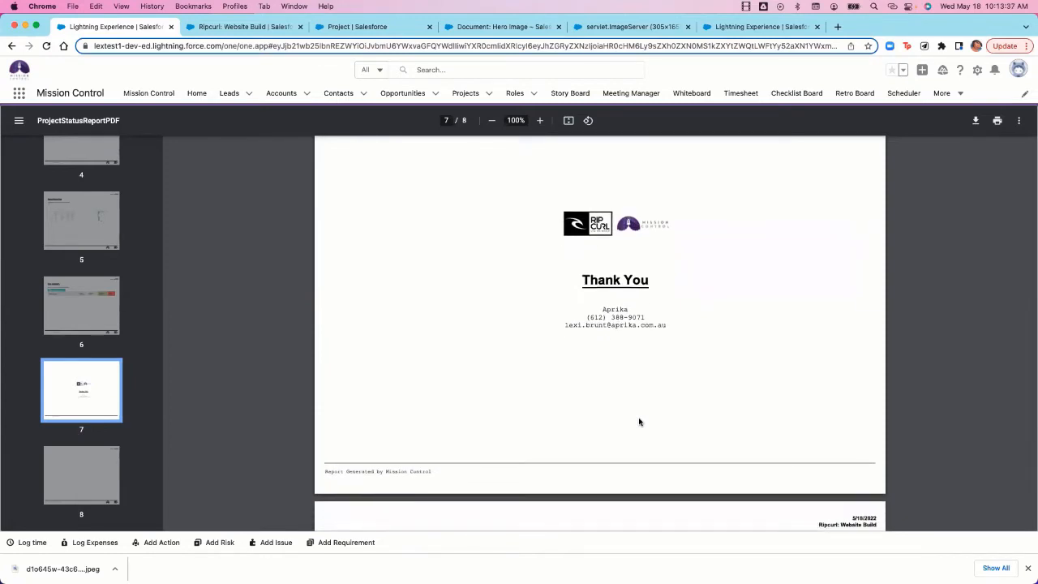
scroll(639, 421, up, 1)
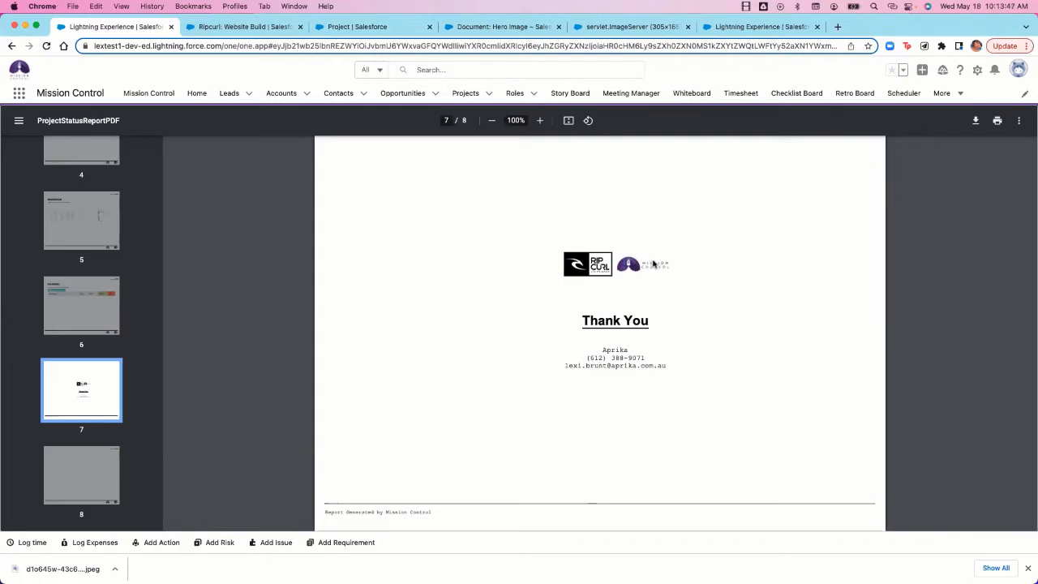
- Look through the report's Gantt Chart View, Risk Summary and Project Detail pages, ending on the cover page
click(93, 243)
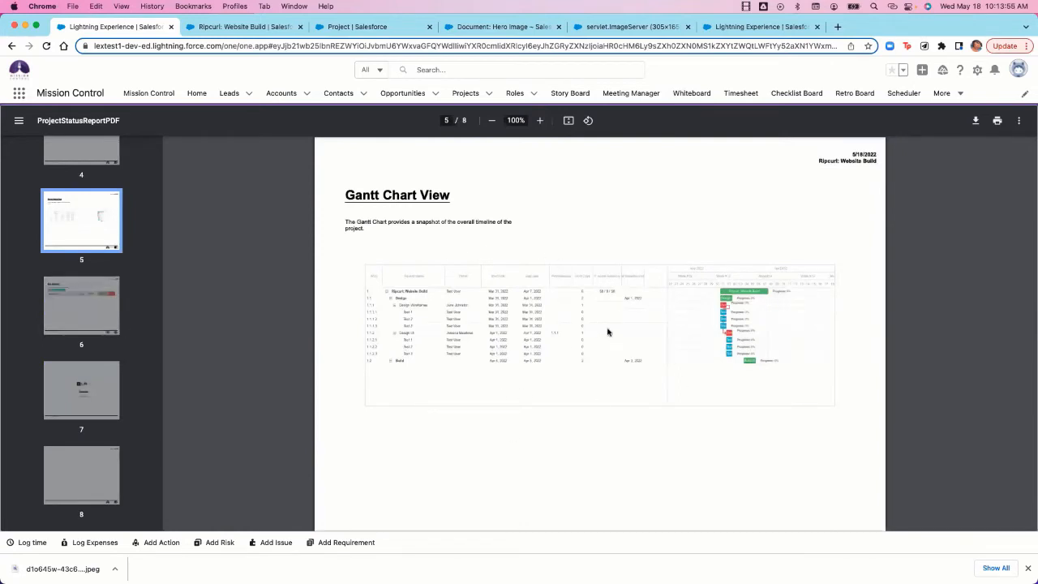
click(93, 308)
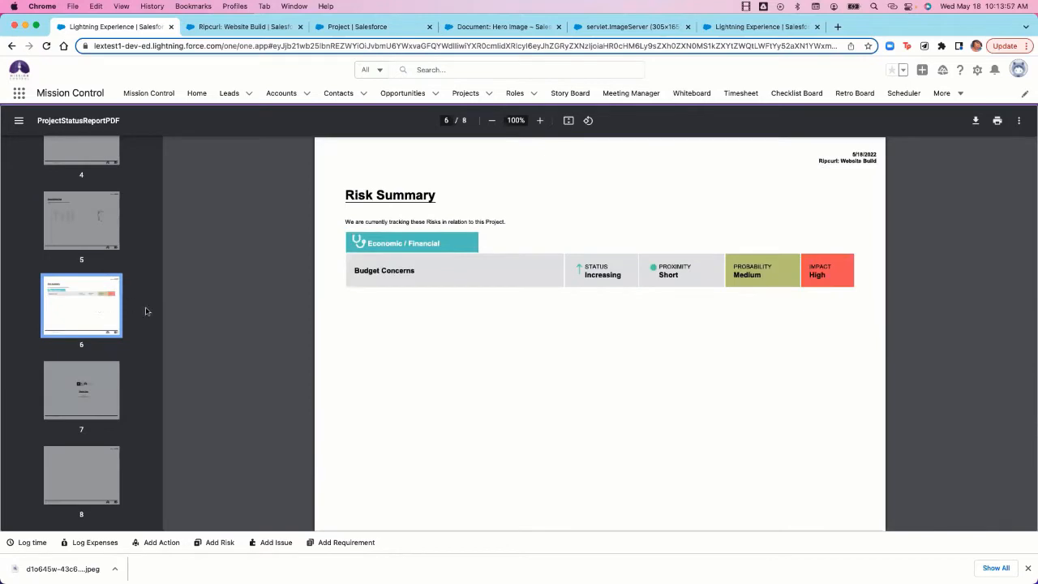
scroll(146, 311, up, 1)
click(92, 294)
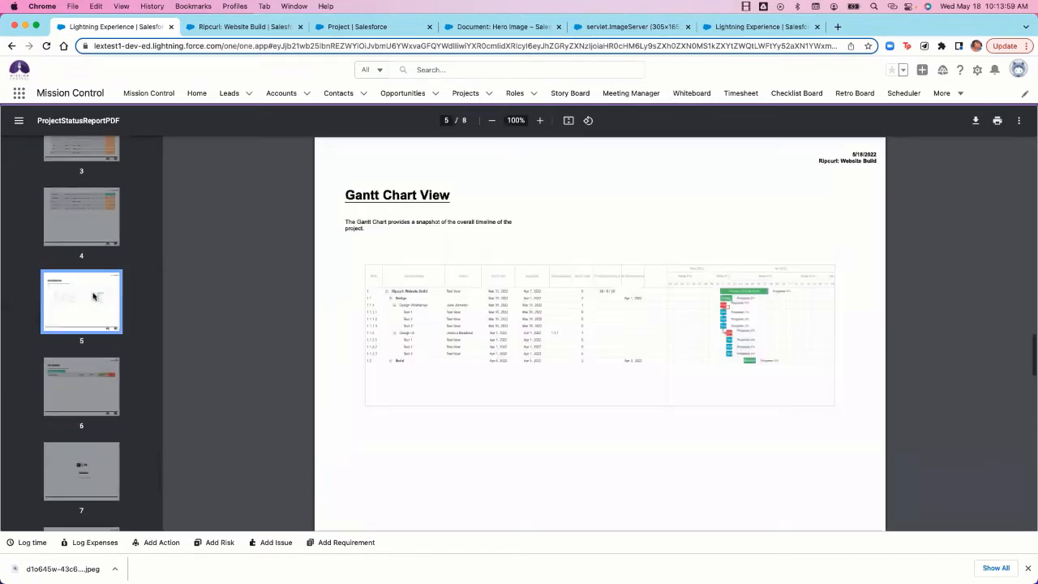
click(81, 233)
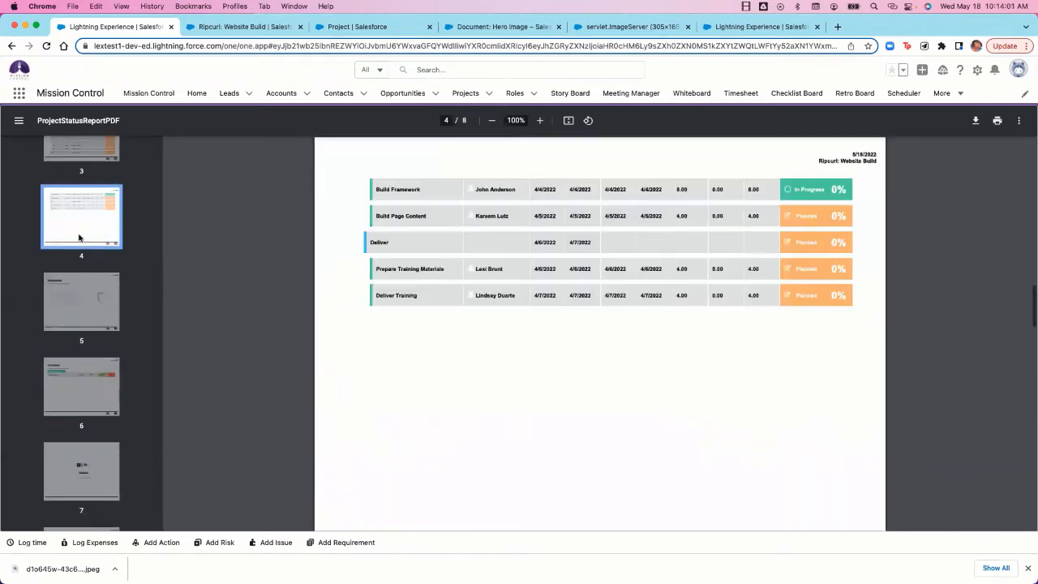
scroll(139, 325, up, 5)
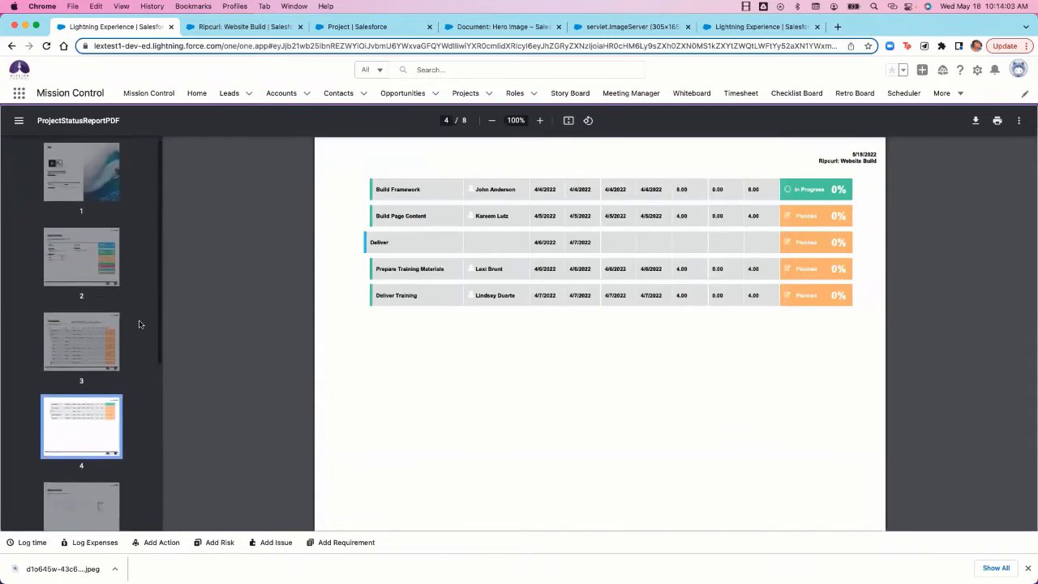
click(65, 348)
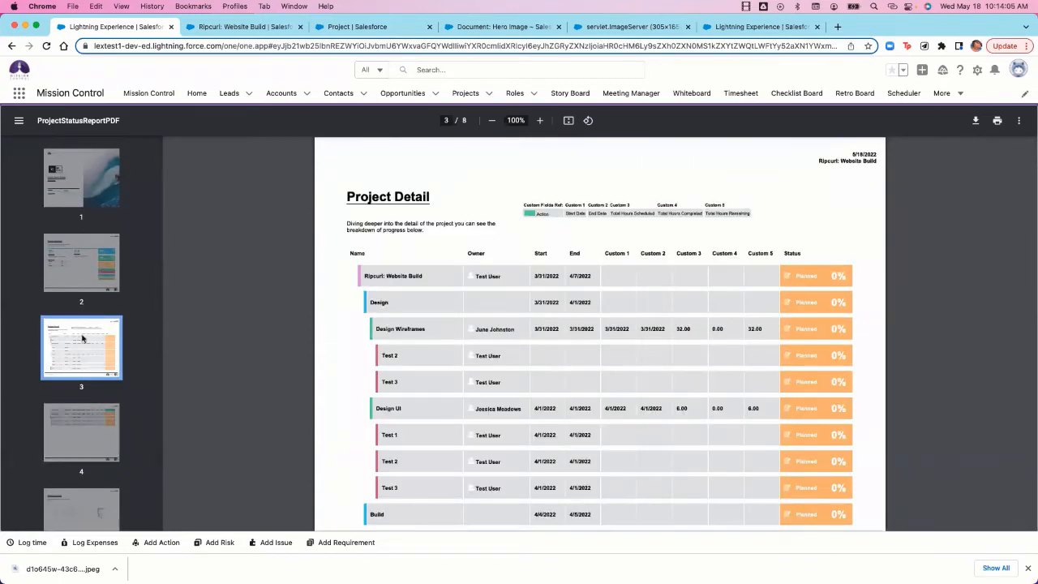
click(85, 195)
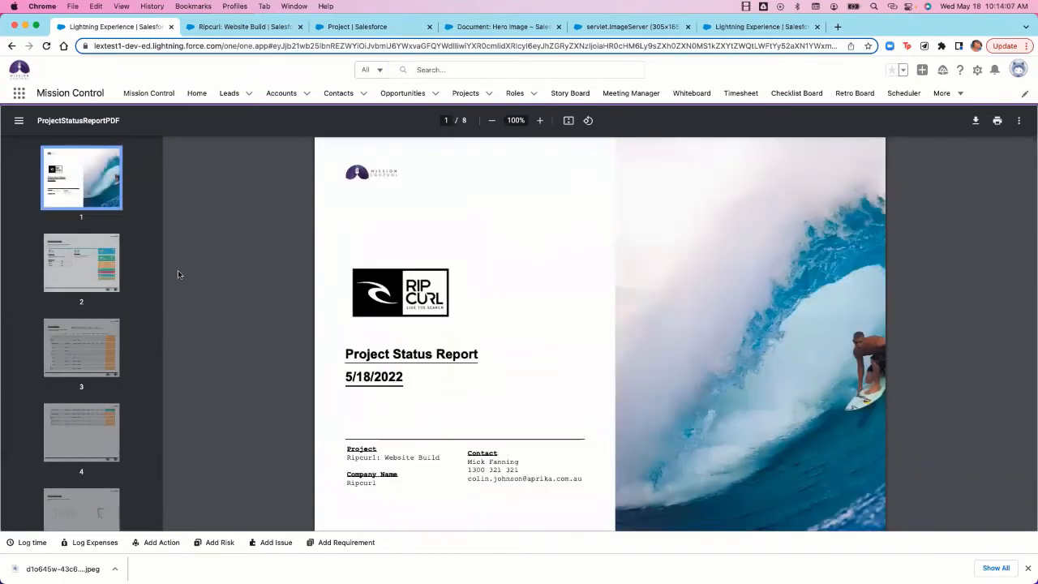
- Examine the Project Summary page's completion figures, milestone summary, project dates and the Hours Last Week, Issues, Risks and Change Requests tiles
scroll(516, 420, down, 5)
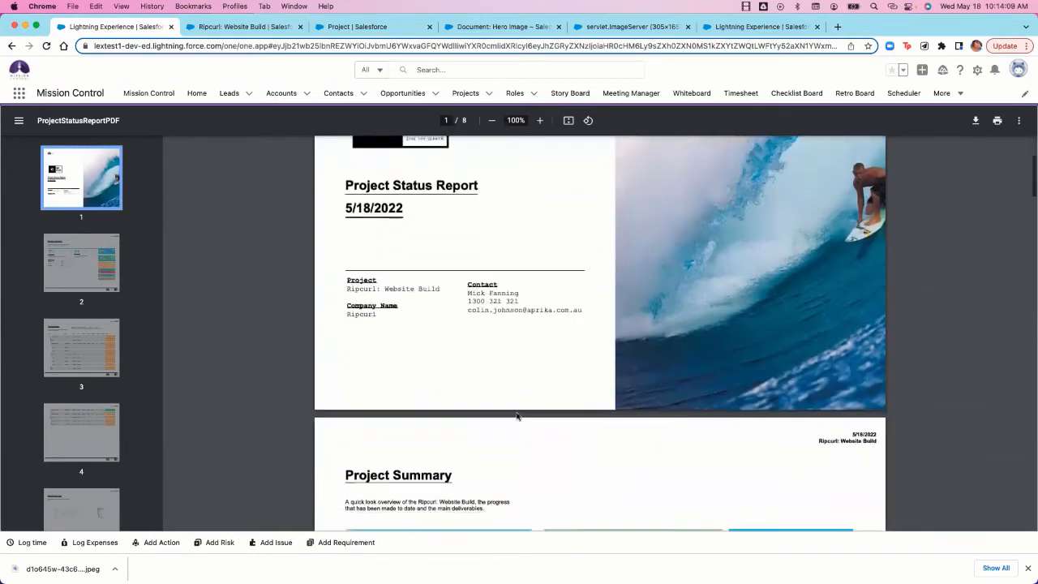
scroll(516, 416, down, 2)
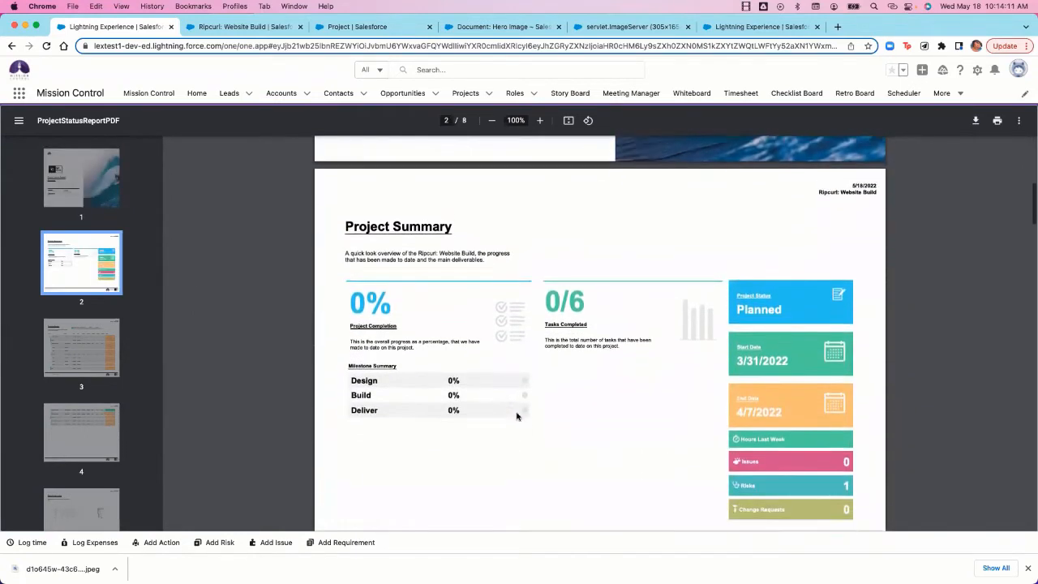
scroll(517, 416, down, 1)
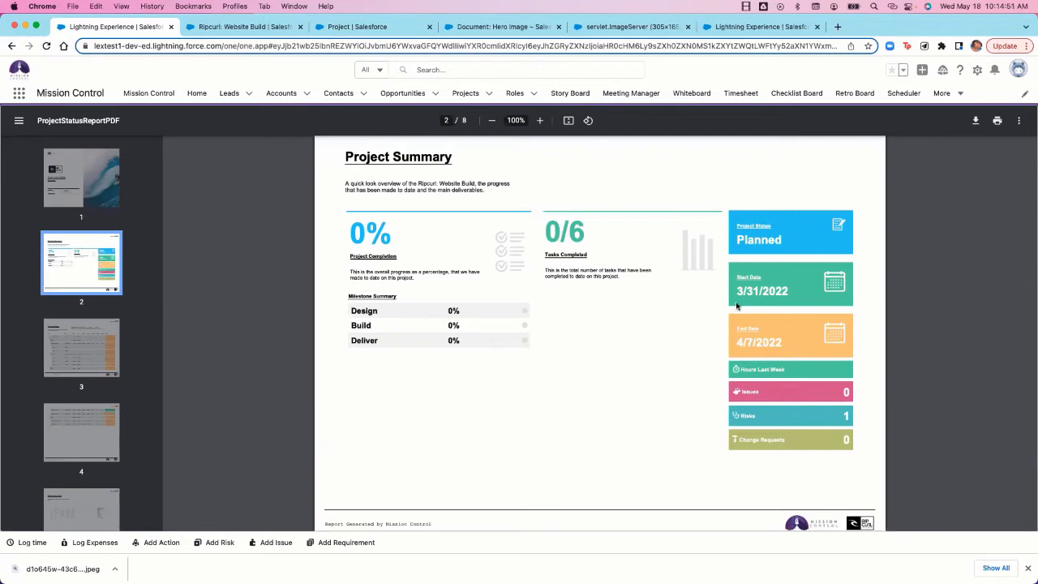
scroll(768, 330, down, 2)
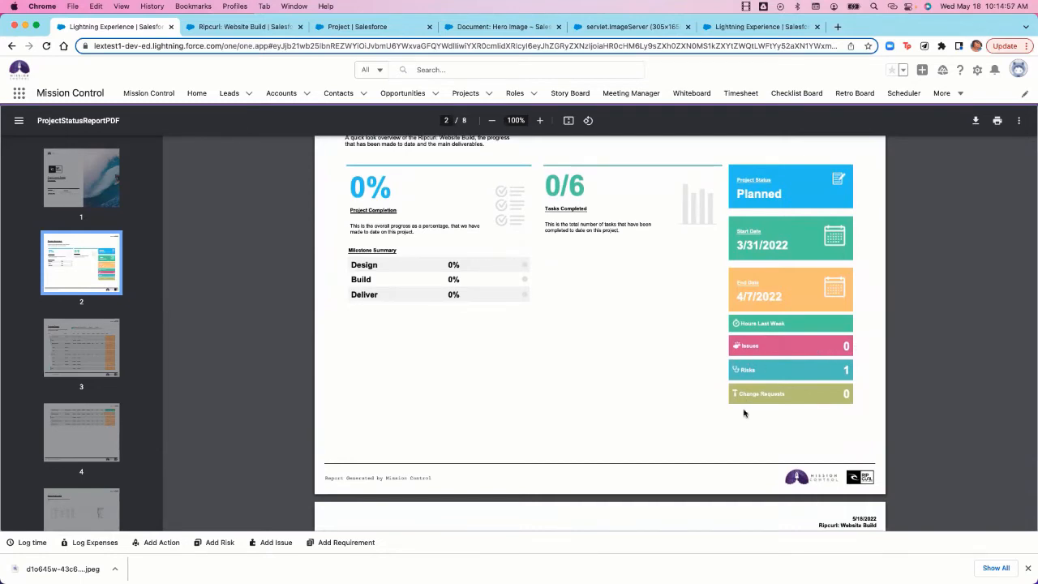
scroll(744, 414, down, 2)
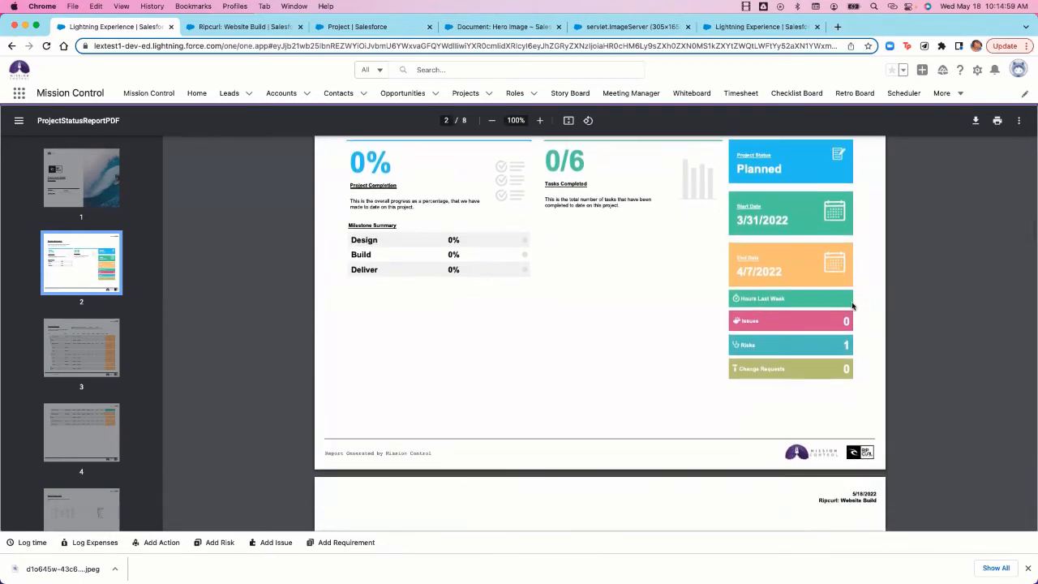
scroll(793, 355, down, 2)
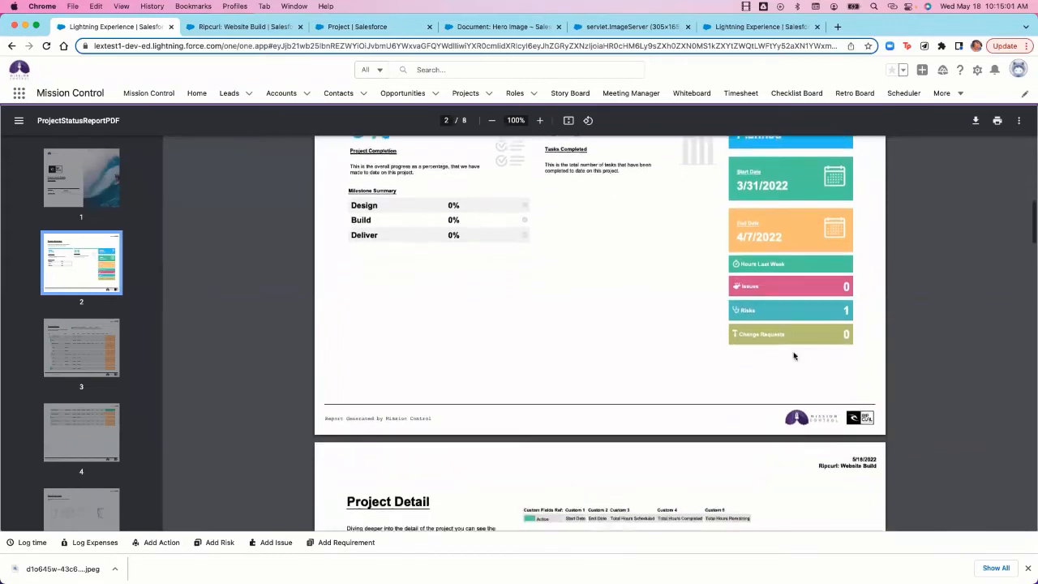
- Examine the Project Detail page's custom fields reference and its breakdown of owners, dates, hours and statuses
scroll(794, 355, down, 5)
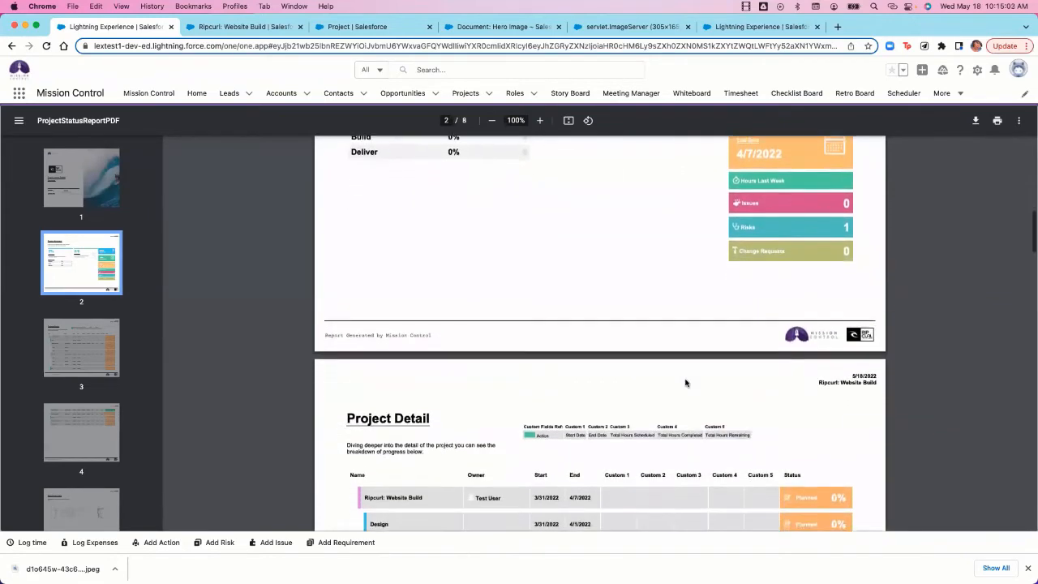
scroll(685, 383, down, 6)
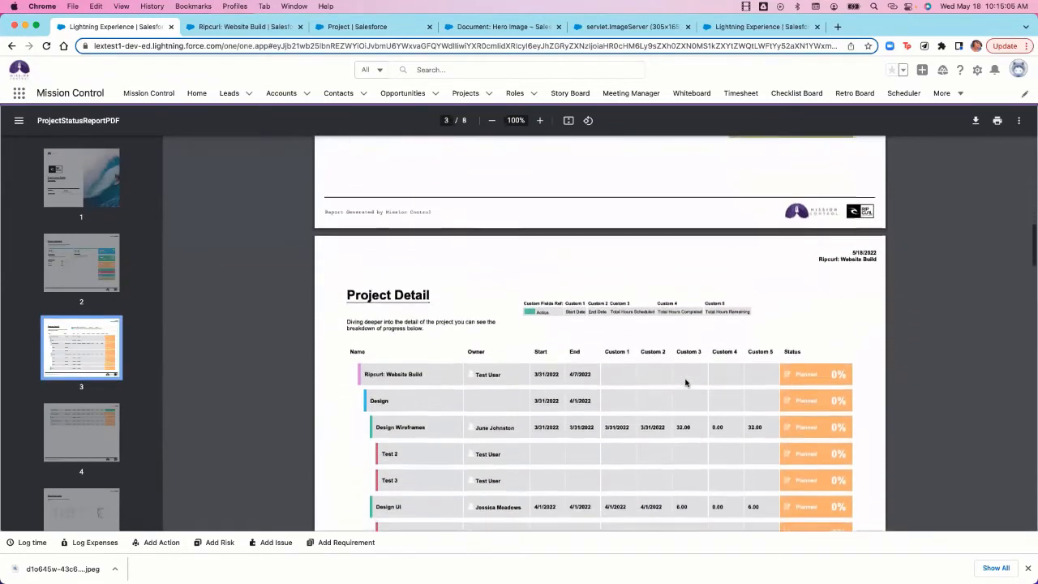
scroll(685, 383, down, 5)
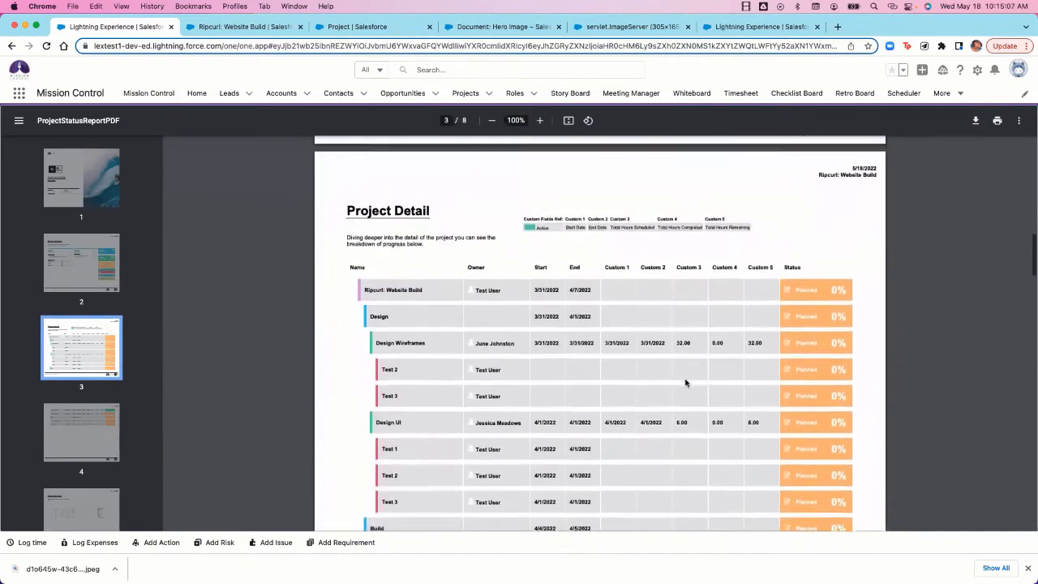
scroll(685, 383, down, 1)
scroll(685, 383, down, 2)
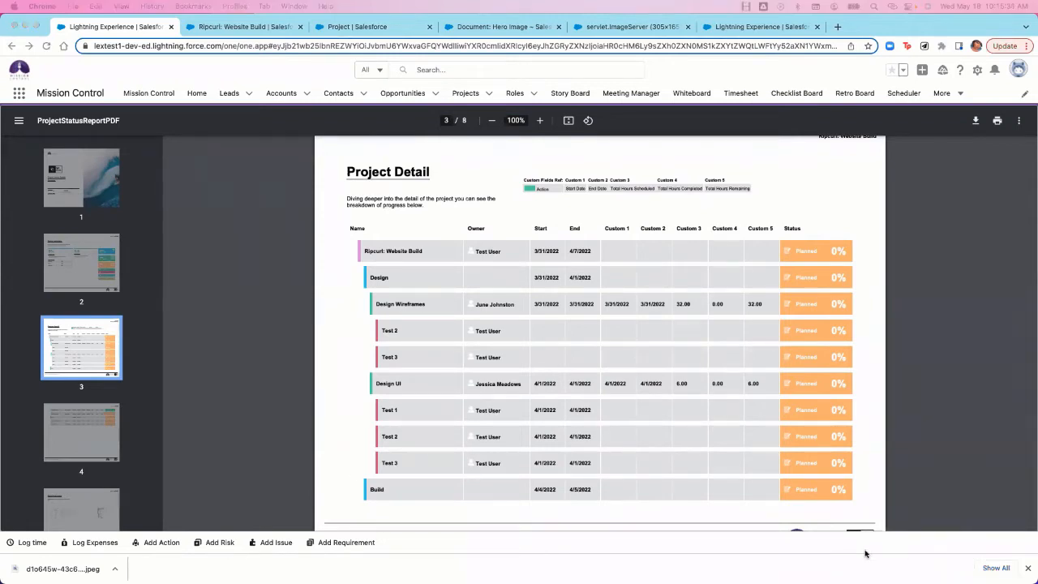
scroll(600, 325, down, 1)
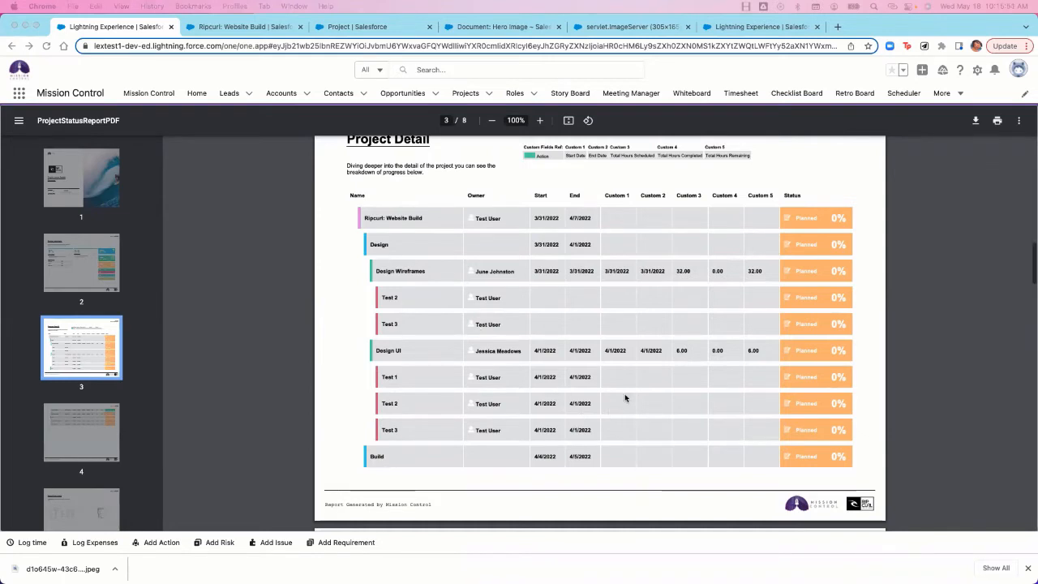
- Review the remaining Build and Deliver task rows on page 4, up to the start of the Gantt Chart View page
scroll(625, 397, down, 3)
scroll(625, 398, down, 5)
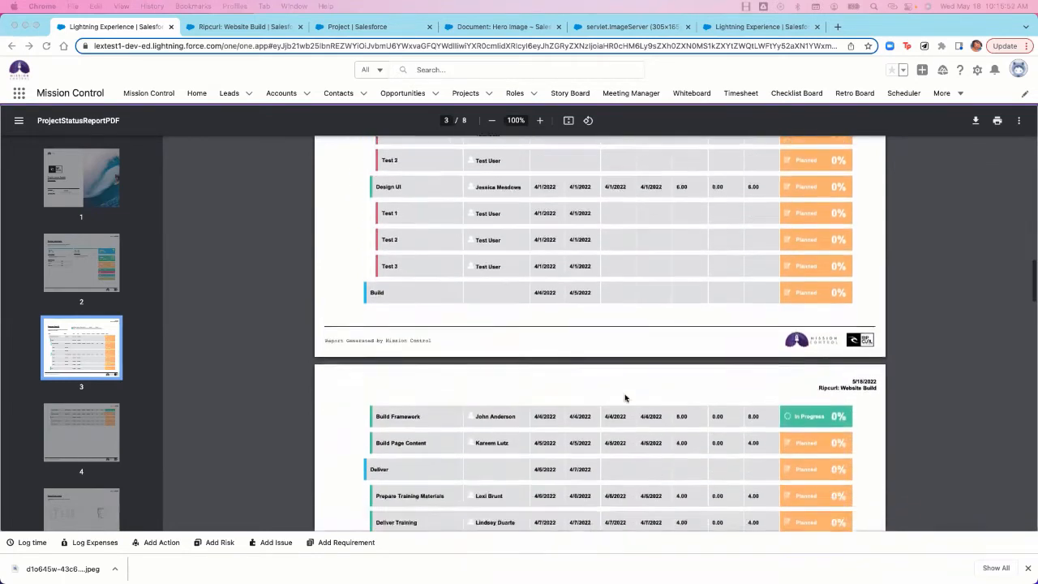
scroll(625, 397, down, 1)
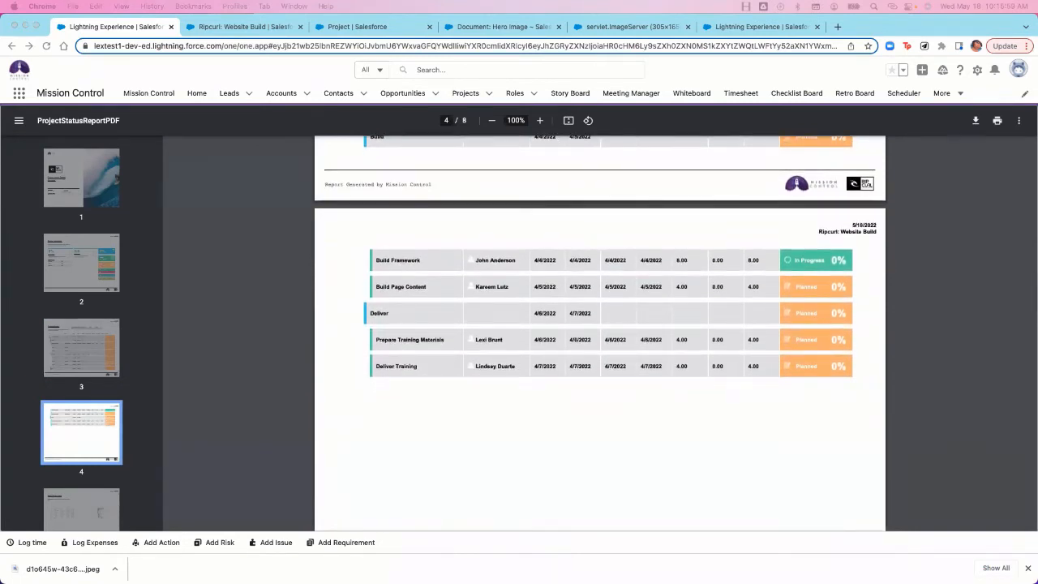
scroll(592, 456, down, 15)
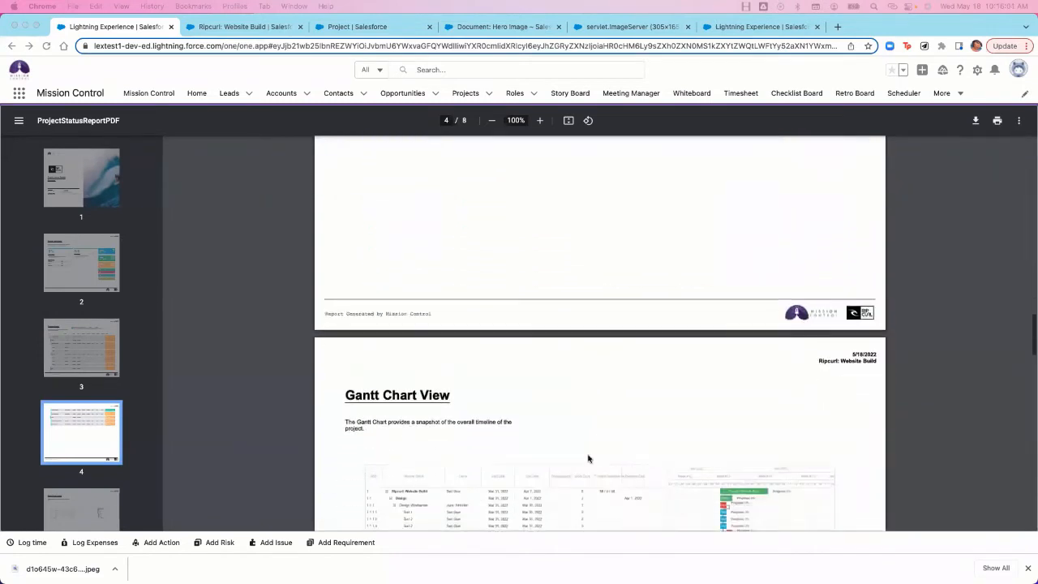
scroll(588, 458, up, 5)
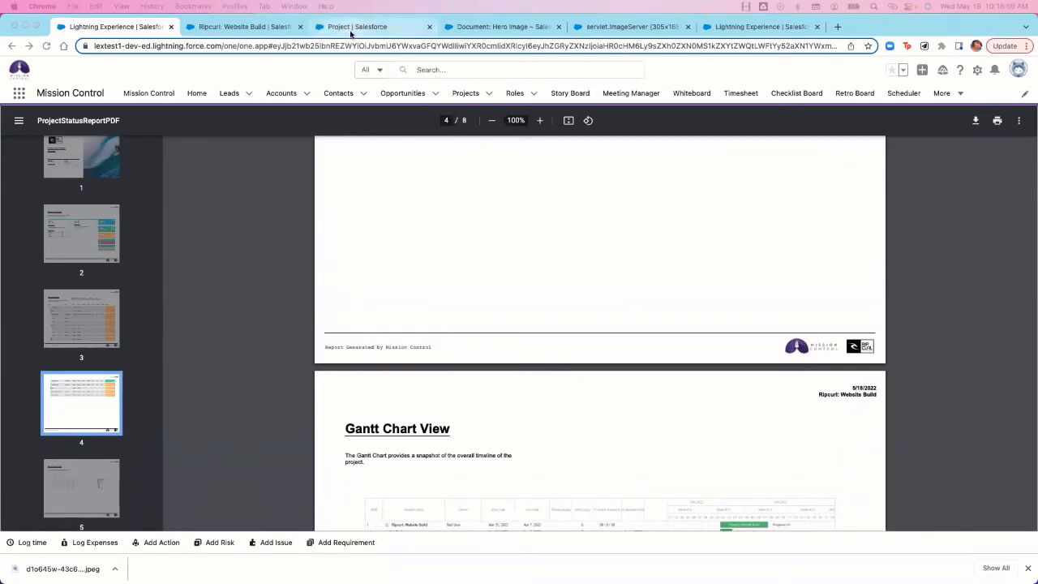
- Review the status report's Project Summary page again and return to the full Project Detail table on page 3
scroll(489, 257, up, 10)
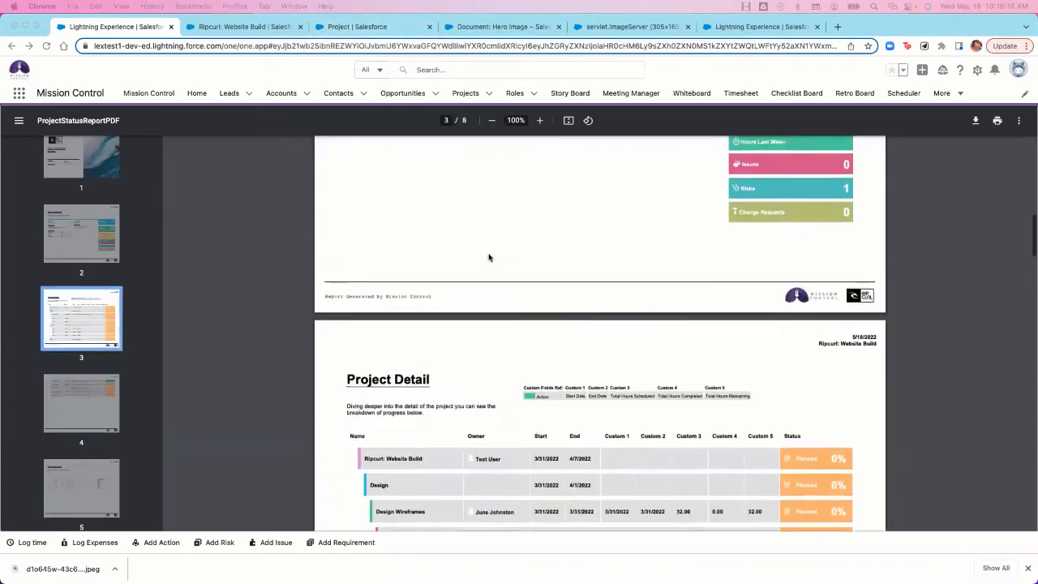
scroll(489, 257, up, 8)
scroll(488, 257, down, 4)
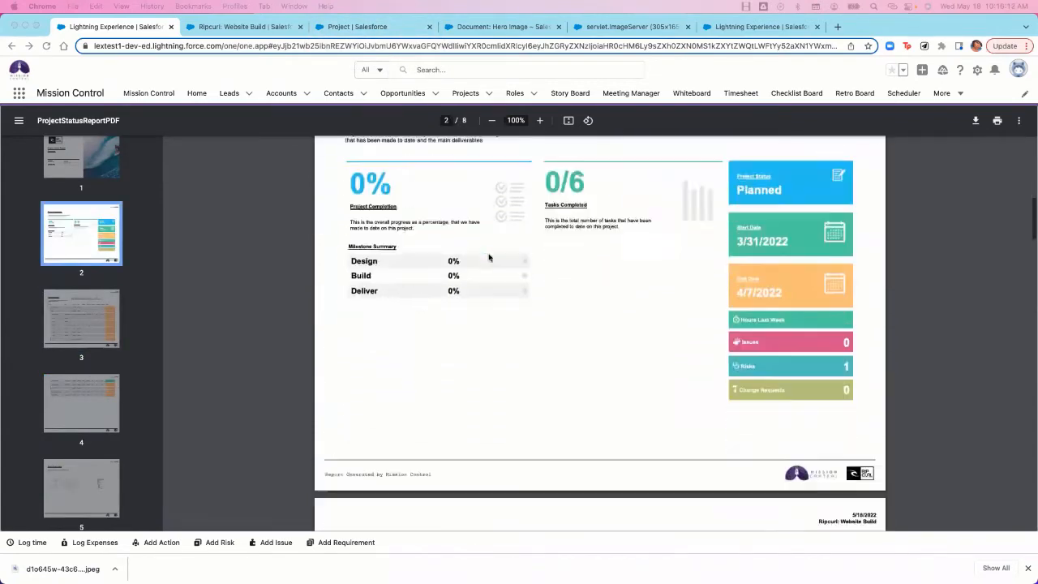
scroll(489, 257, down, 5)
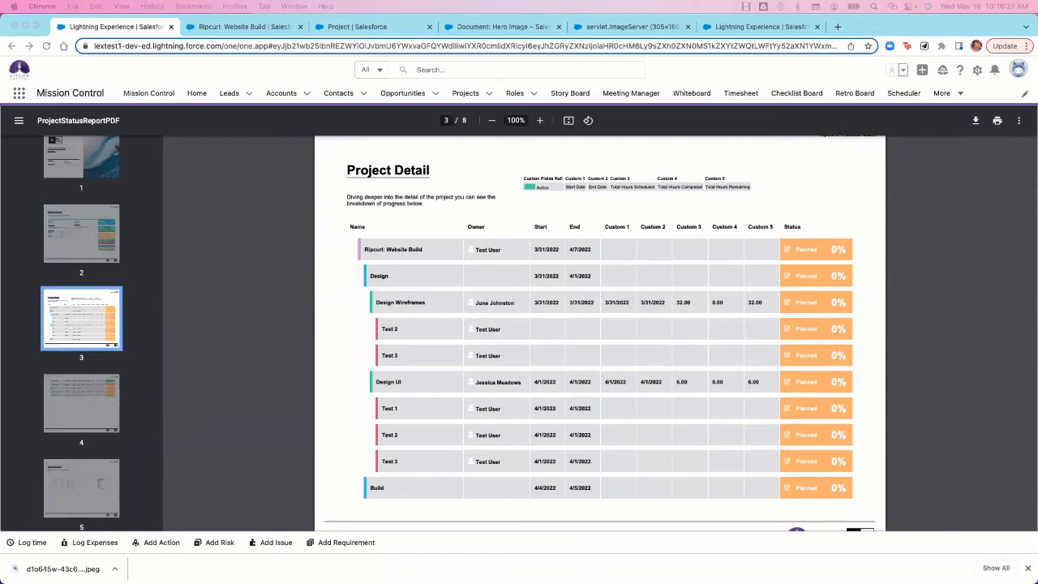
- Open the Project object's Project: Status Report Detail Fields field set for editing in the Salesforce setup
click(360, 30)
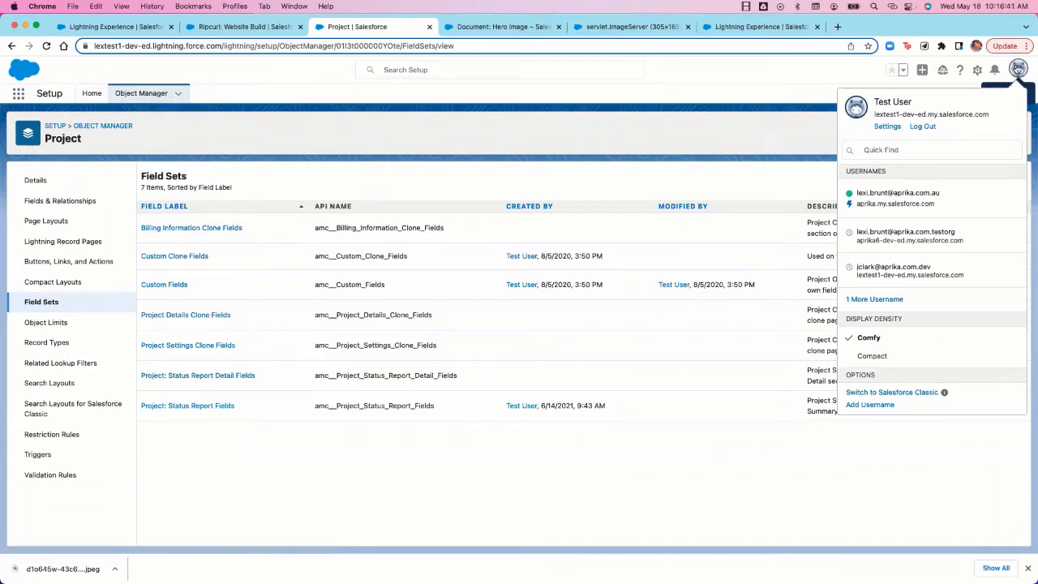
click(1018, 69)
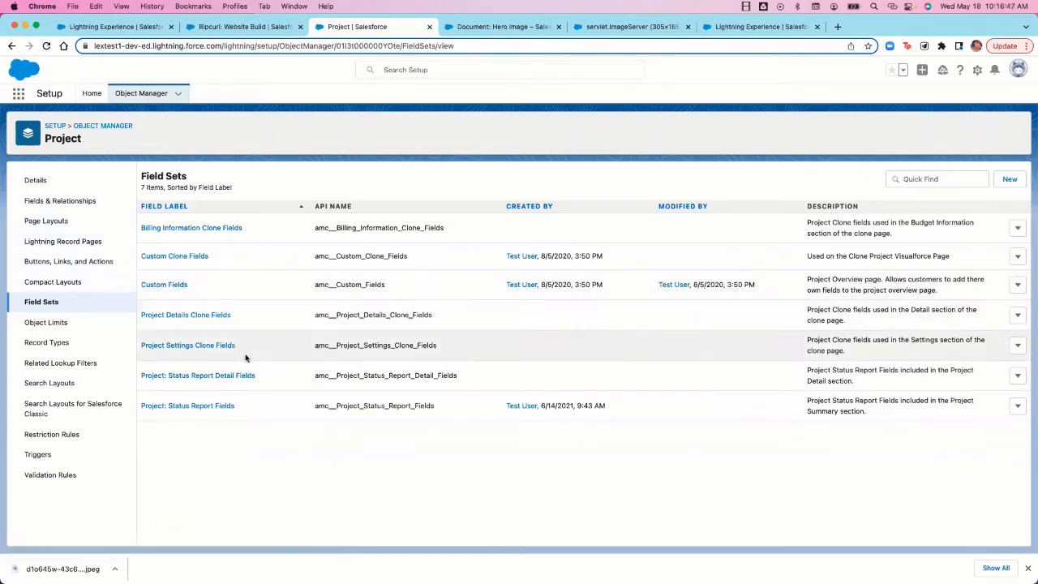
click(192, 381)
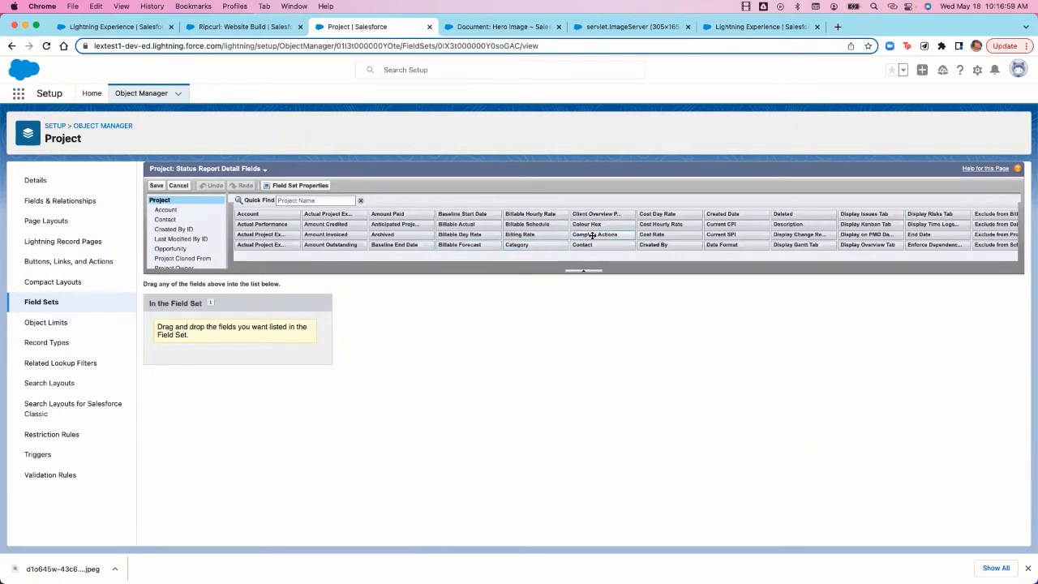
- Add Hours Remaining - Non Billable and Hours Remaining - Billable to the Project: Status Report Detail Fields set and save it
scroll(591, 236, right, 3)
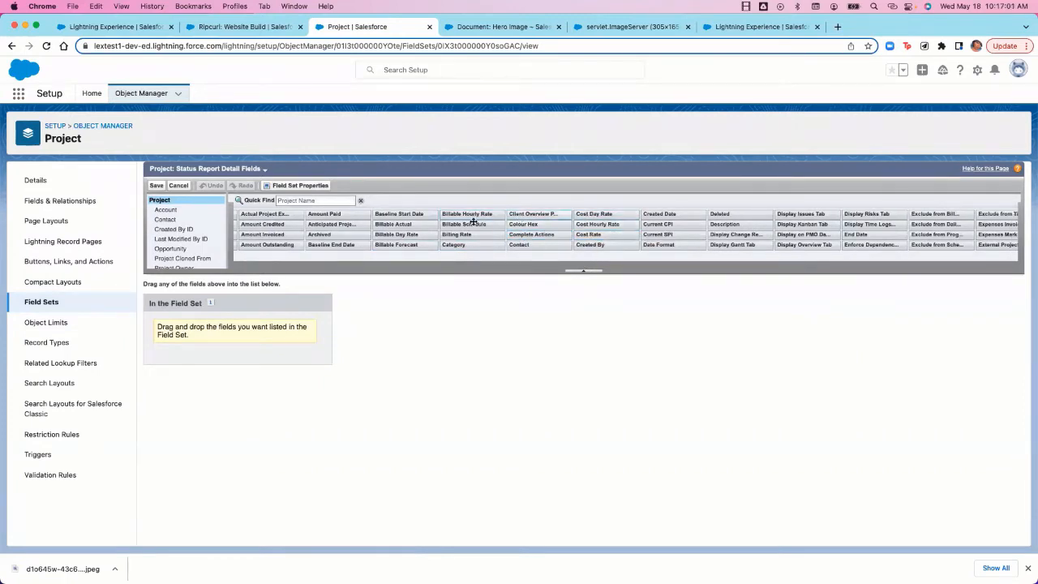
scroll(593, 220, right, 5)
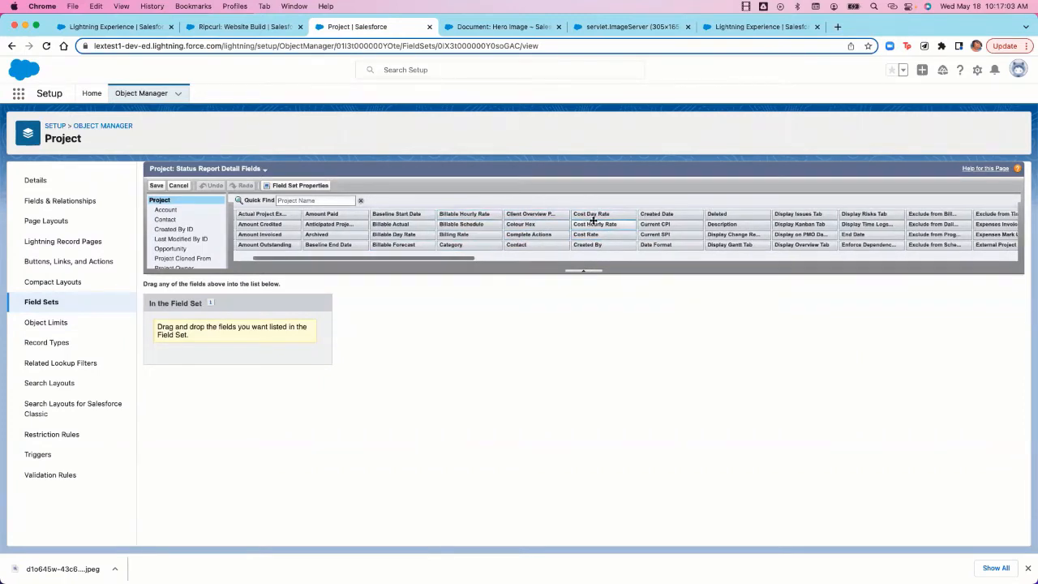
scroll(593, 219, right, 10)
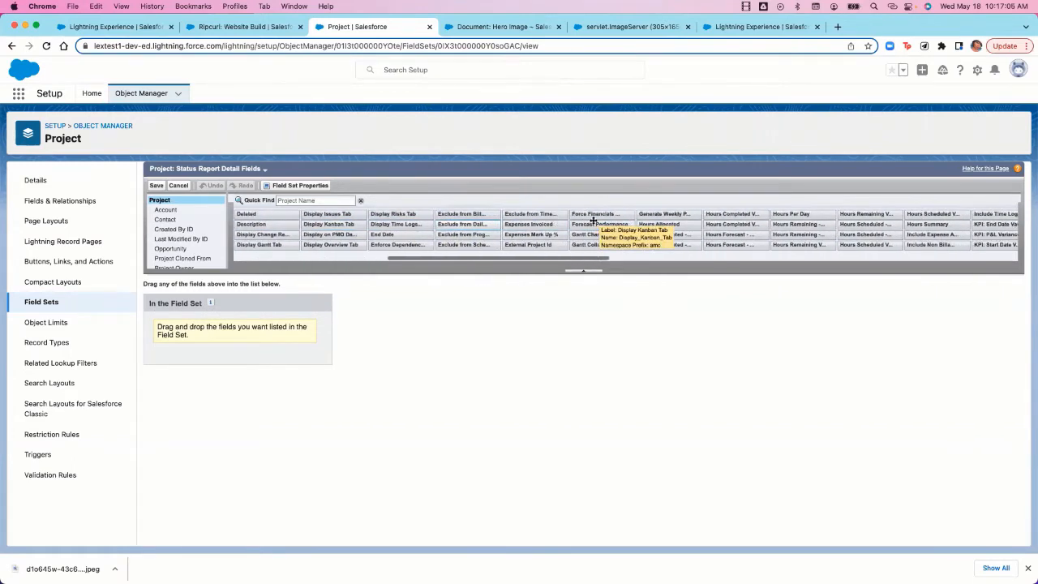
scroll(592, 219, right, 10)
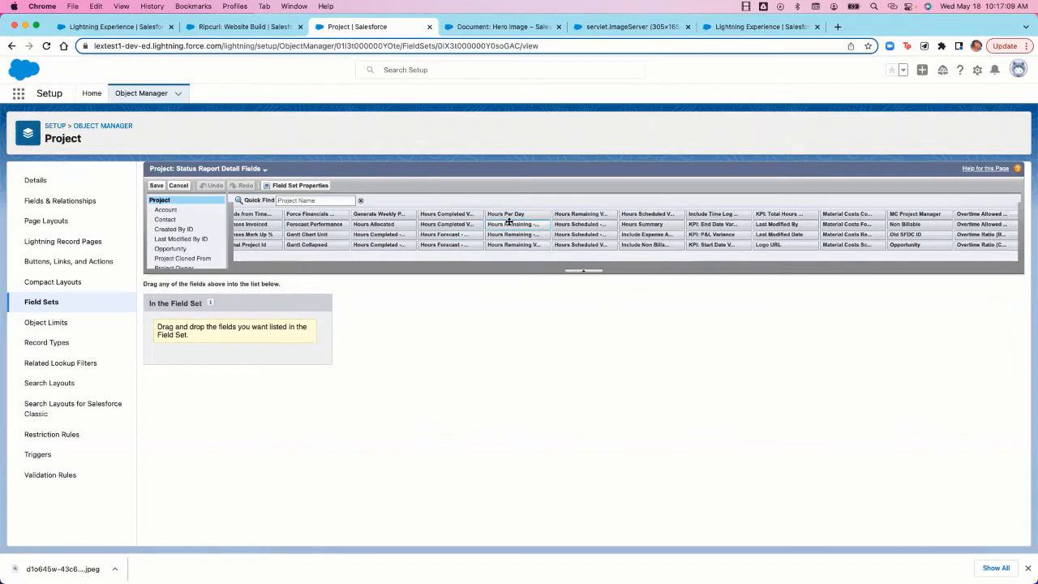
drag(509, 222, 222, 304)
drag(516, 223, 183, 331)
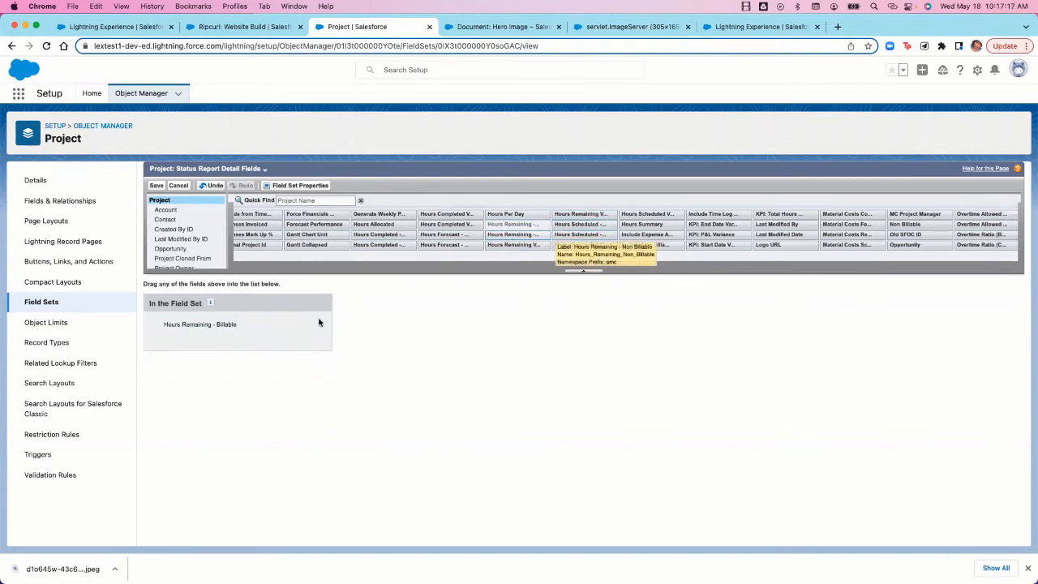
drag(319, 322, 270, 327)
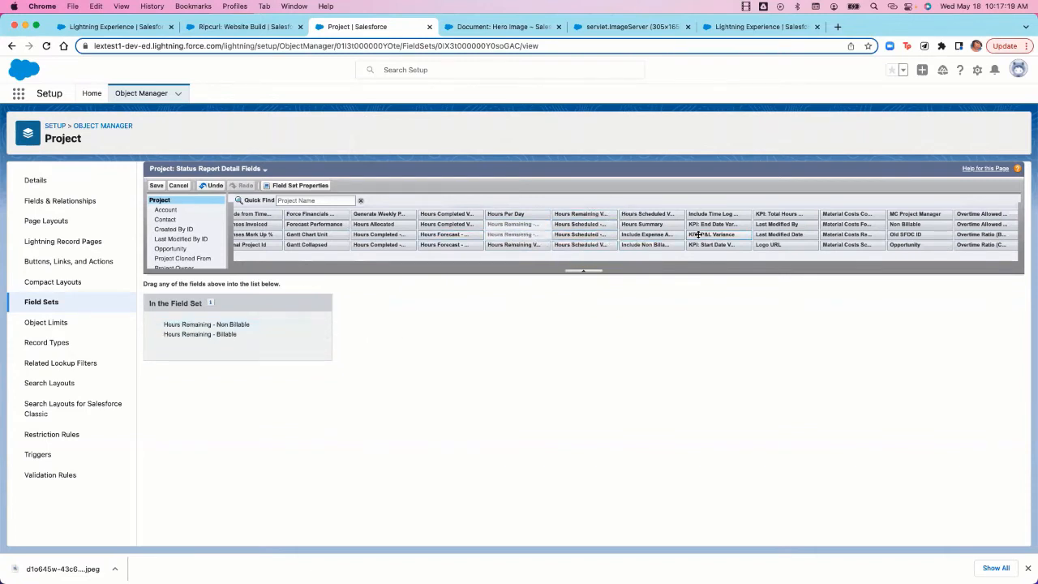
scroll(698, 234, right, 5)
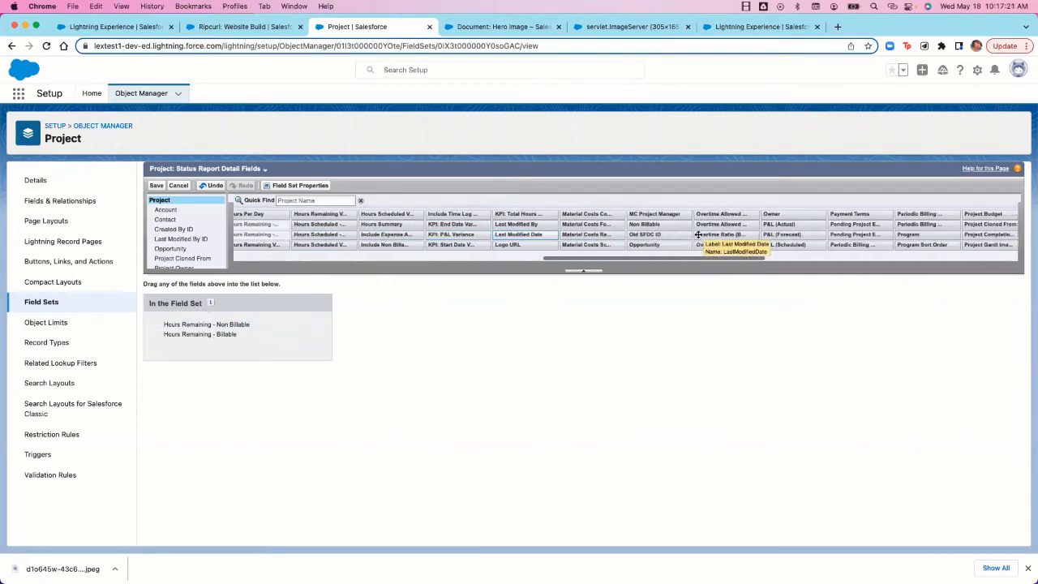
scroll(698, 234, right, 3)
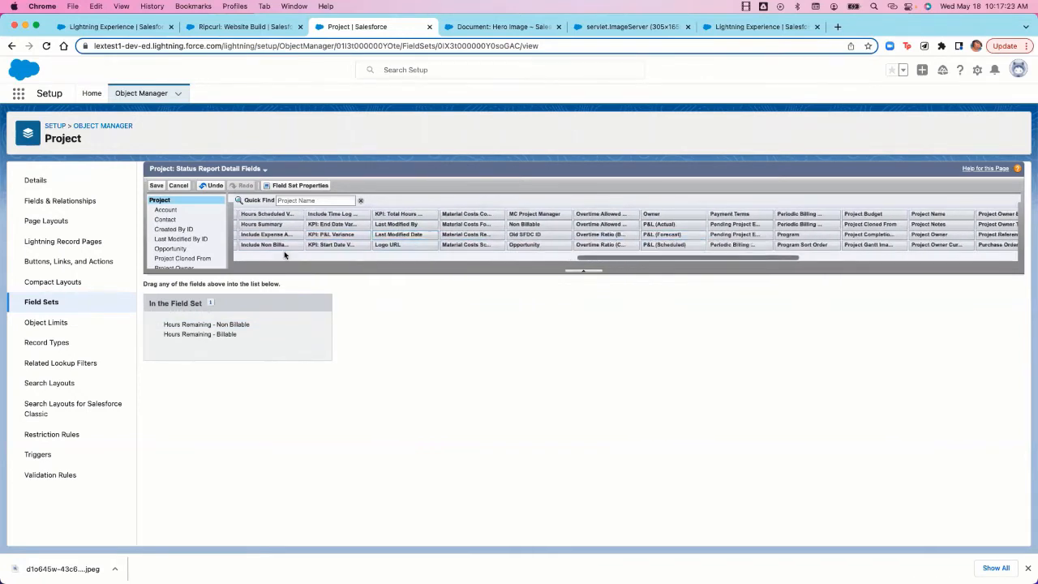
scroll(186, 235, down, 1)
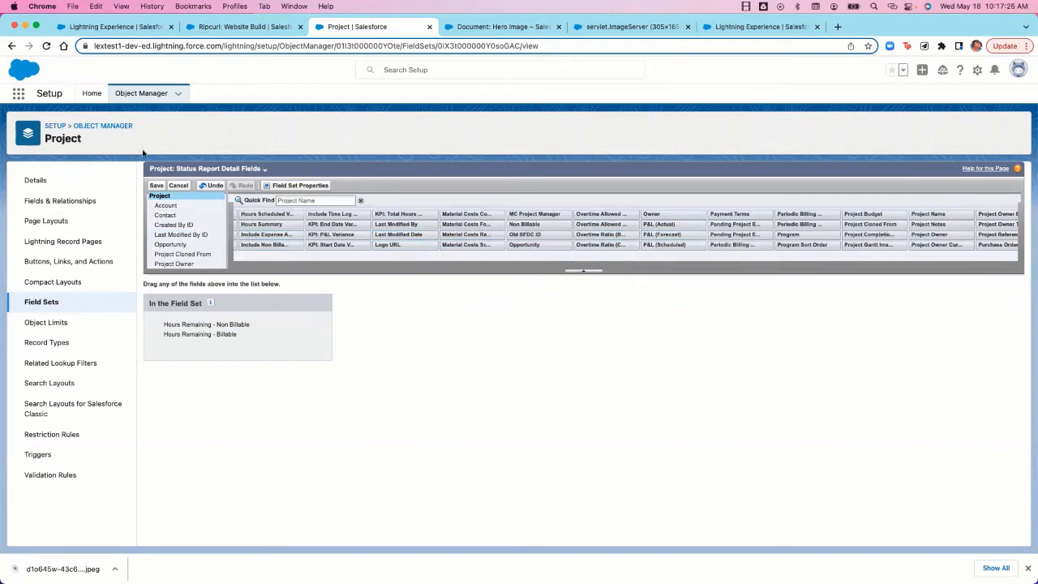
click(156, 186)
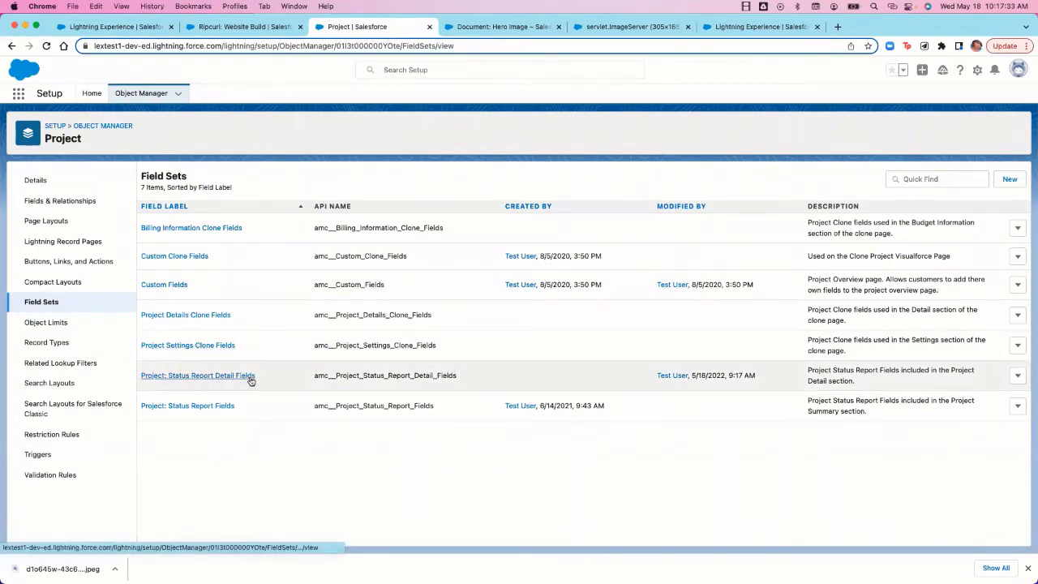
- View the Project: Status Report Fields field set and the Milestone object's Milestone: Status Report Fields field set
click(191, 406)
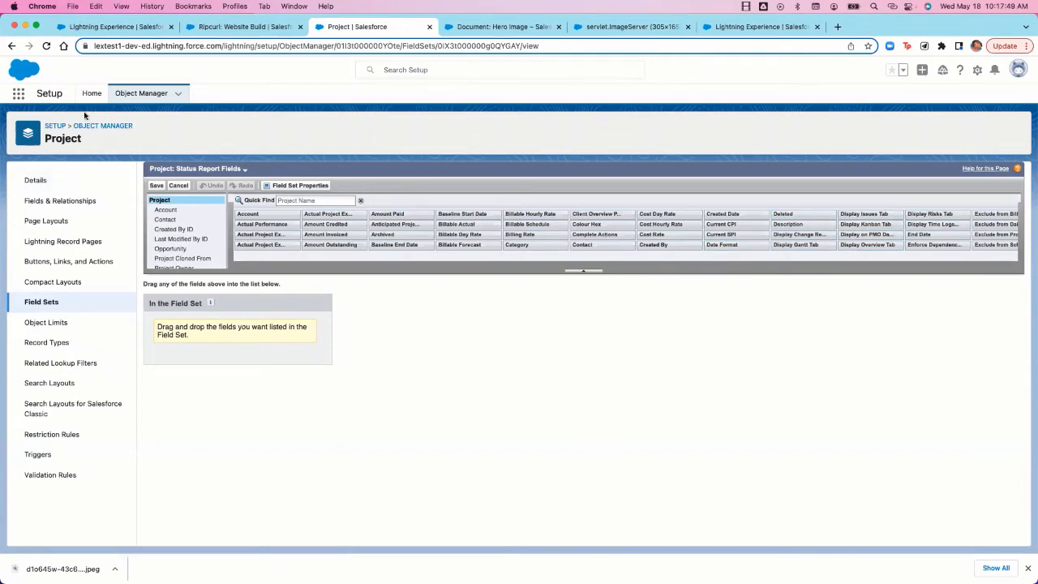
click(98, 126)
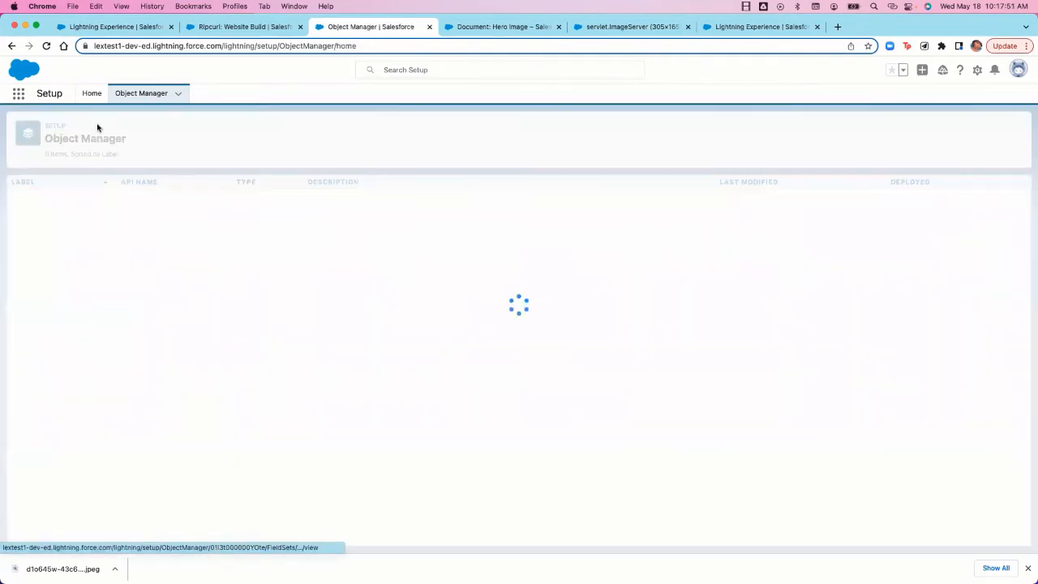
click(863, 128)
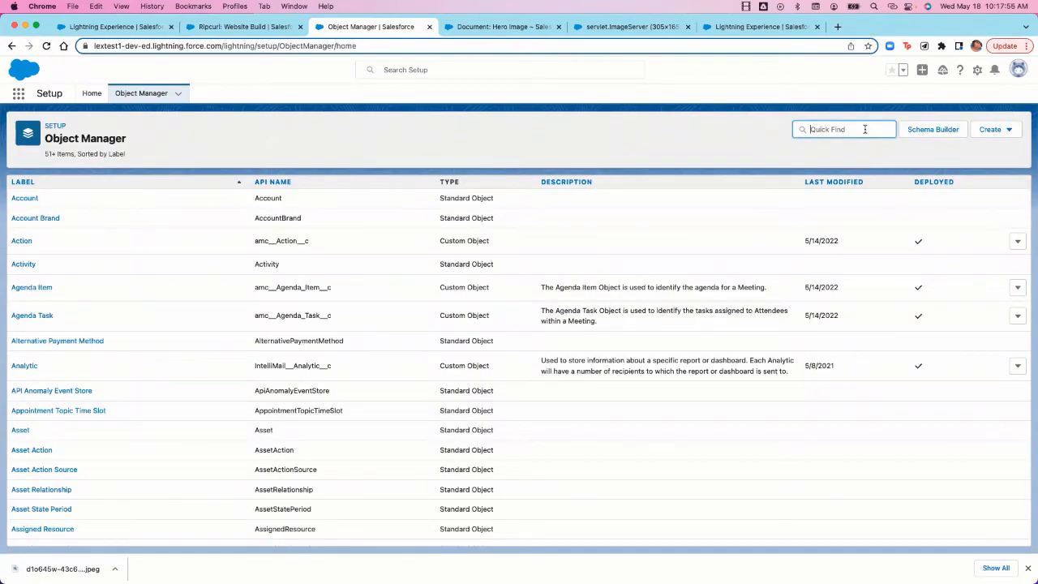
text(mile)
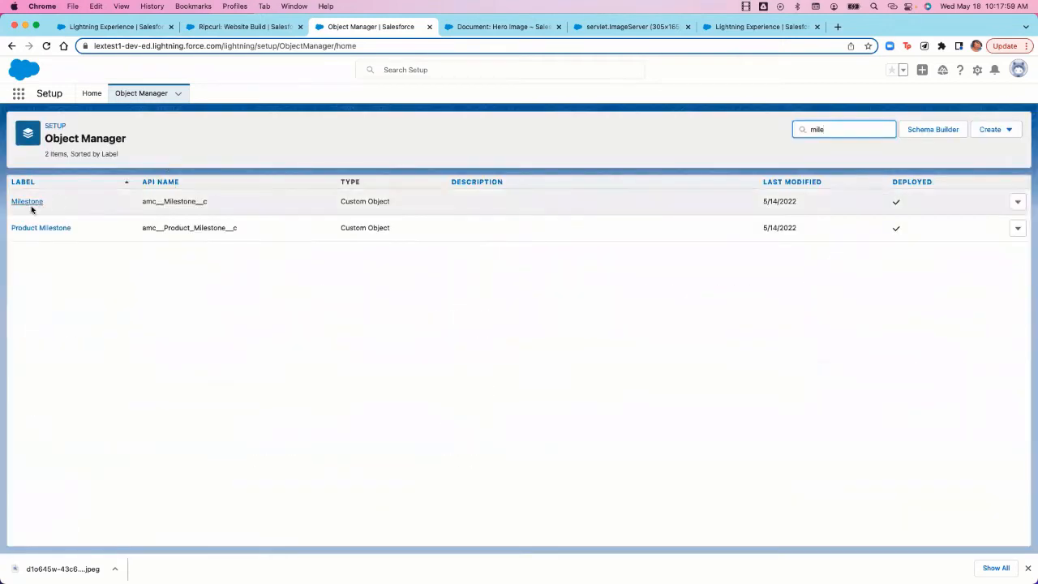
click(27, 201)
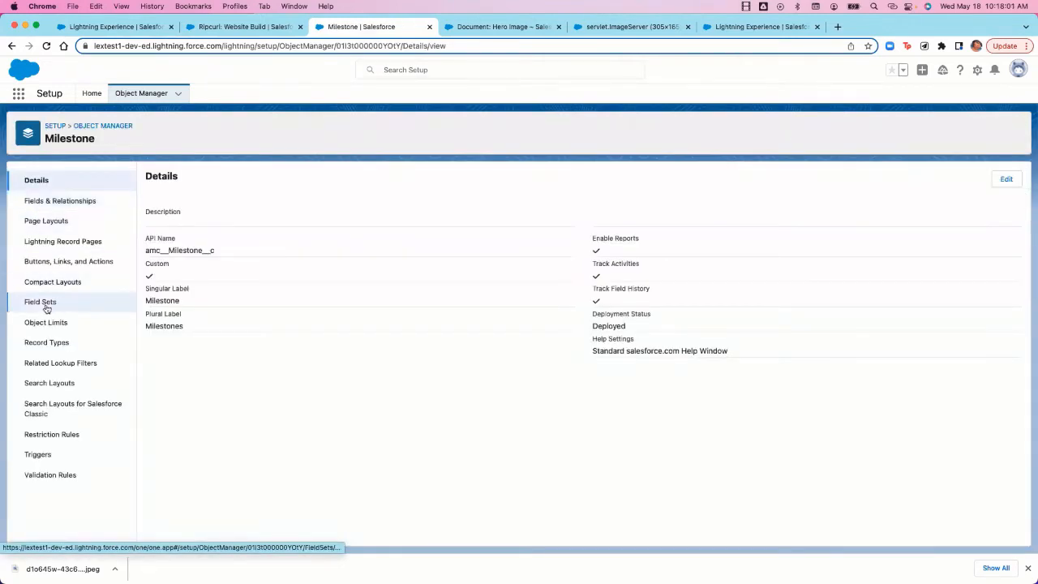
click(43, 308)
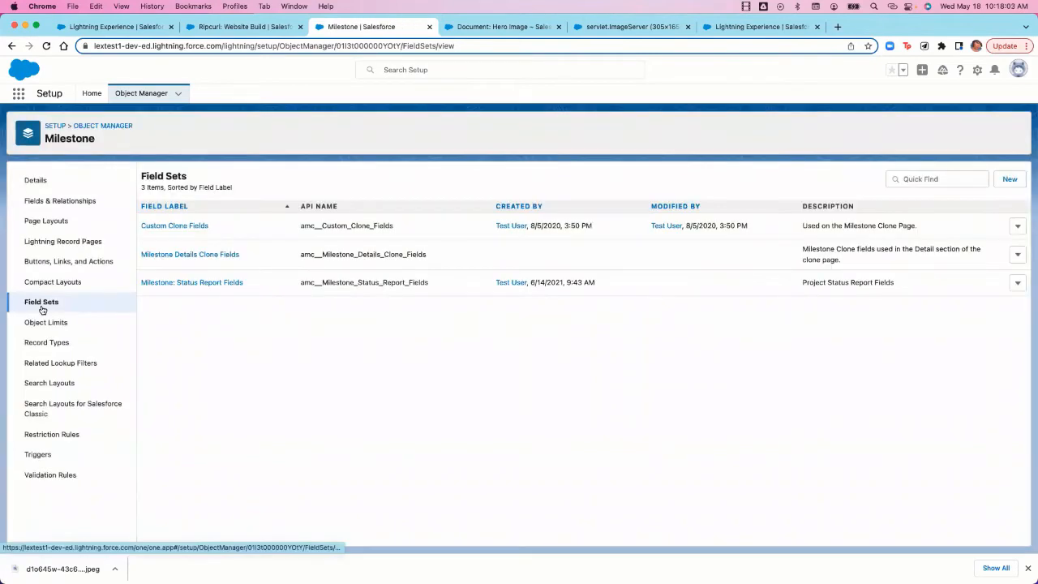
click(193, 283)
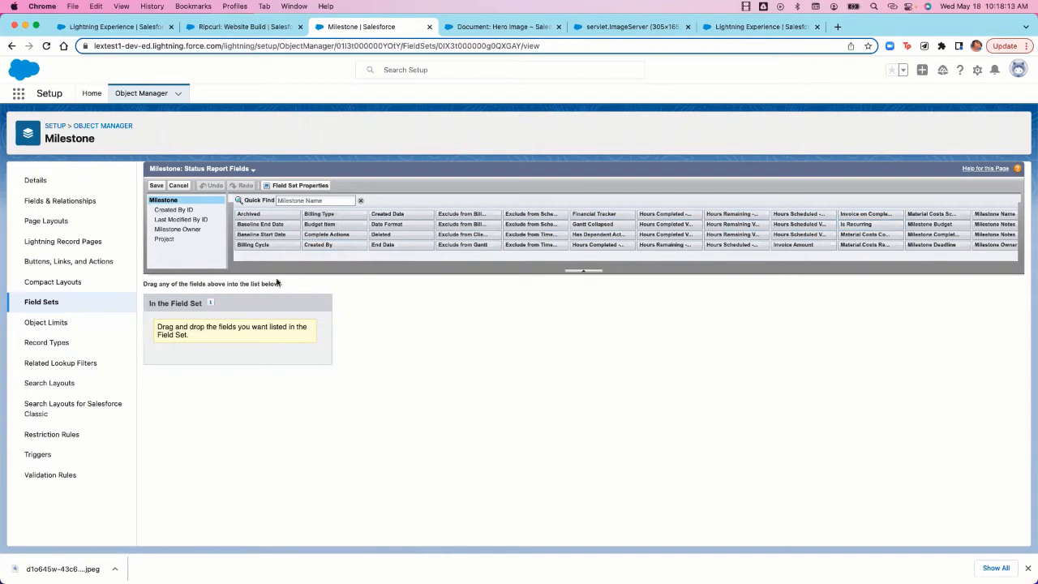
- Open the Action object's Action: Status Report Fields field set for editing from the Object Manager
click(103, 126)
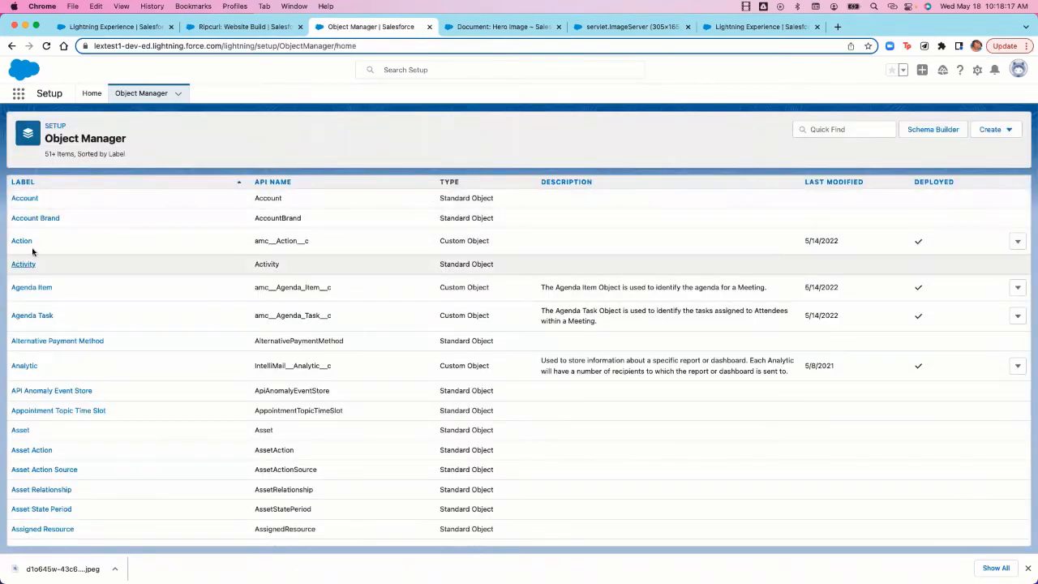
click(24, 241)
click(37, 303)
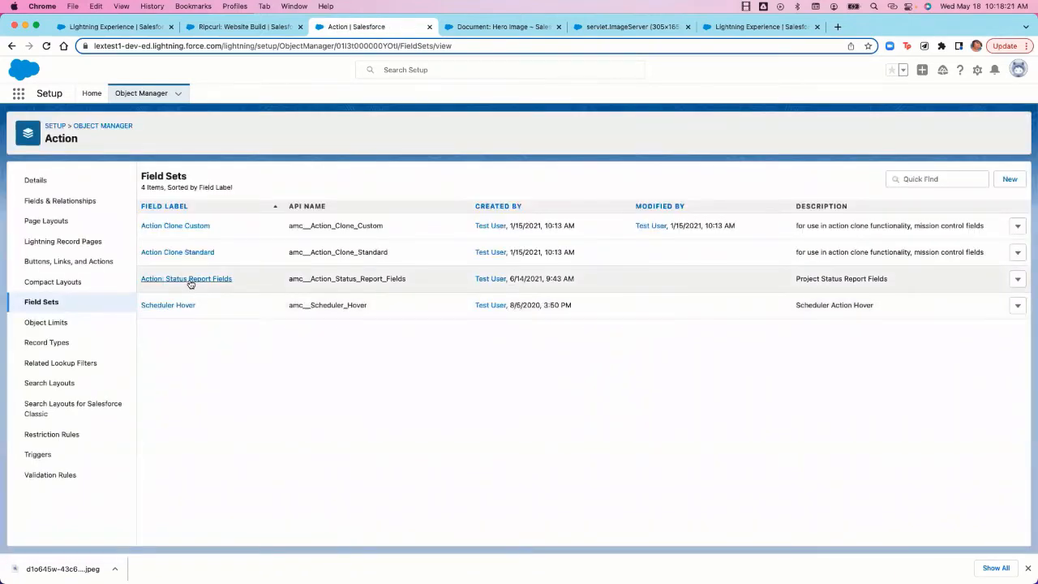
click(203, 284)
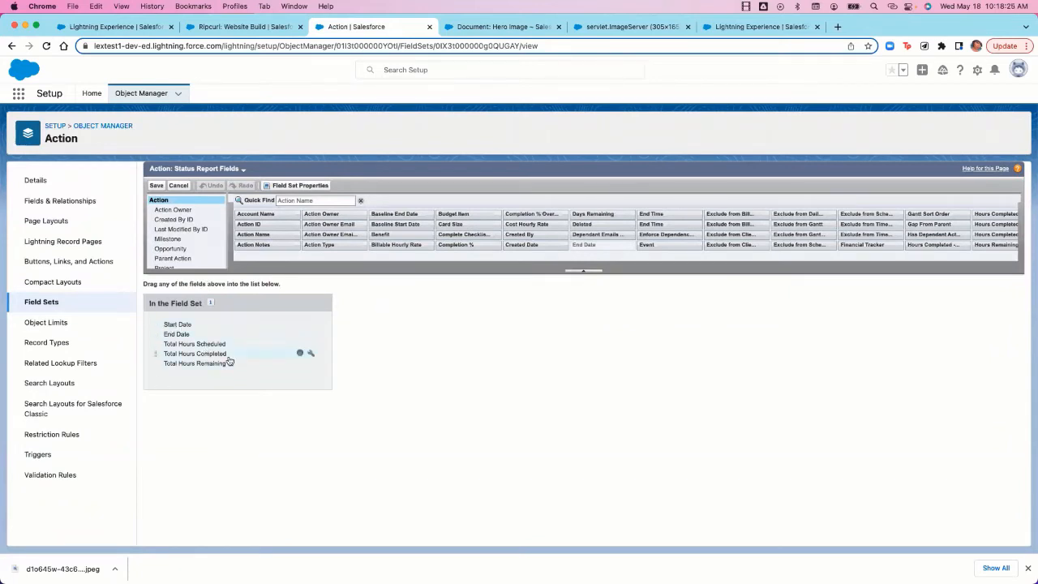
- Remove Start Date, End Date, Total Hours Scheduled, Total Hours Completed and Total Hours Remaining from the Action field set and save it
click(299, 344)
click(300, 344)
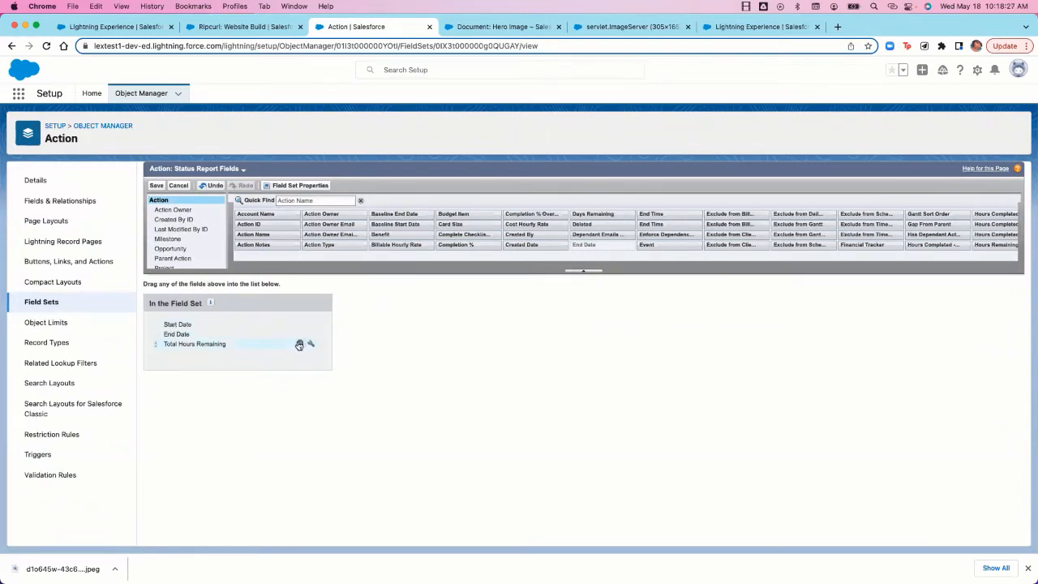
click(299, 344)
click(299, 334)
click(299, 325)
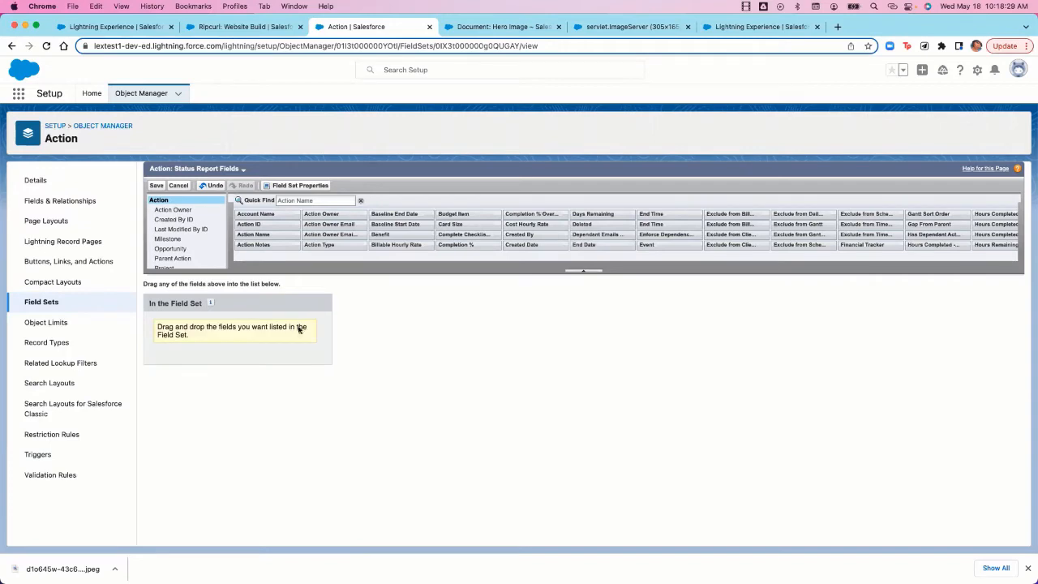
click(155, 185)
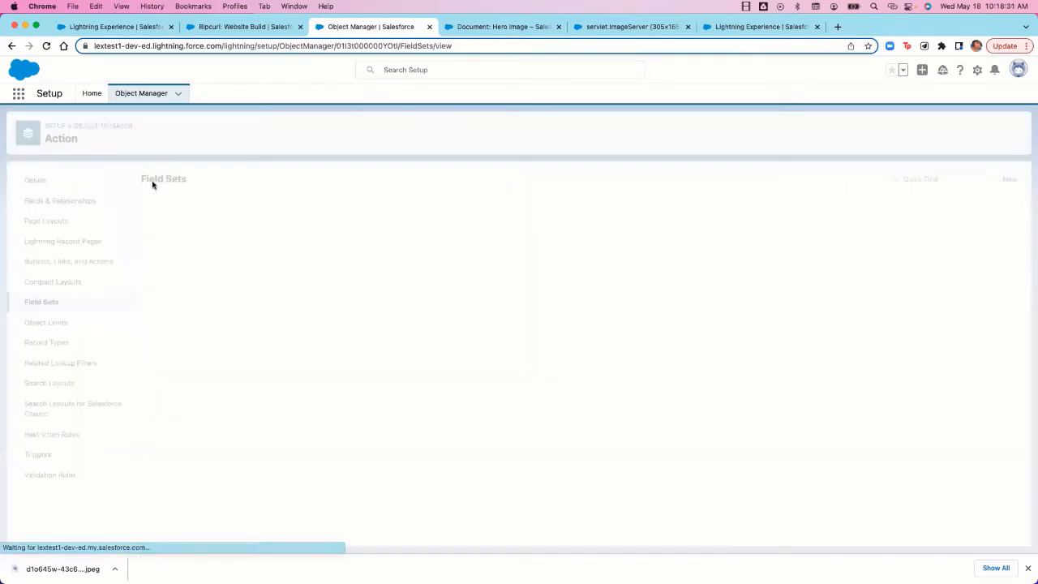
- Reload the project status report preview and examine the custom fields reference and columns on the Project Detail page
click(116, 27)
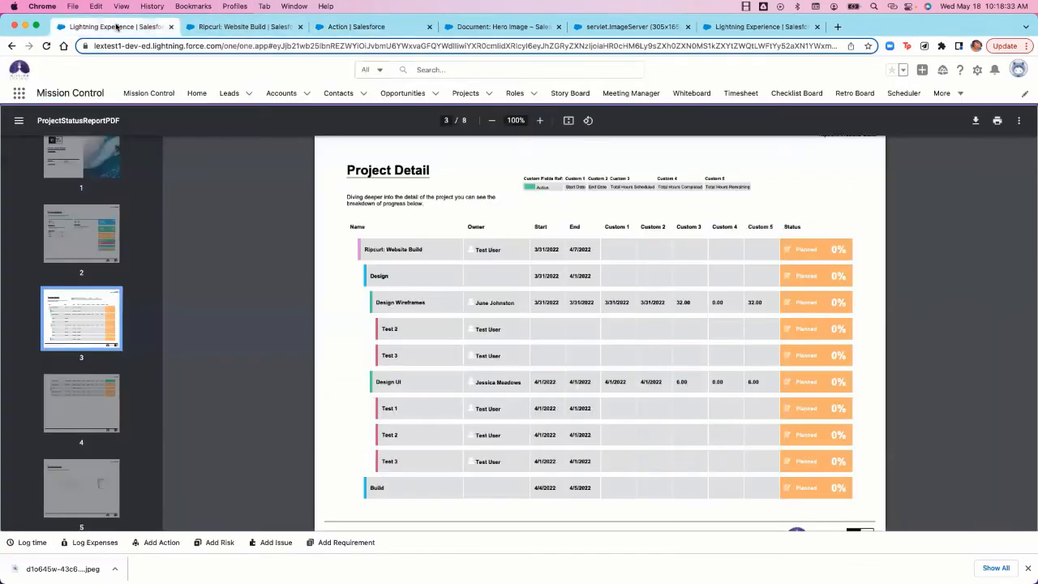
click(45, 47)
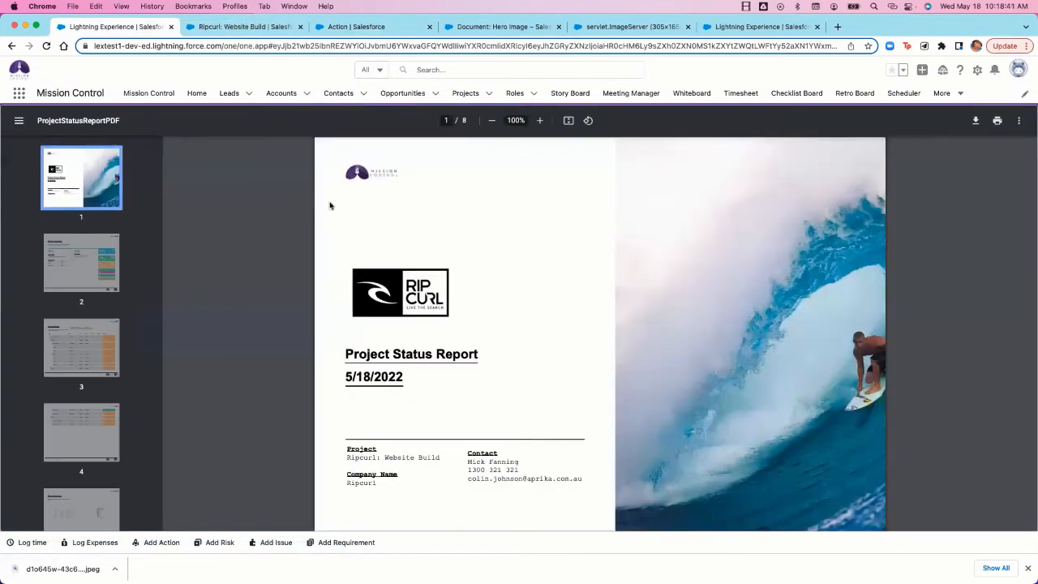
scroll(474, 289, down, 3)
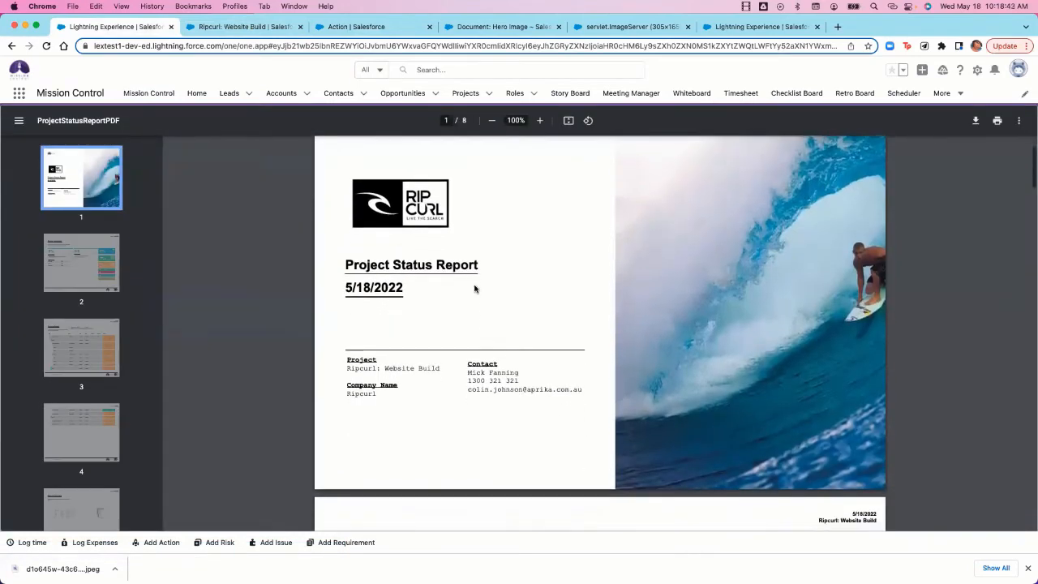
scroll(475, 289, down, 10)
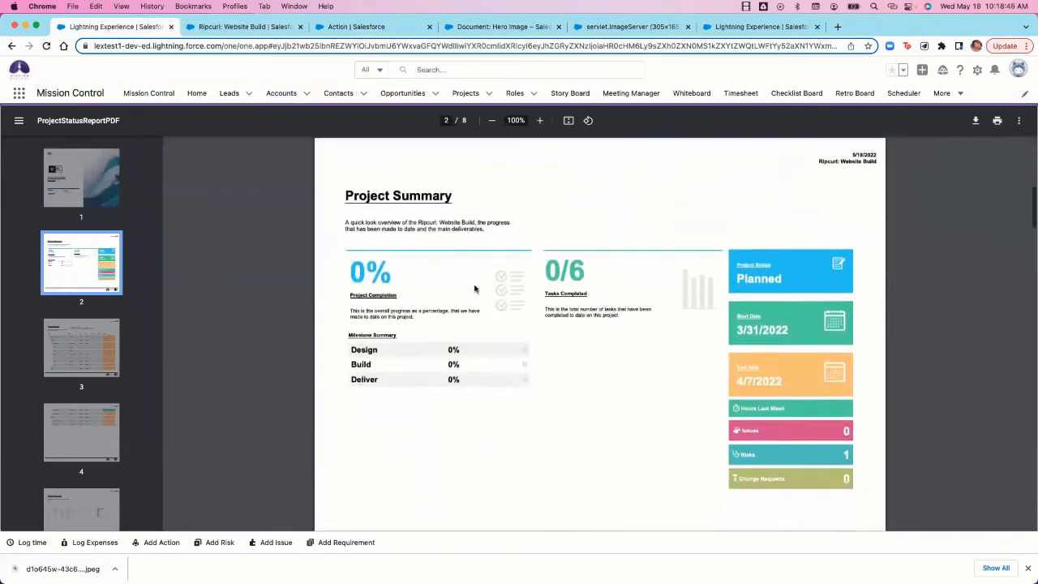
scroll(474, 288, down, 3)
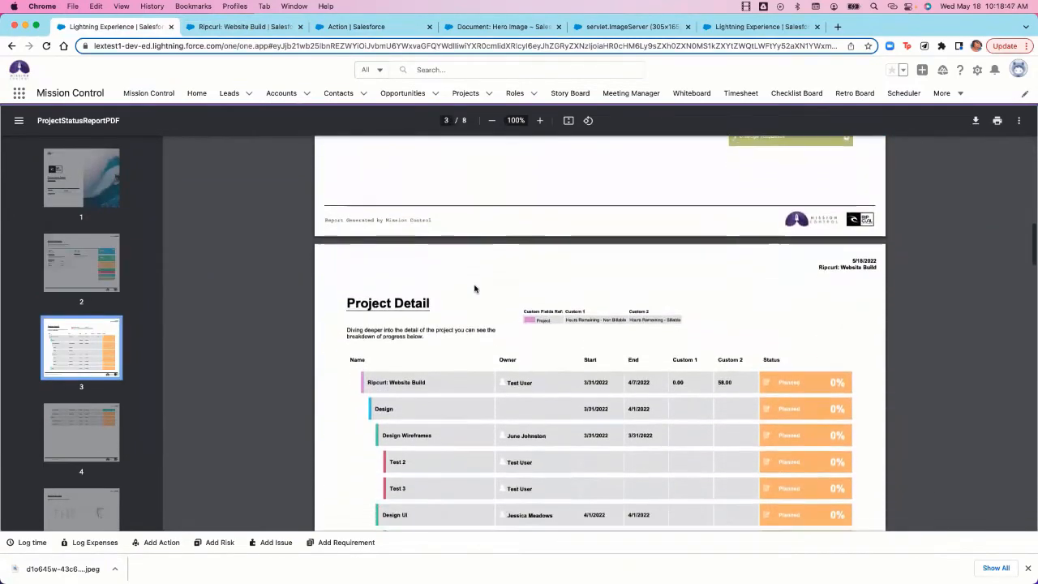
scroll(475, 289, down, 2)
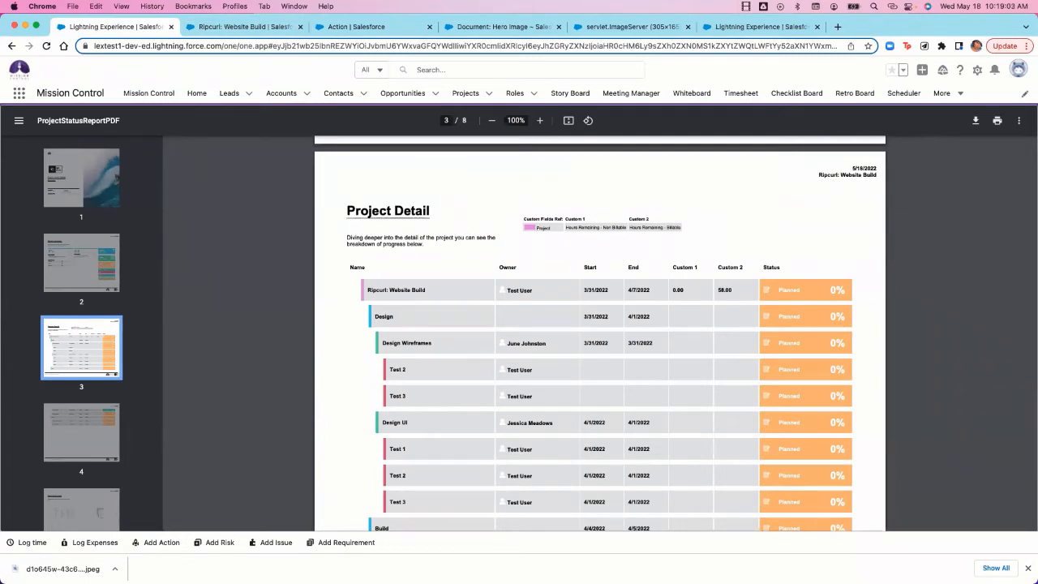
- Examine the project, milestone, action and checklist rows on the Project Detail page of the status report preview
scroll(418, 378, down, 3)
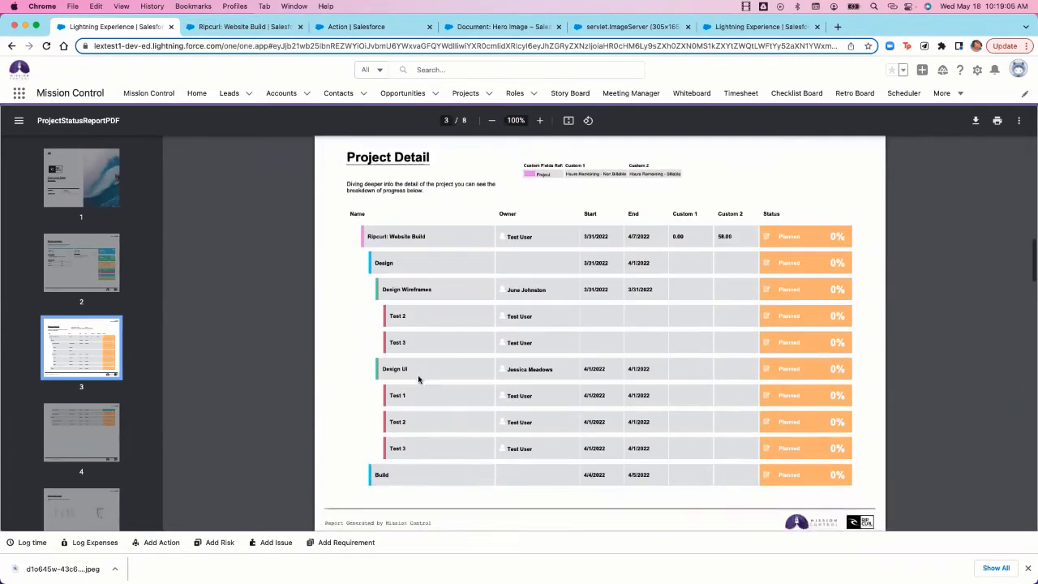
scroll(418, 378, up, 1)
scroll(418, 379, up, 5)
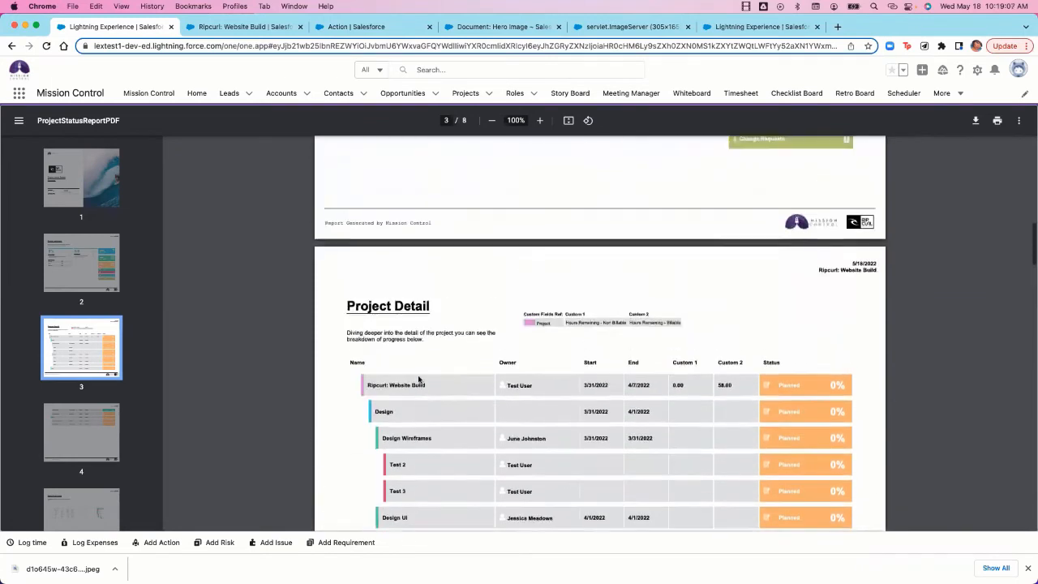
scroll(391, 340, down, 6)
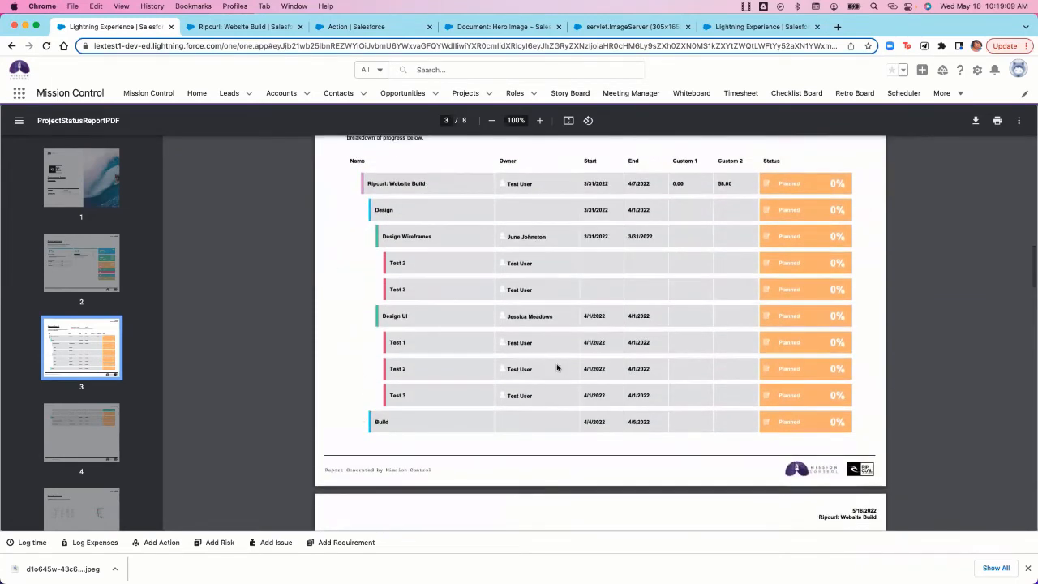
- Open the Design Wireframes action for editing from the Design milestone in the Ripcurl: Website Build project's overview
click(263, 28)
scroll(291, 372, down, 3)
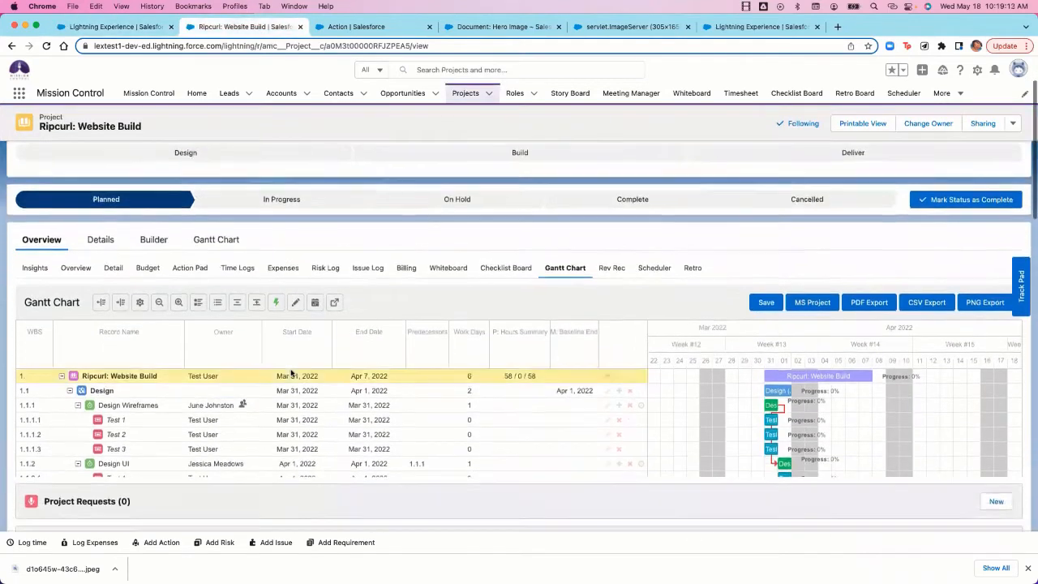
click(77, 233)
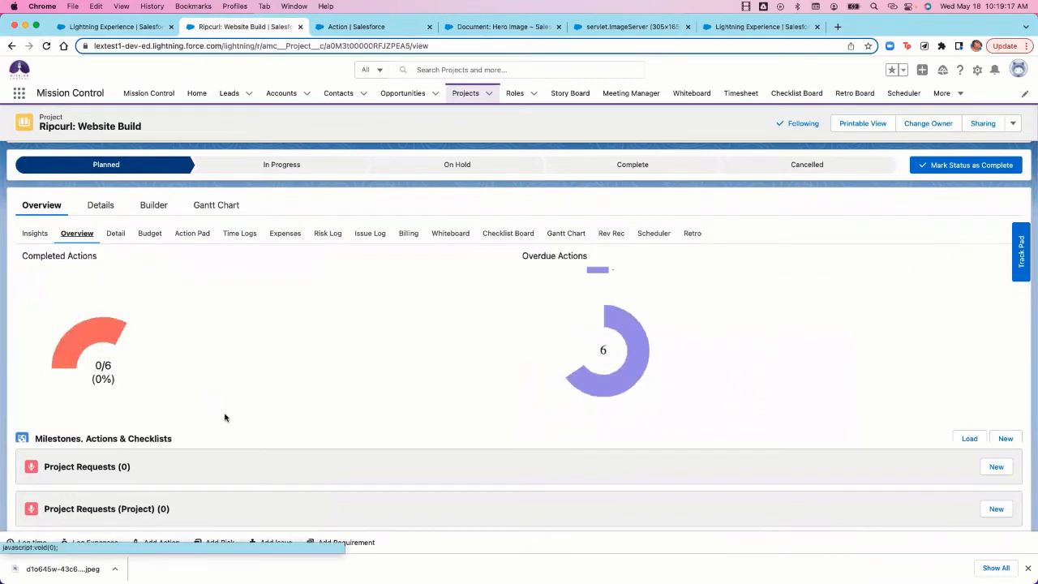
scroll(225, 418, down, 3)
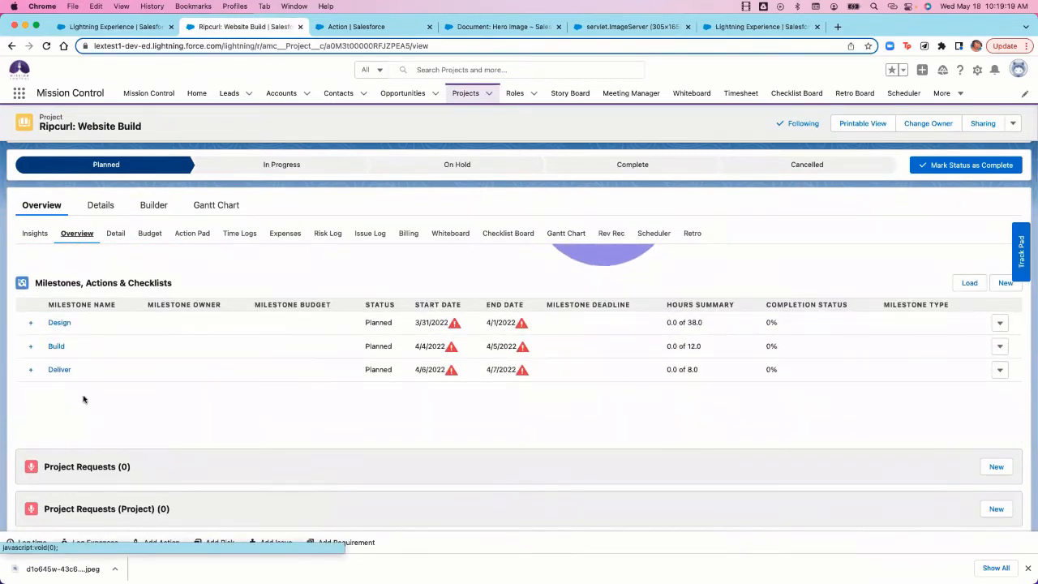
click(29, 323)
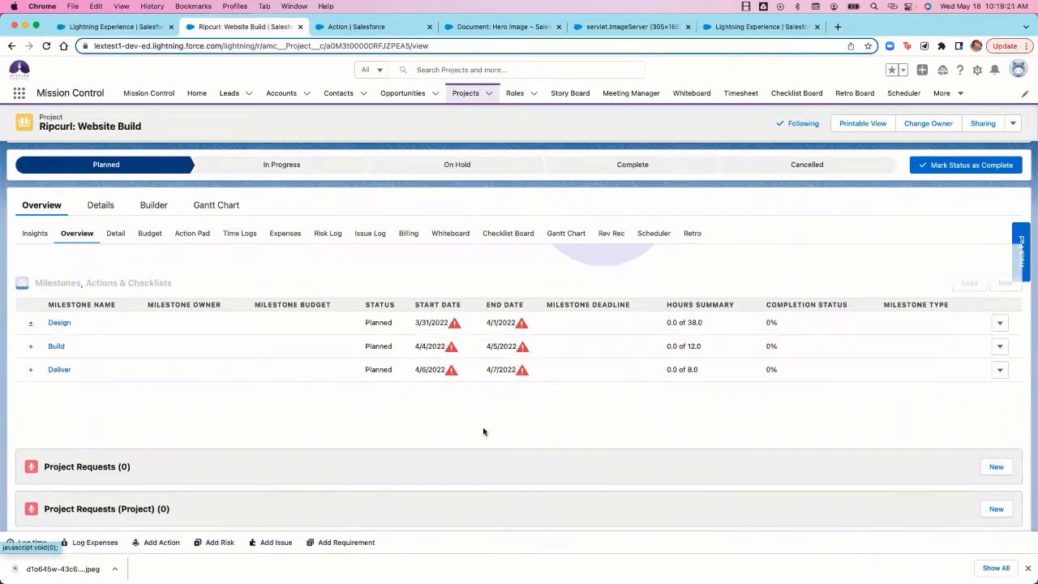
click(1001, 363)
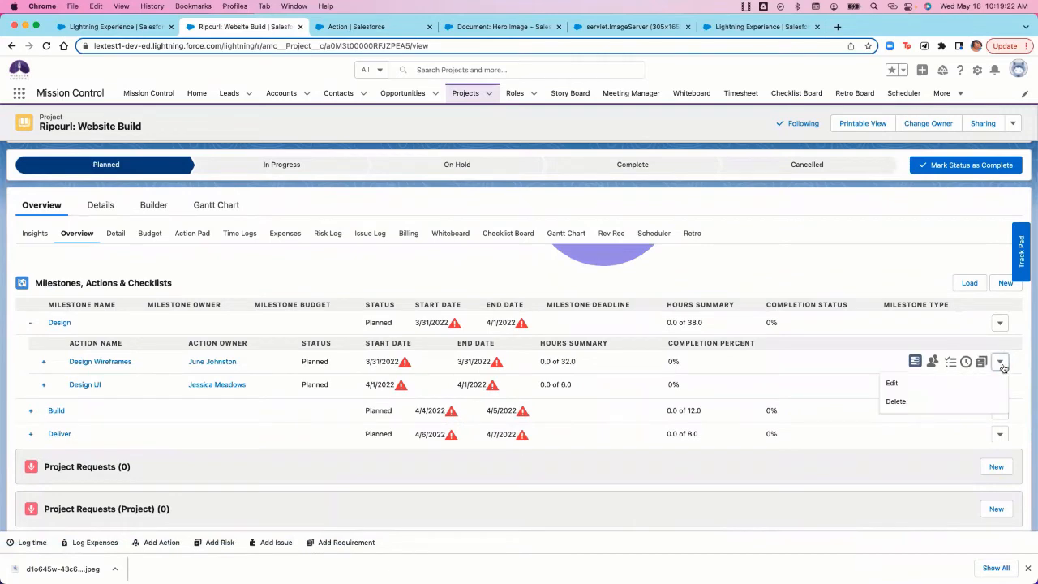
click(921, 385)
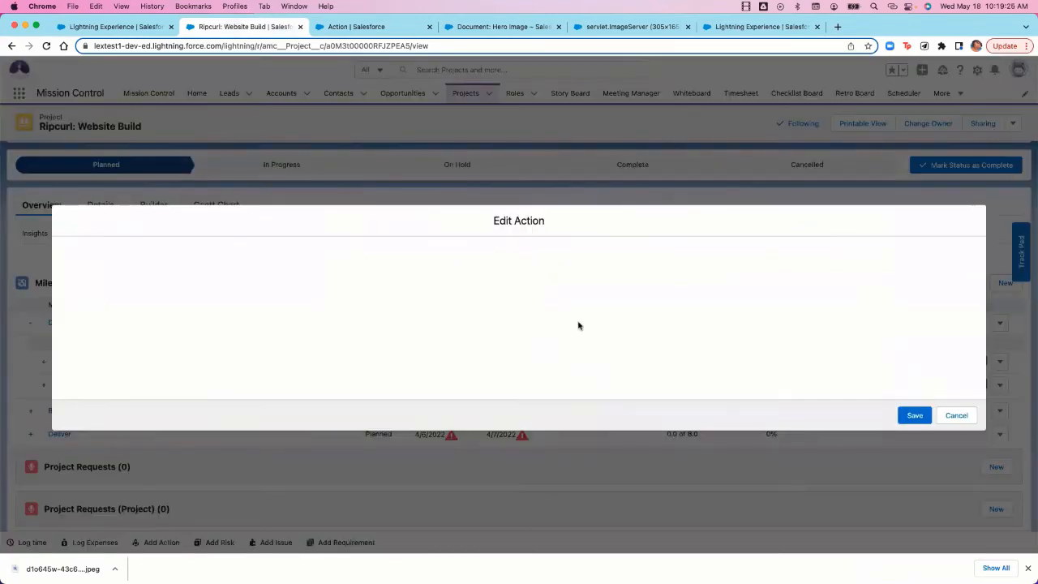
- Review the Exclude from Status Report option in the action's settings and close the form without saving
scroll(578, 325, down, 10)
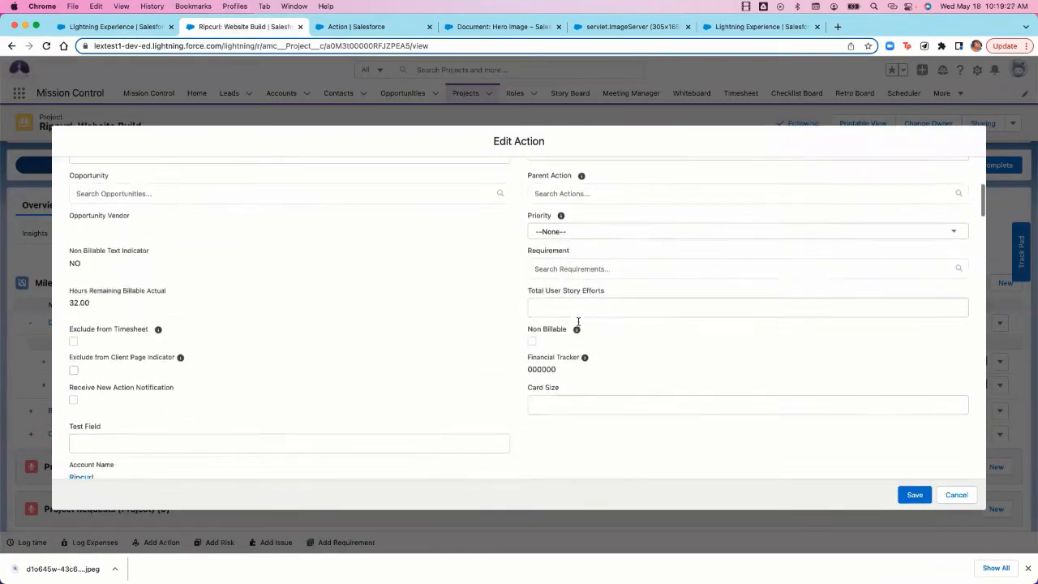
scroll(578, 325, down, 5)
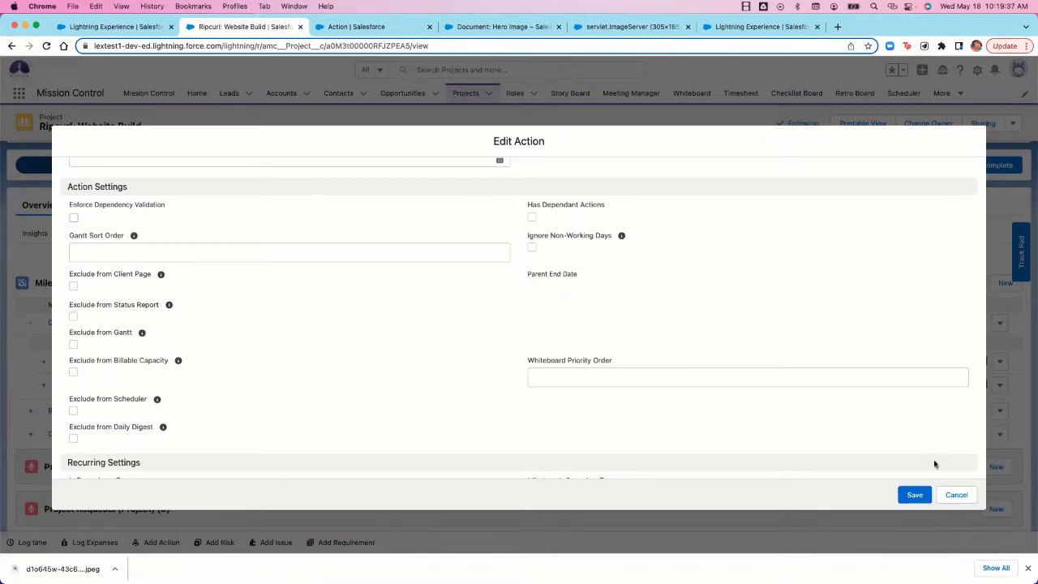
click(955, 494)
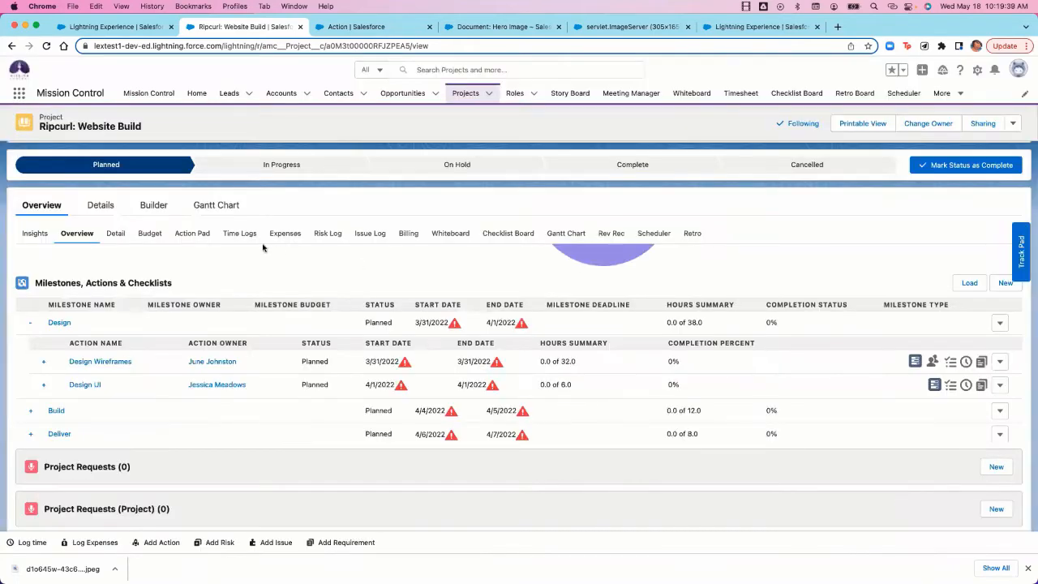
- Review the Include in Weekly Status Report option in the Budget Concerns risk's edit form and save the record
click(334, 234)
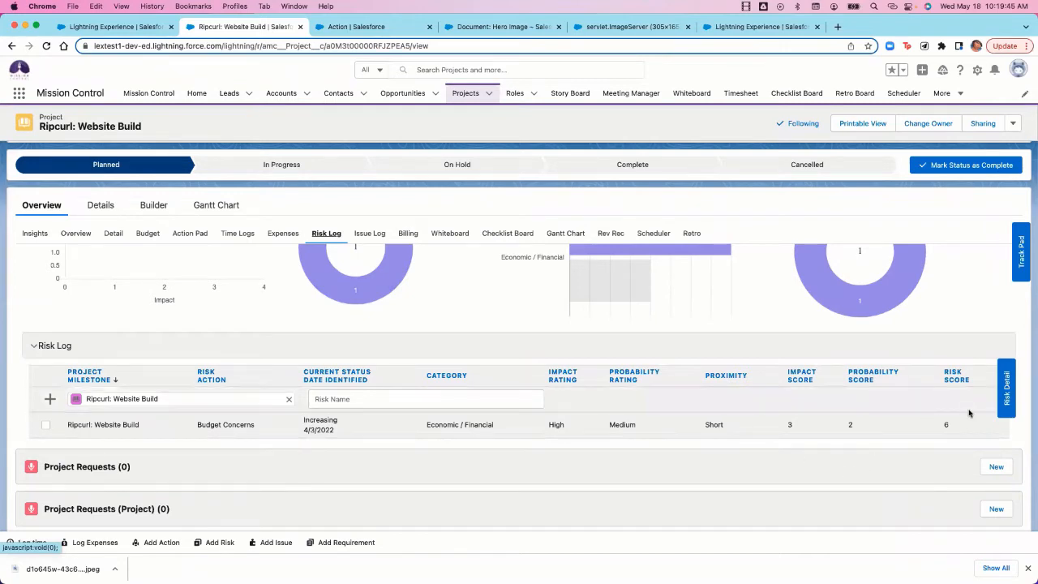
click(1006, 398)
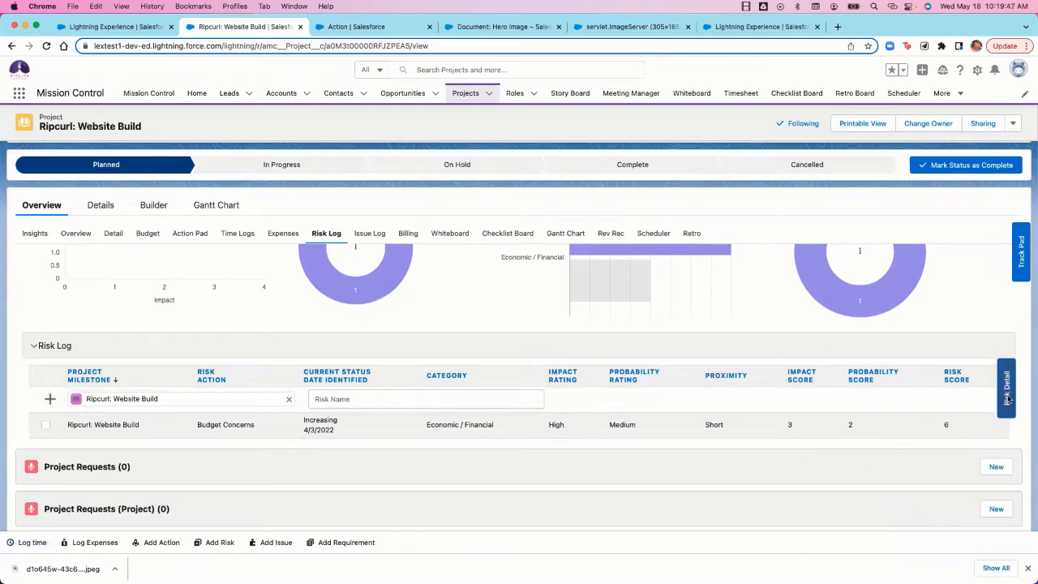
click(1000, 374)
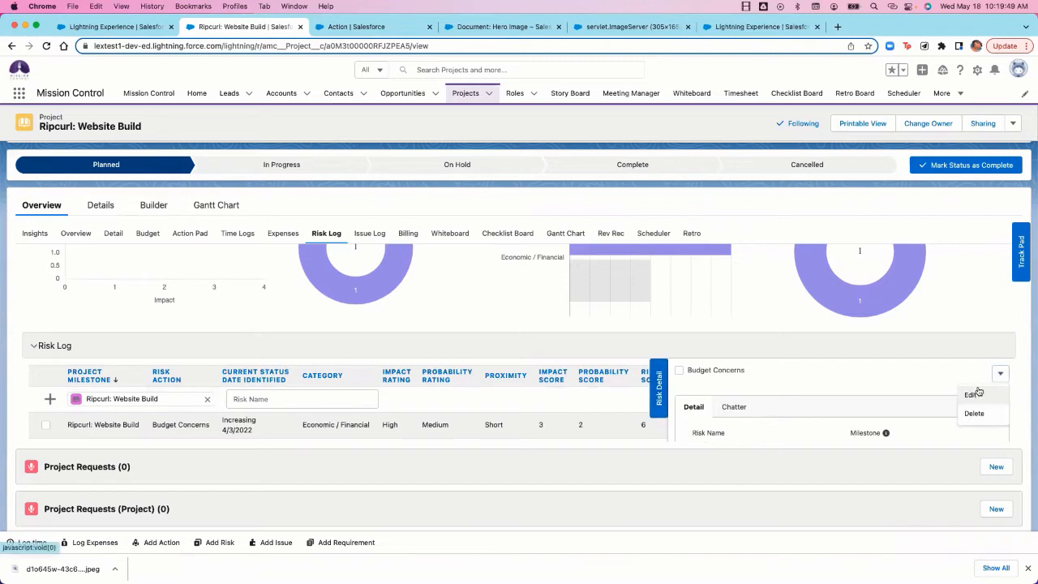
click(978, 393)
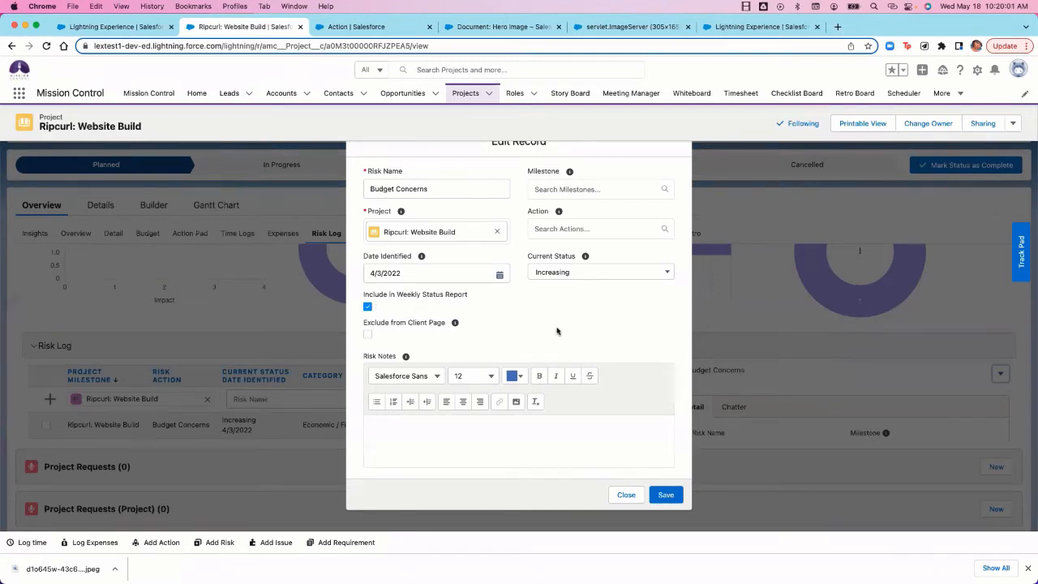
click(667, 497)
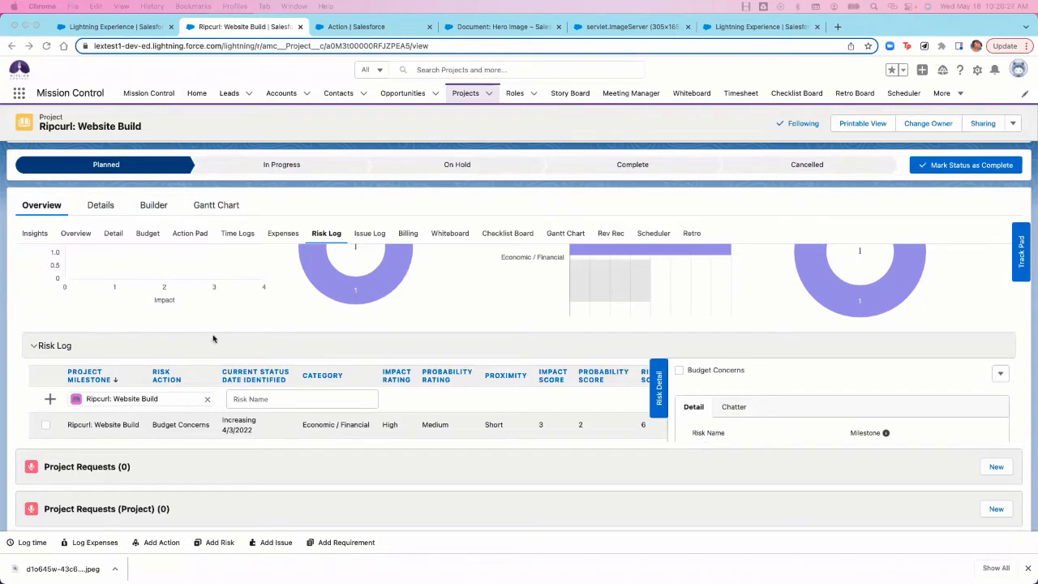
- Start a new Project Stakeholder record from the Ripcurl: Website Build project's related lists
scroll(177, 421, down, 3)
scroll(177, 422, down, 6)
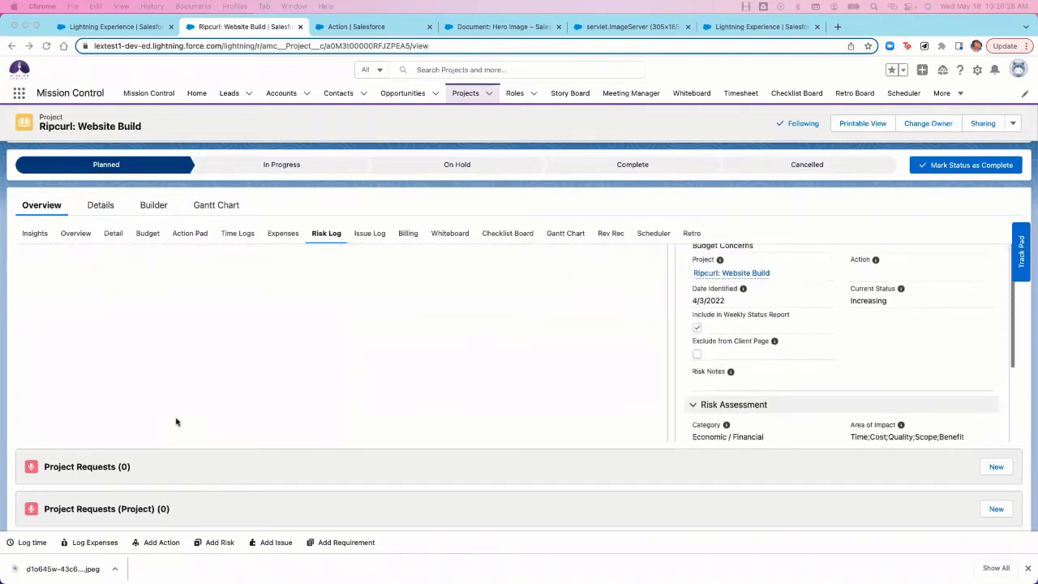
scroll(451, 182, down, 2)
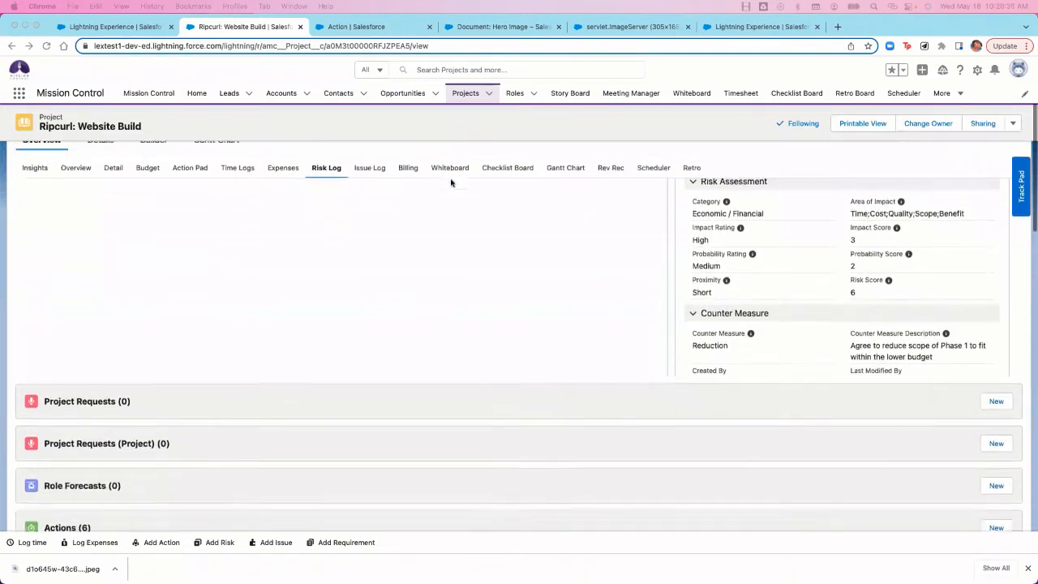
scroll(341, 484, down, 2)
scroll(340, 484, down, 4)
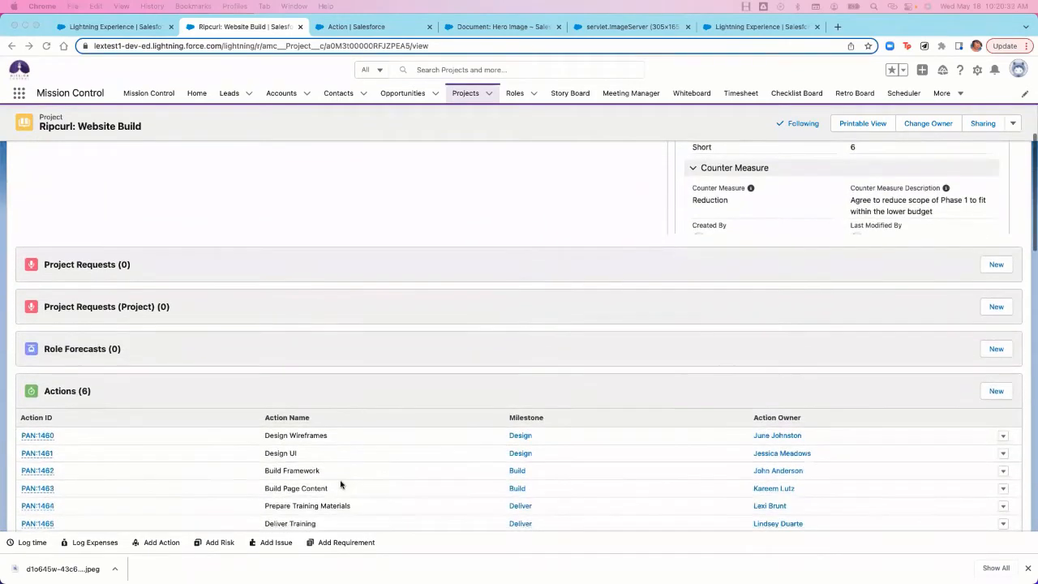
scroll(340, 483, down, 10)
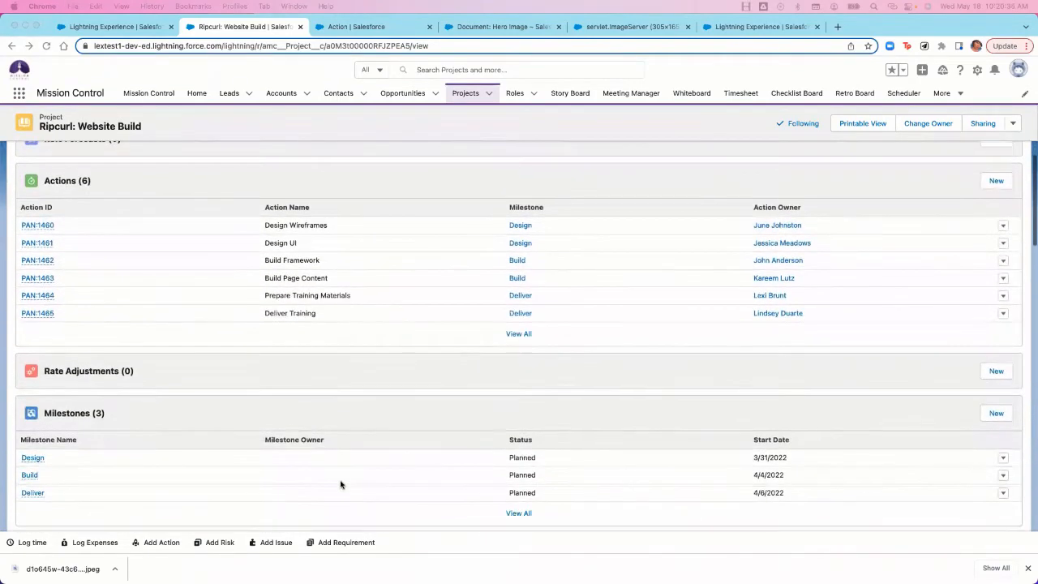
scroll(341, 483, down, 8)
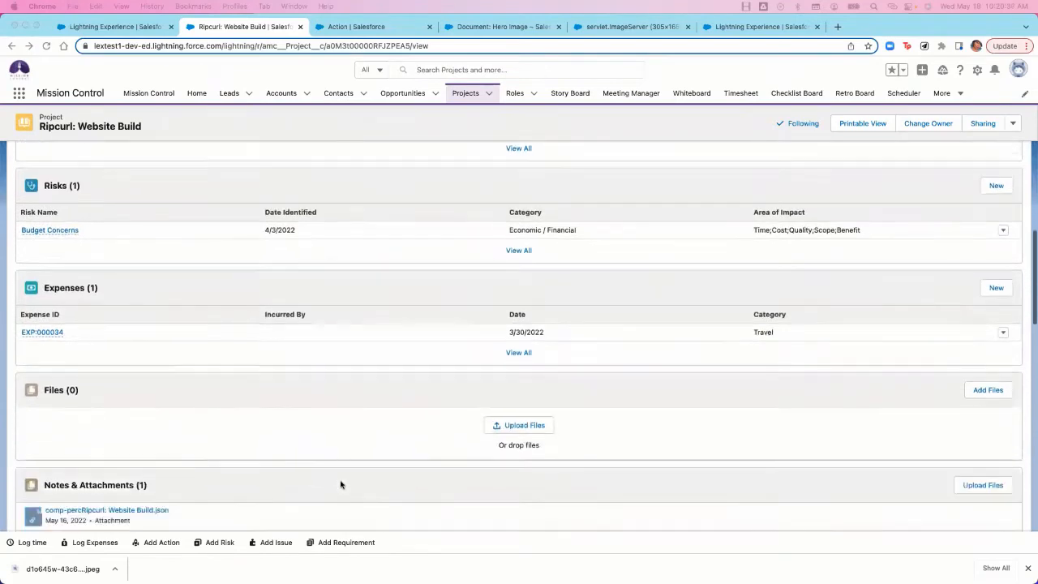
scroll(341, 484, down, 7)
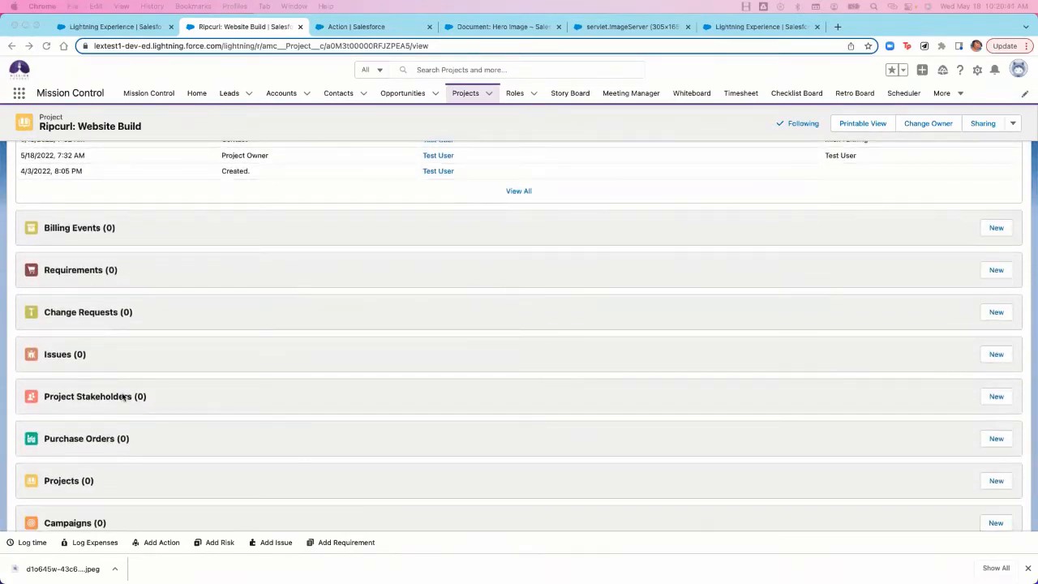
scroll(123, 398, down, 3)
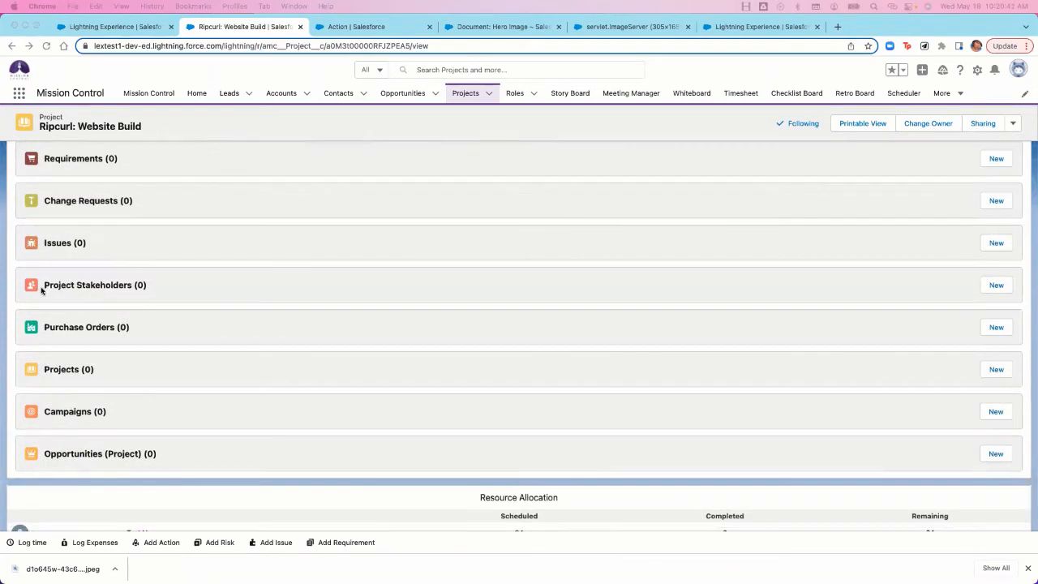
click(124, 289)
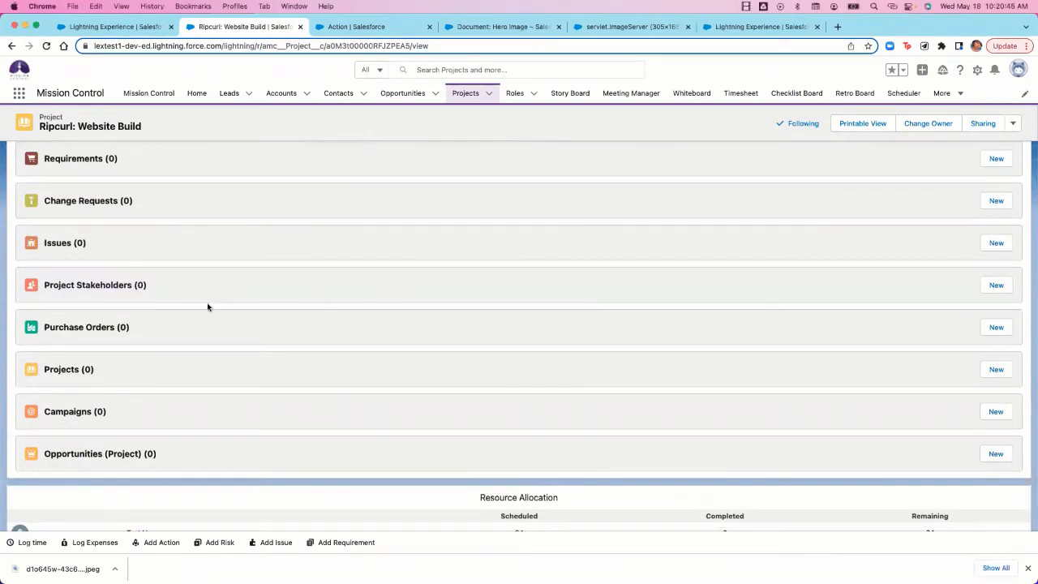
click(997, 288)
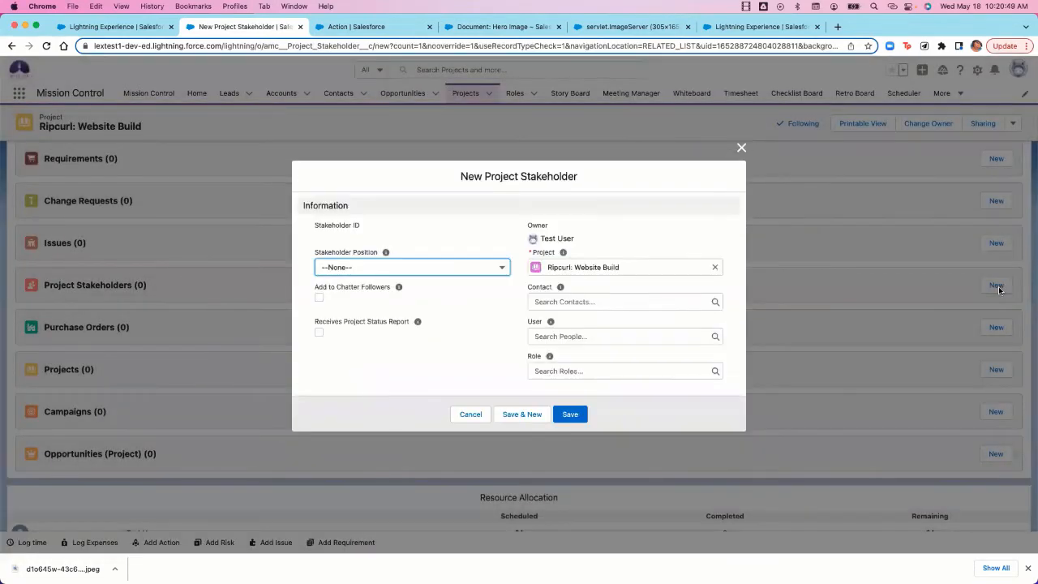
- Set the new stakeholder's position to External and enable Receives Project Status Report
click(468, 265)
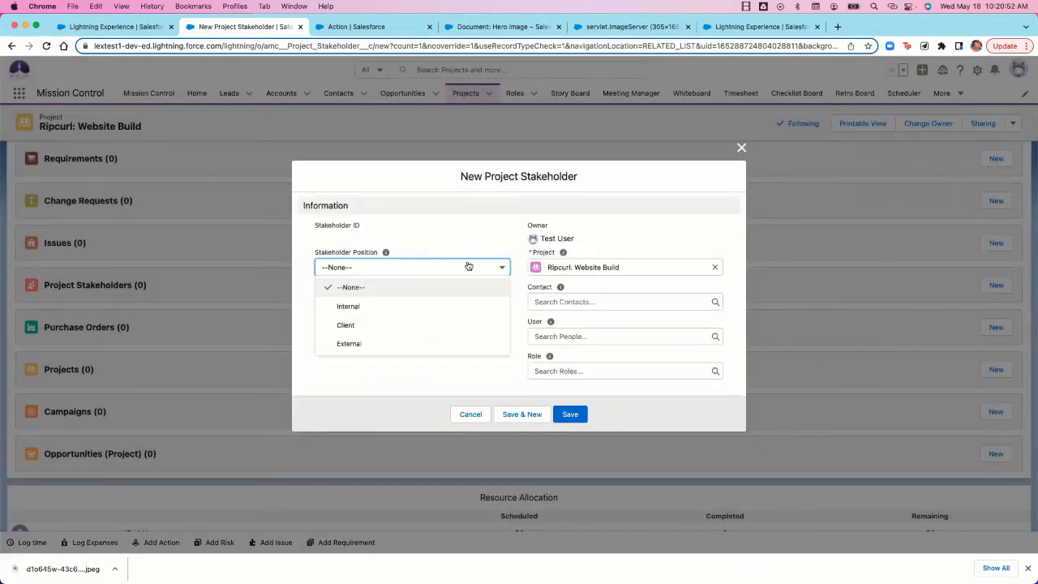
click(435, 347)
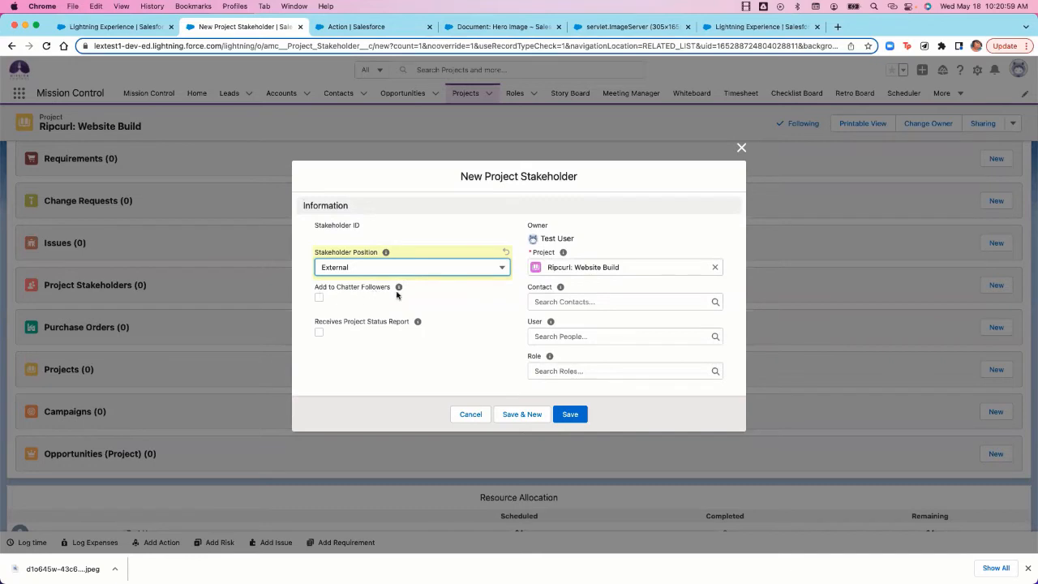
click(318, 332)
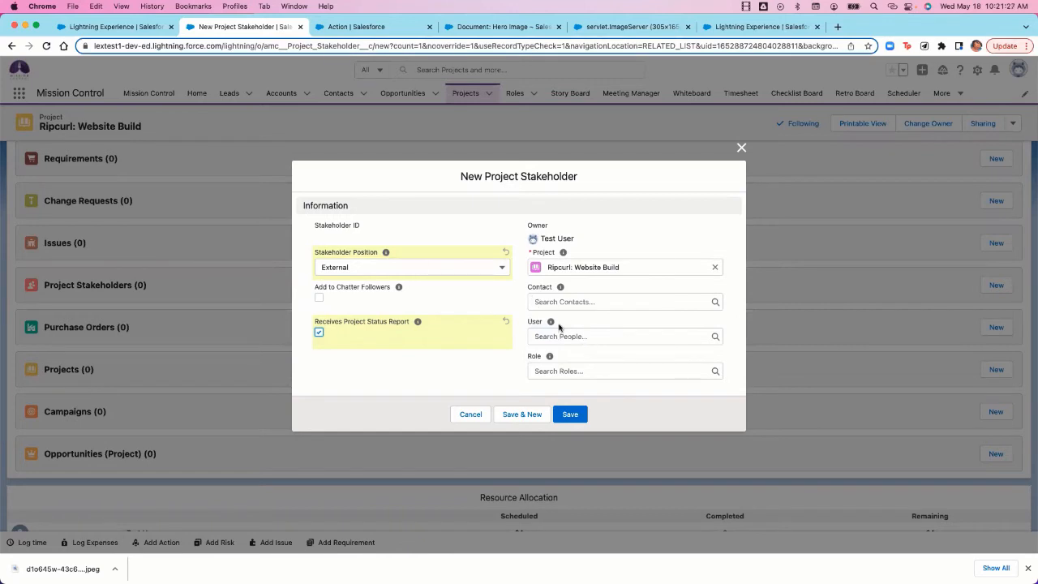
- Look up the client contact by first name, assign it to the stakeholder record and save the record
click(561, 299)
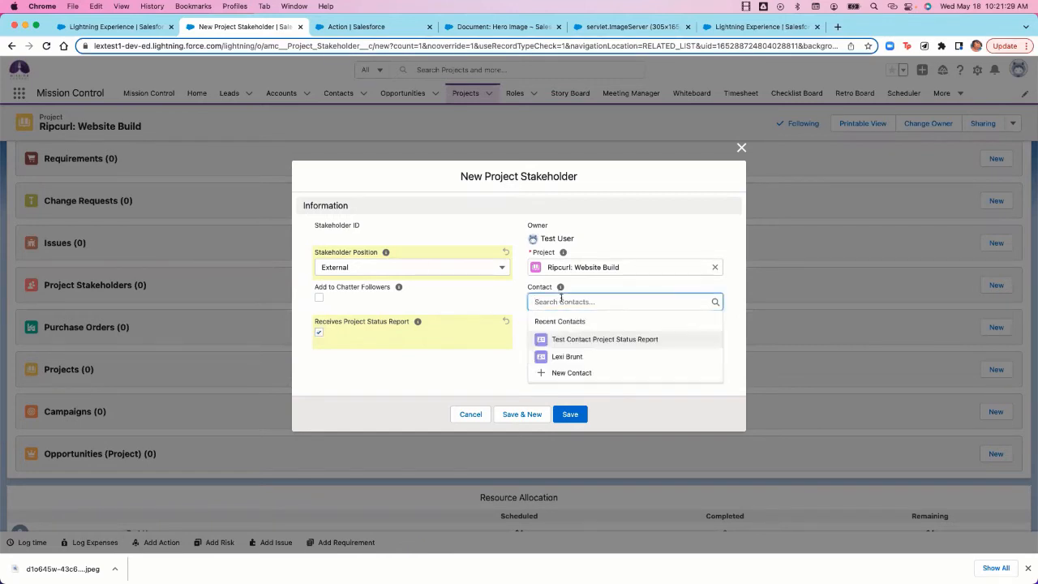
text(mi)
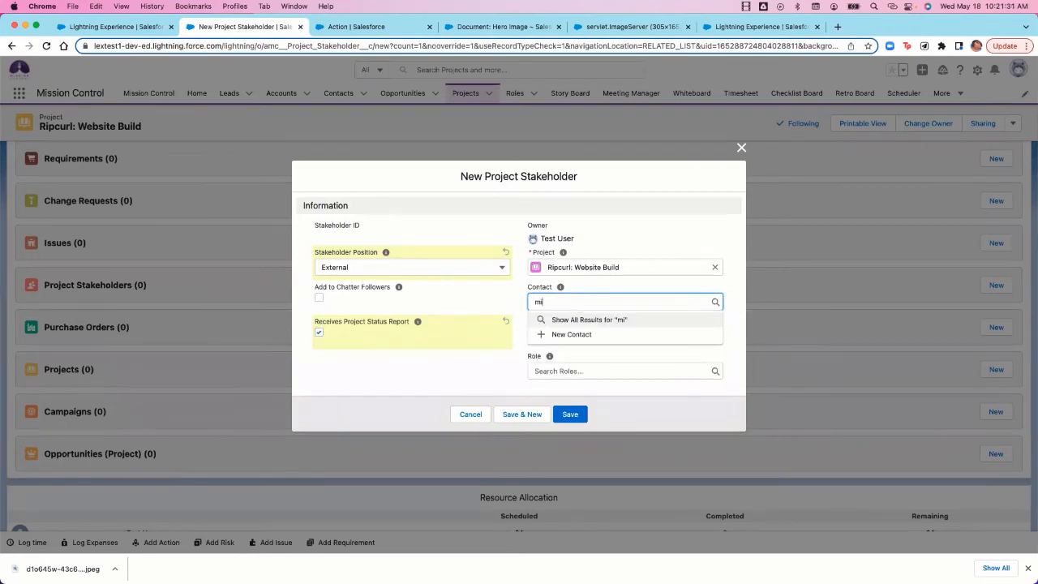
text(ck)
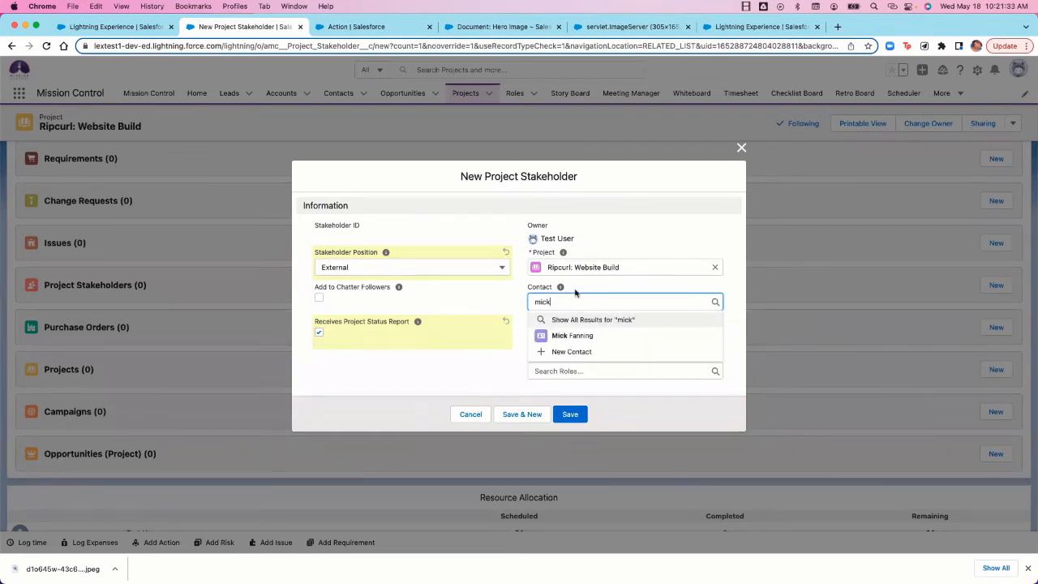
click(580, 333)
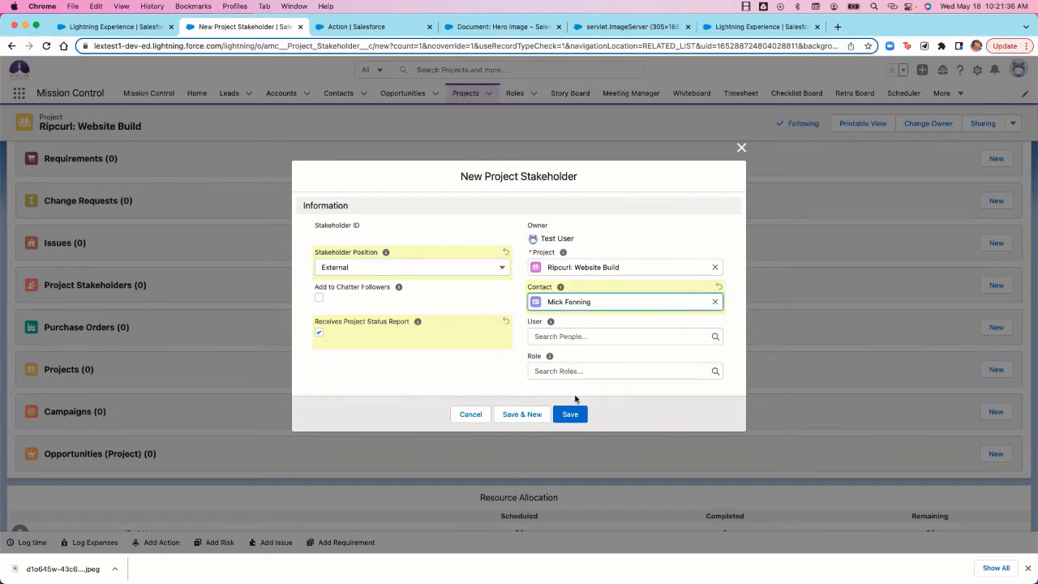
click(573, 419)
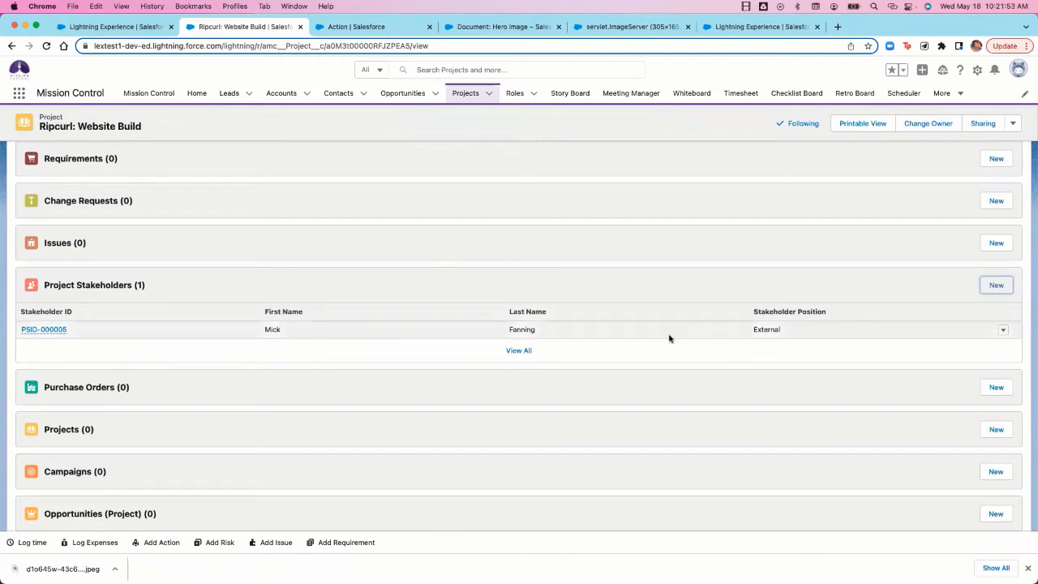
scroll(669, 338, down, 3)
scroll(669, 338, down, 3)
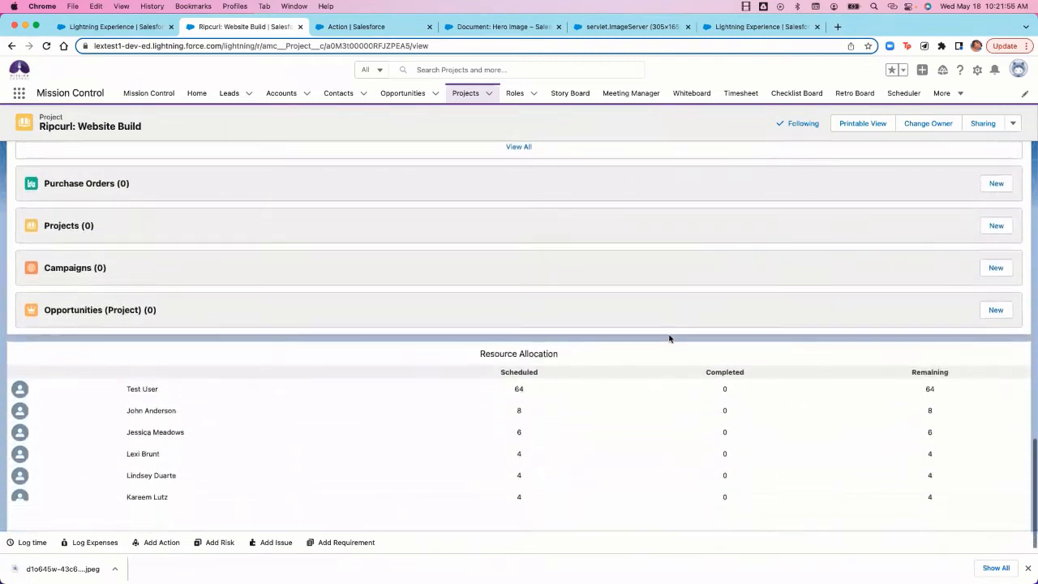
- Generate a preview of the status report for the Ripcurl: Website Build project
scroll(670, 338, up, 3)
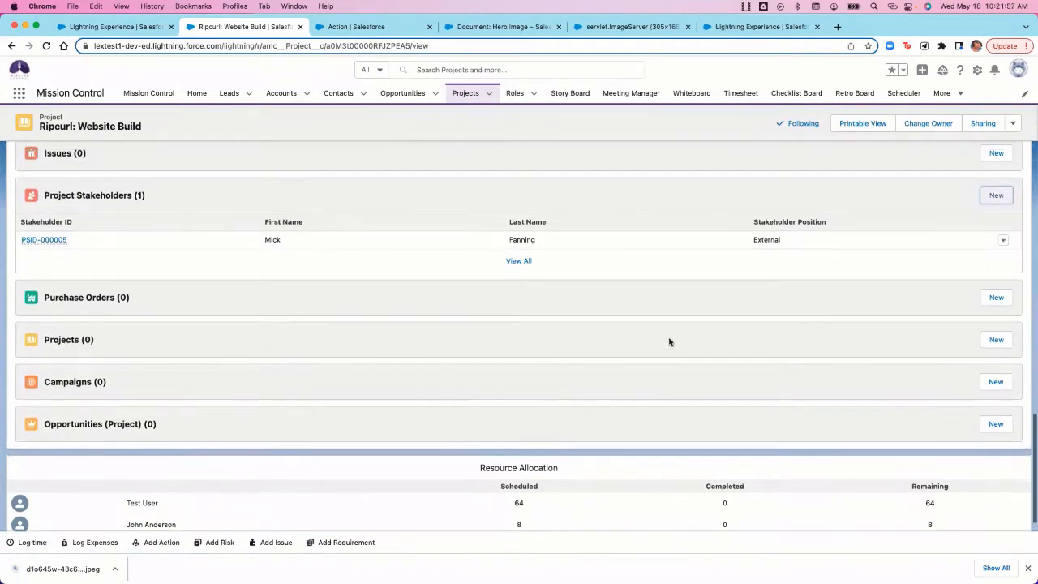
scroll(641, 274, up, 3)
scroll(641, 275, up, 10)
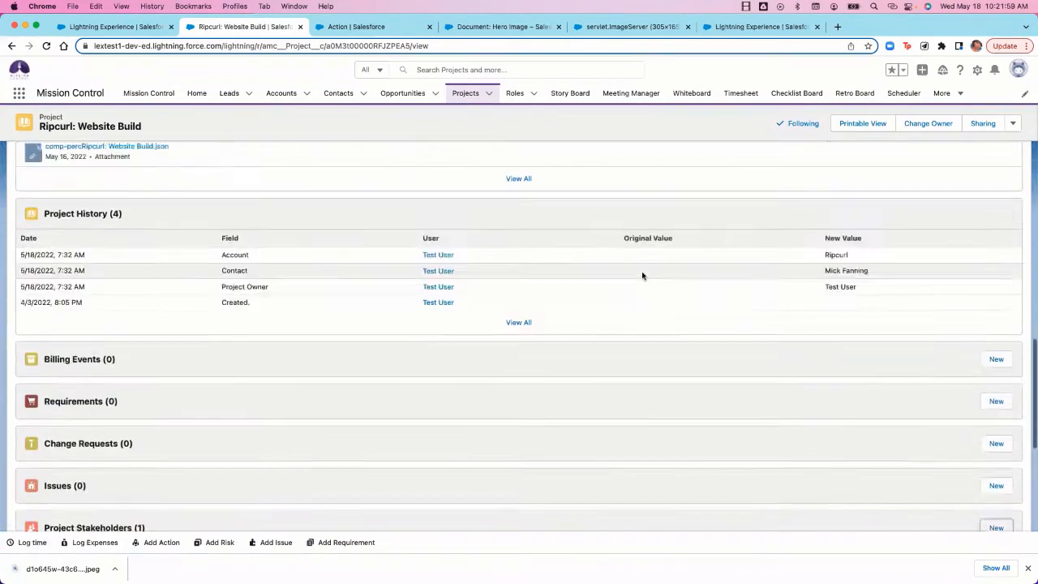
scroll(641, 276, down, 1)
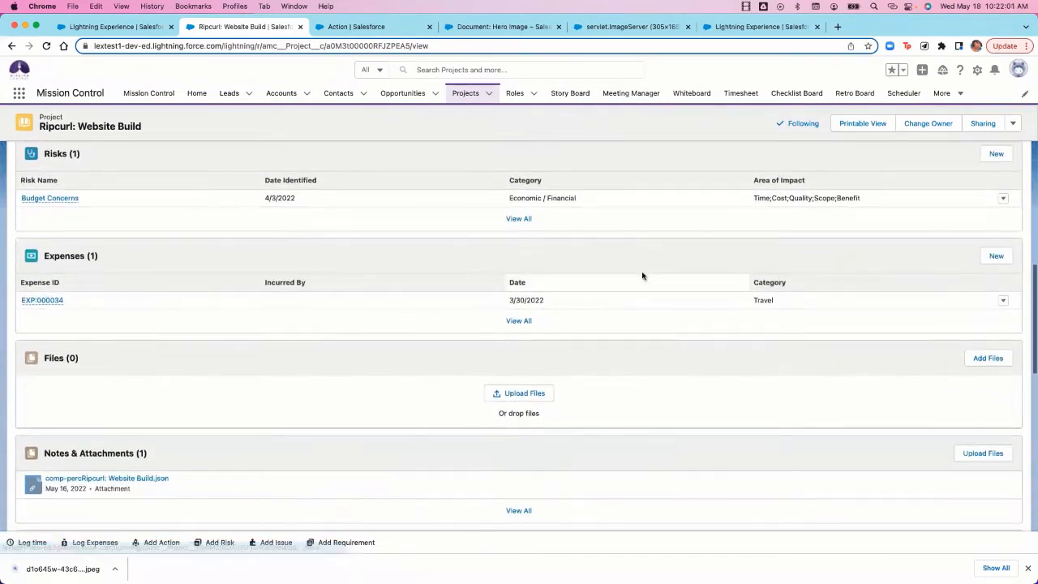
scroll(641, 274, up, 10)
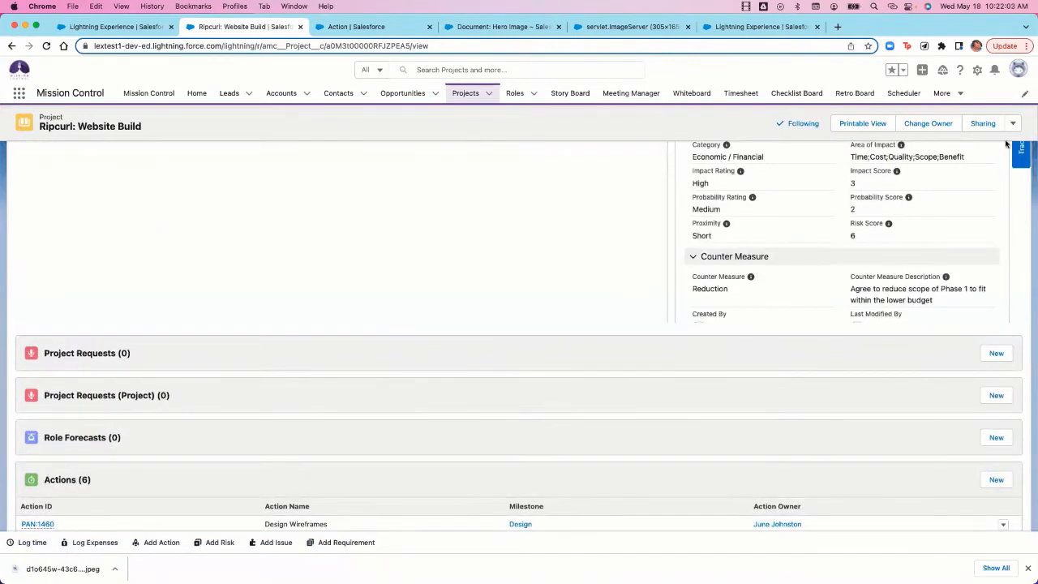
click(1012, 124)
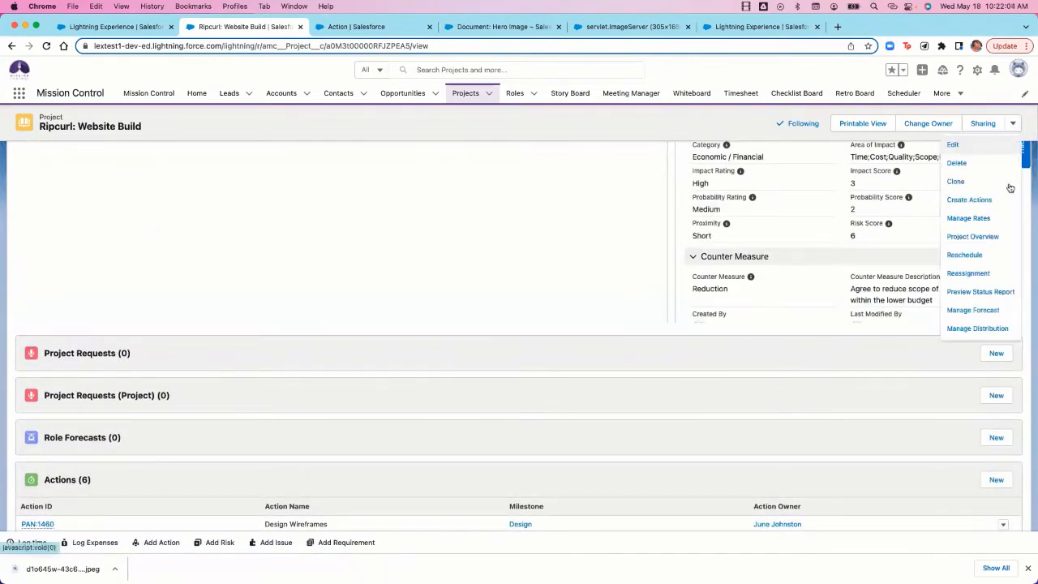
click(991, 294)
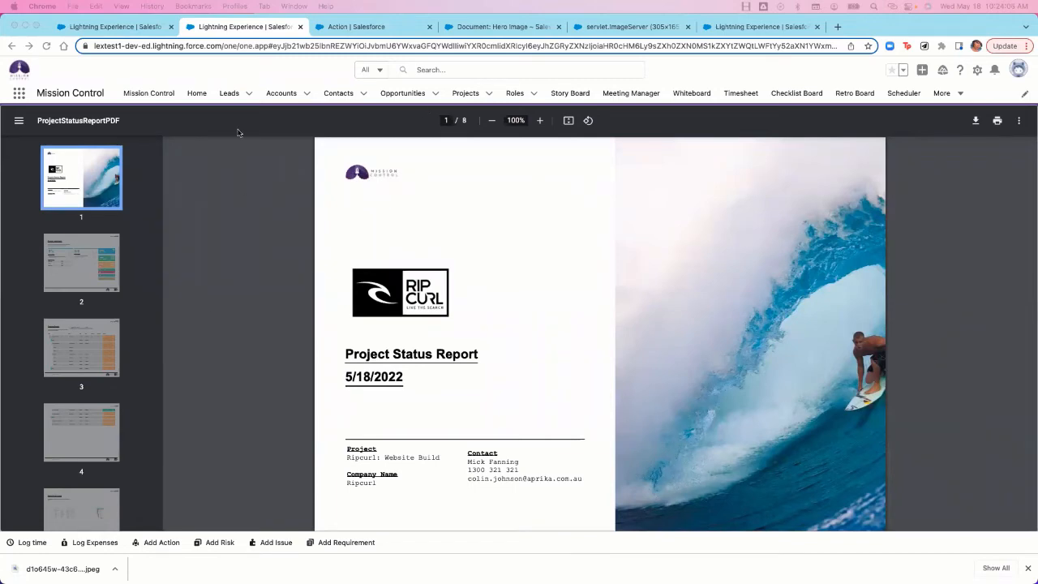
- Review the PMO Dashboard red and green breakpoints in the Custom Settings of the Mission Control Console's Control Pad
click(166, 95)
click(167, 95)
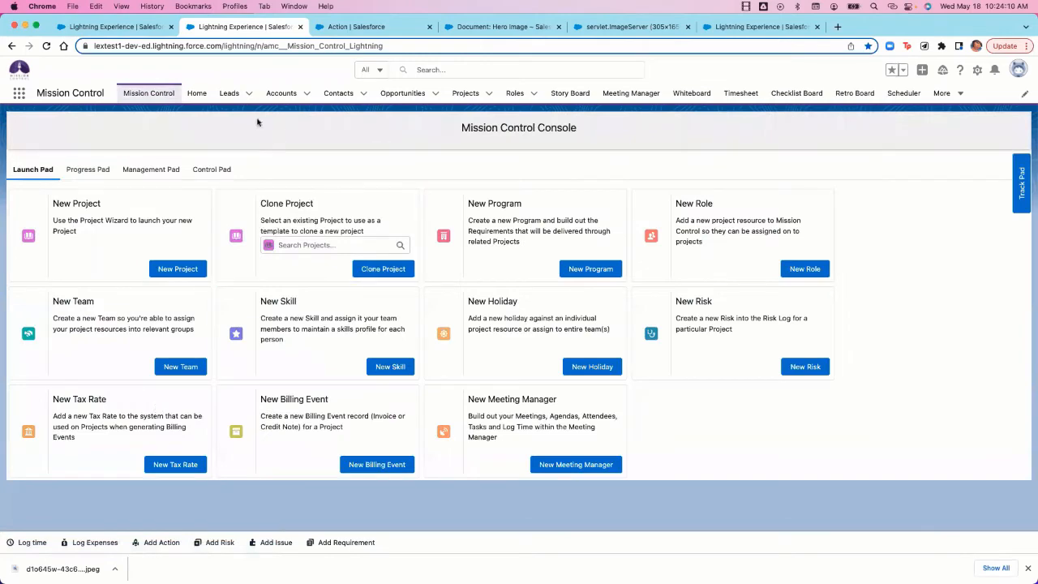
click(224, 174)
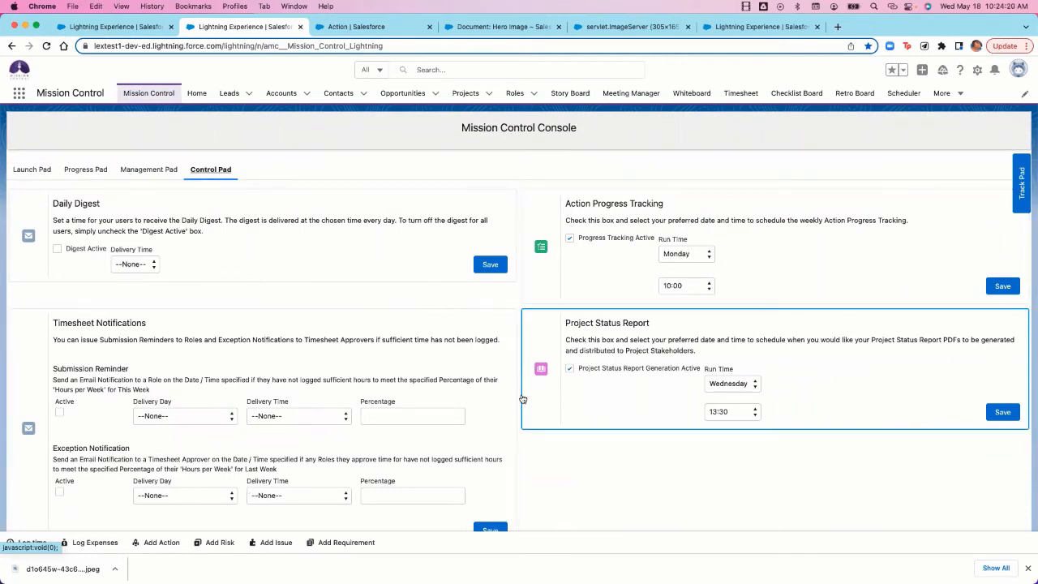
scroll(323, 464, down, 5)
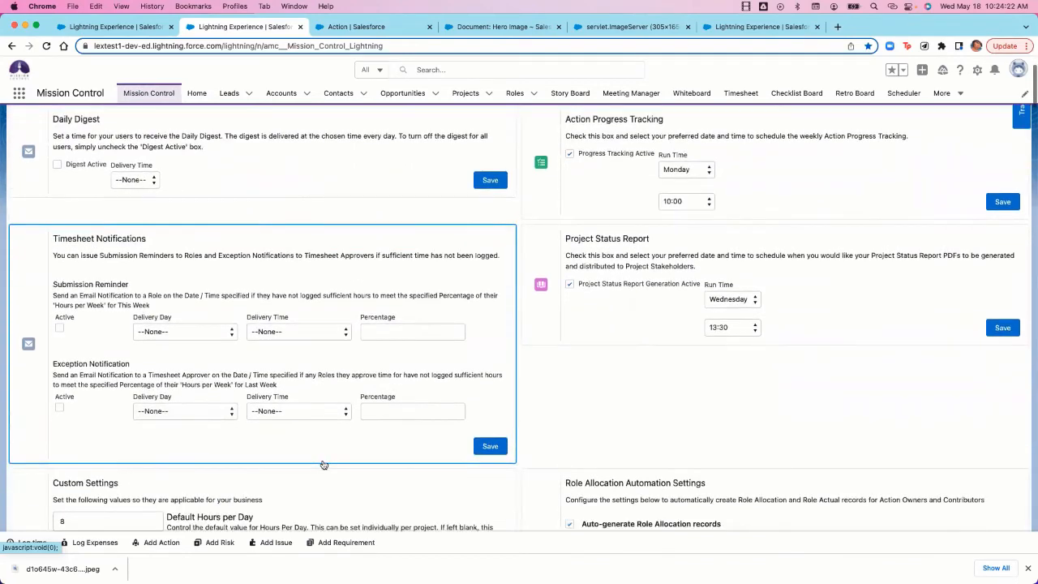
scroll(324, 464, down, 2)
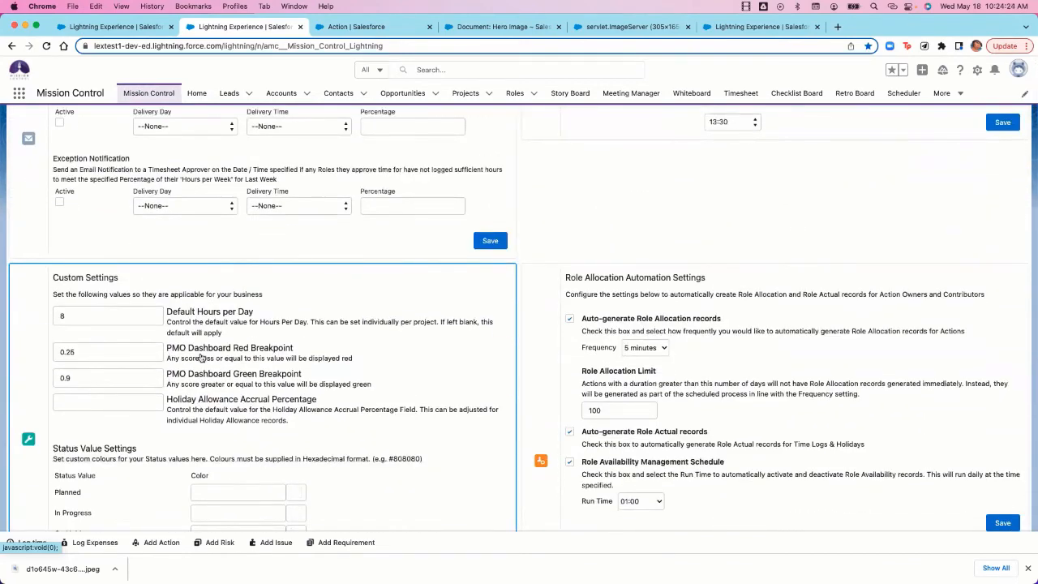
click(76, 351)
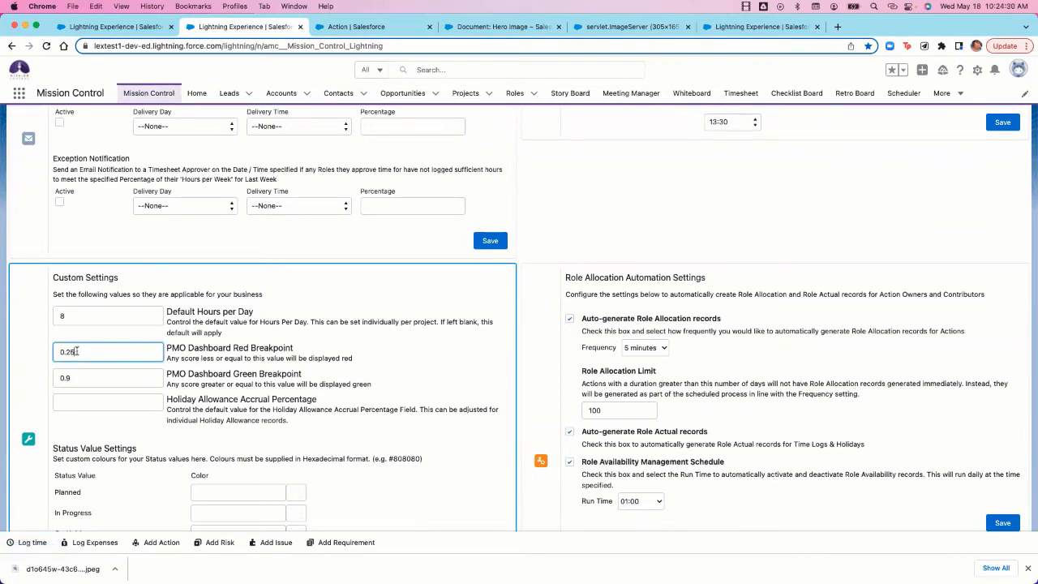
scroll(104, 368, down, 2)
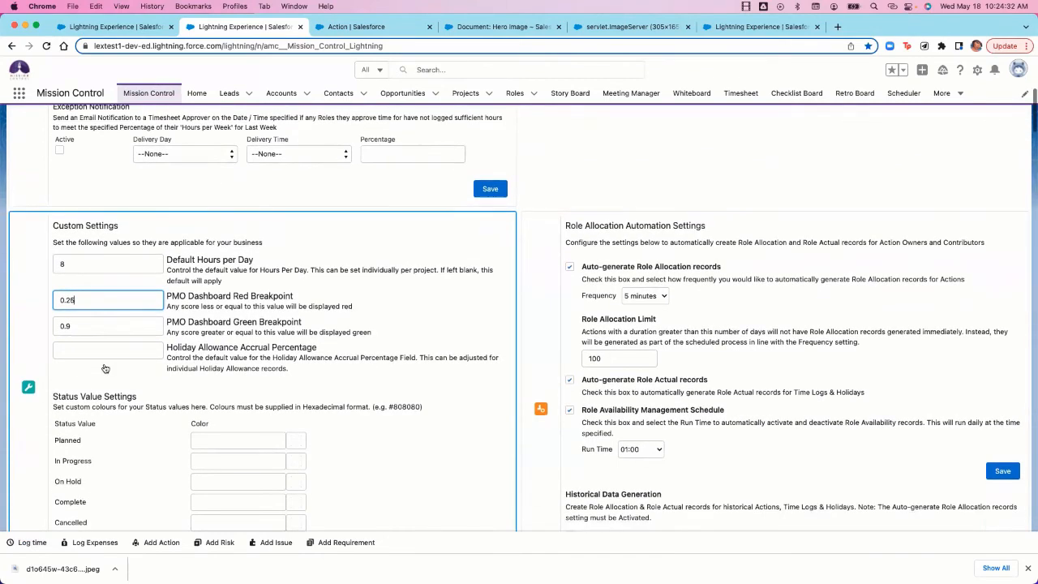
scroll(105, 368, up, 10)
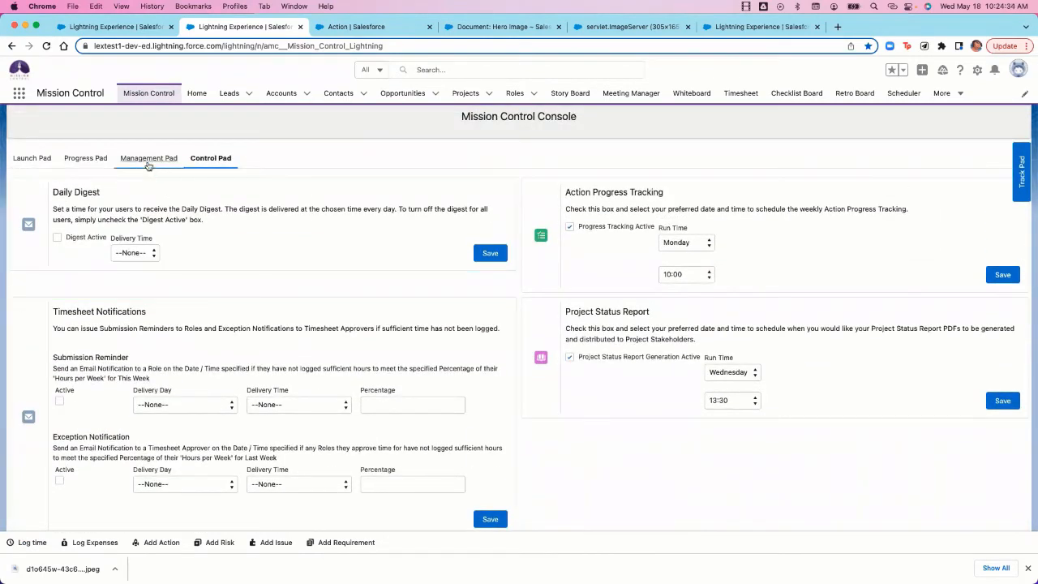
- Open the PMO Dashboard from the console's Management Pad
click(148, 160)
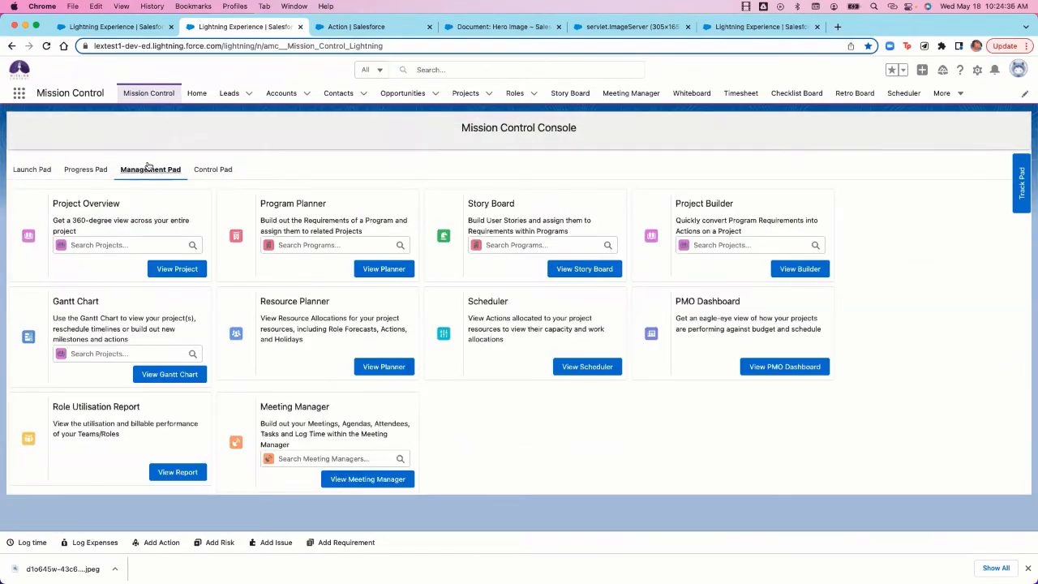
click(103, 169)
click(150, 170)
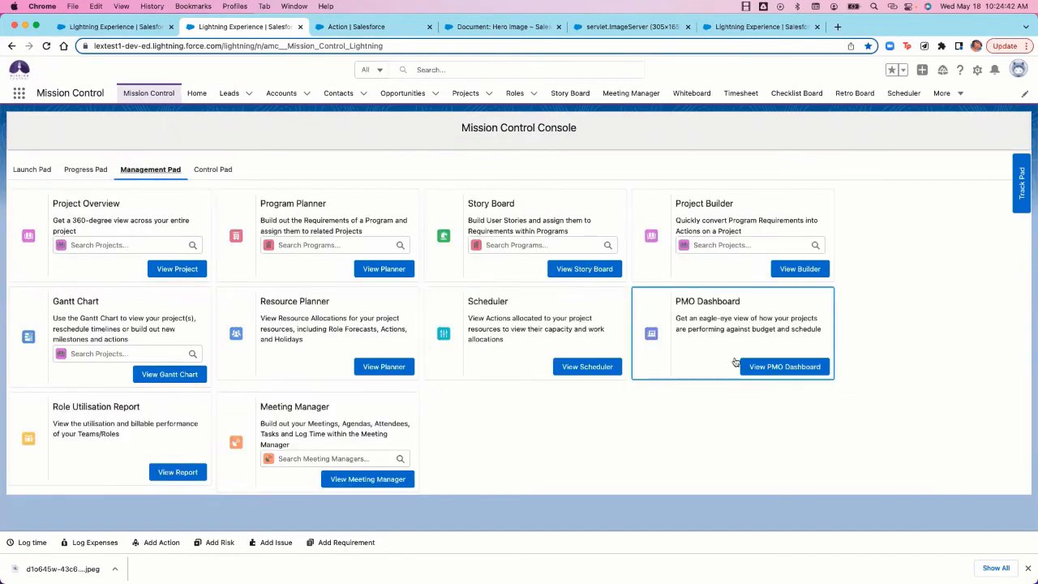
click(774, 366)
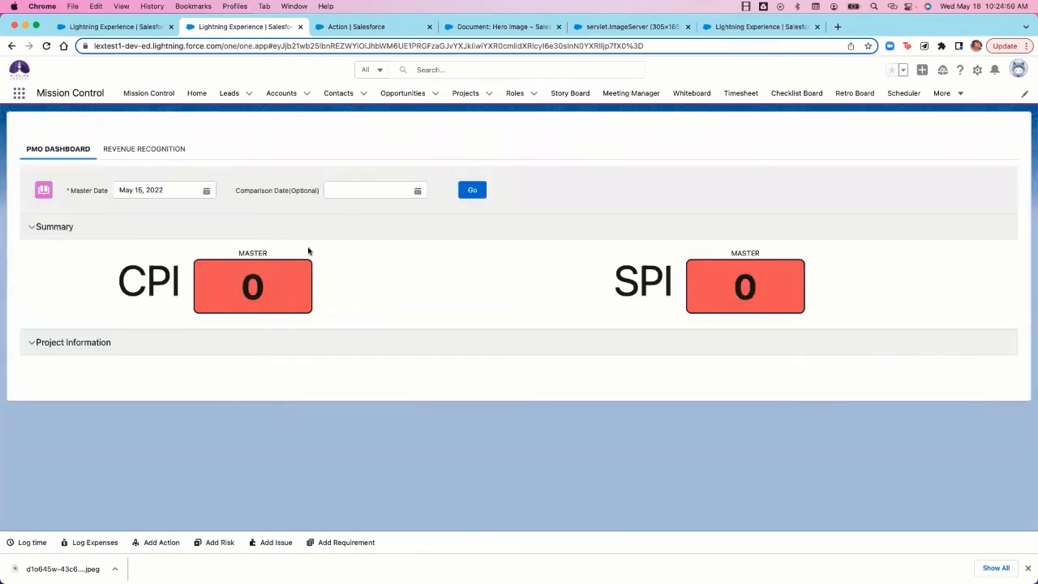
- Set the PMO Dashboard's comparison date to Dec 31, 2021 and run the dashboard
click(418, 190)
click(334, 208)
click(334, 208)
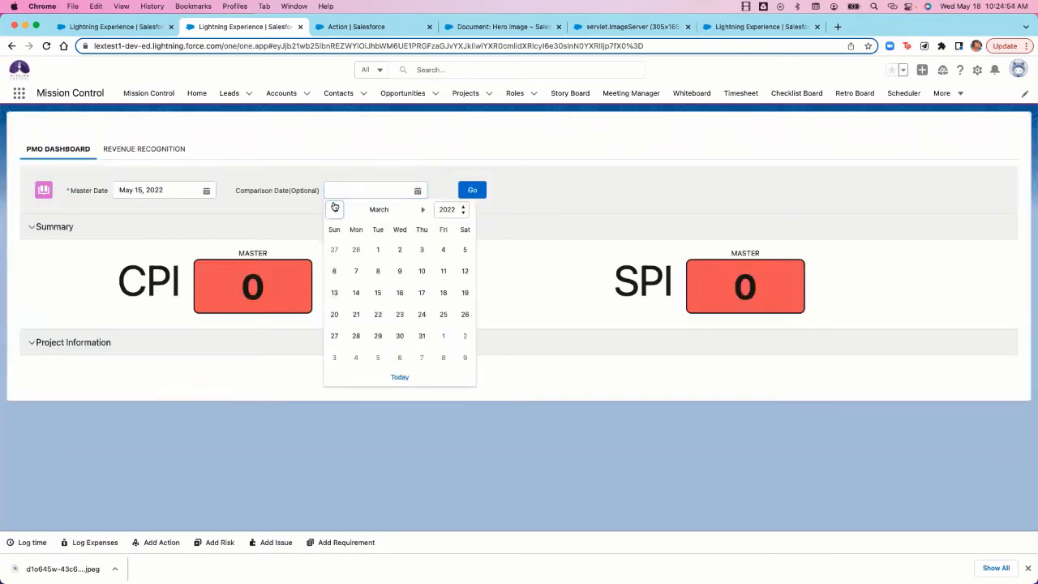
click(334, 209)
click(334, 209)
click(444, 250)
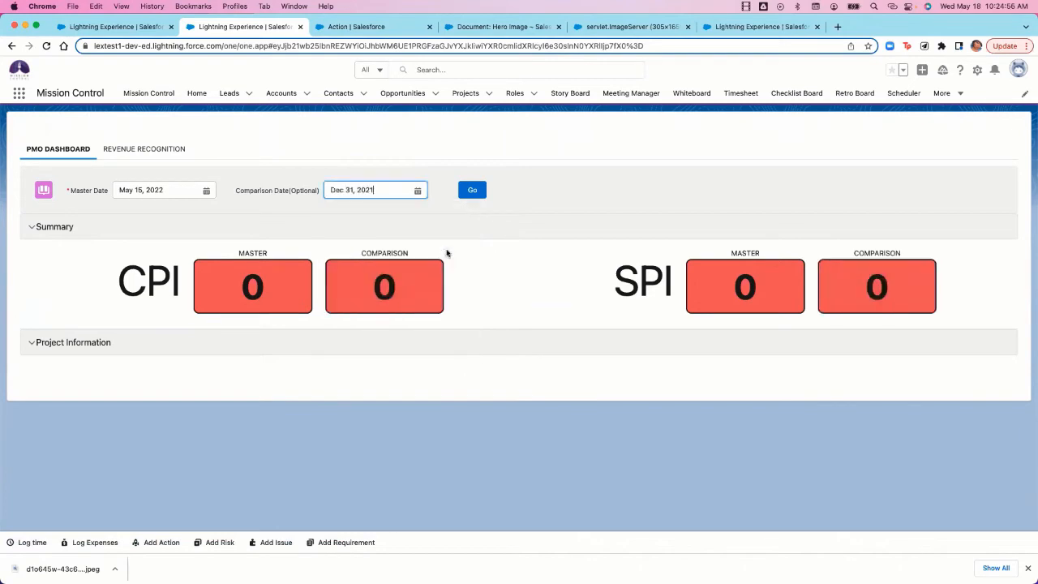
click(472, 195)
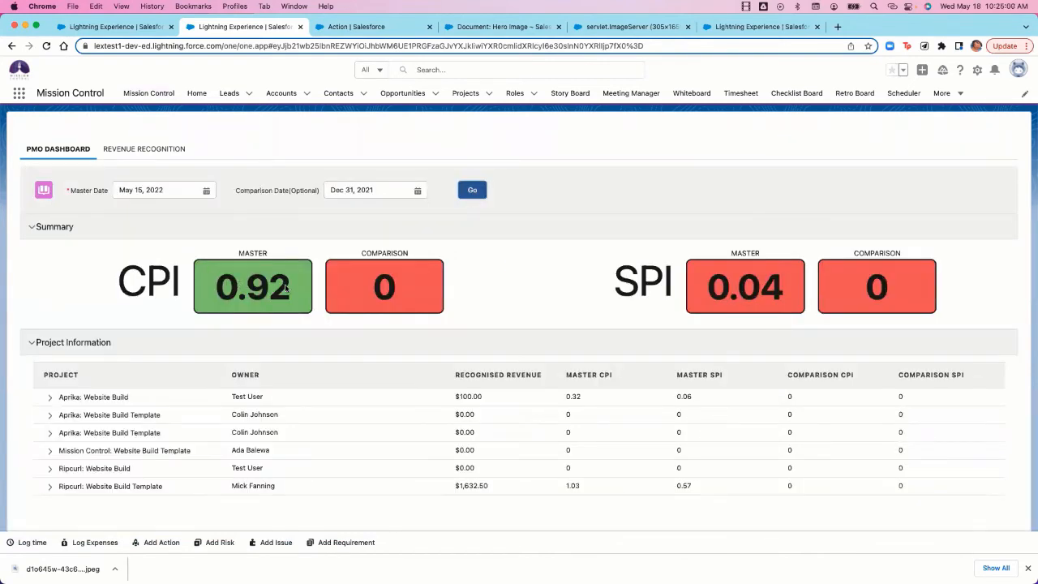
- Examine the master CPI scores and expand the Ripcurl: Website Build Template project to show its milestone breakdown
drag(300, 299, 217, 298)
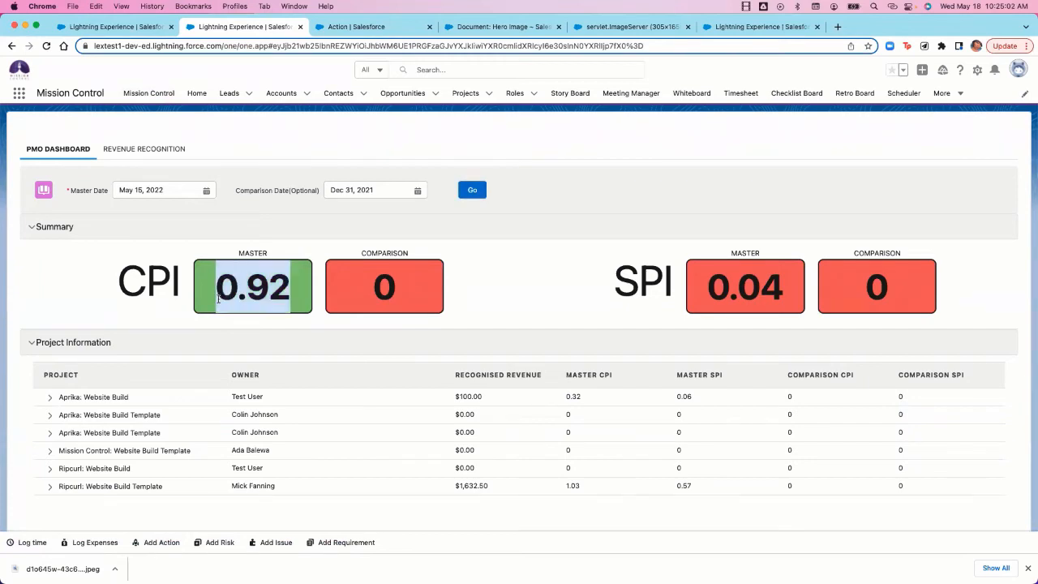
click(177, 322)
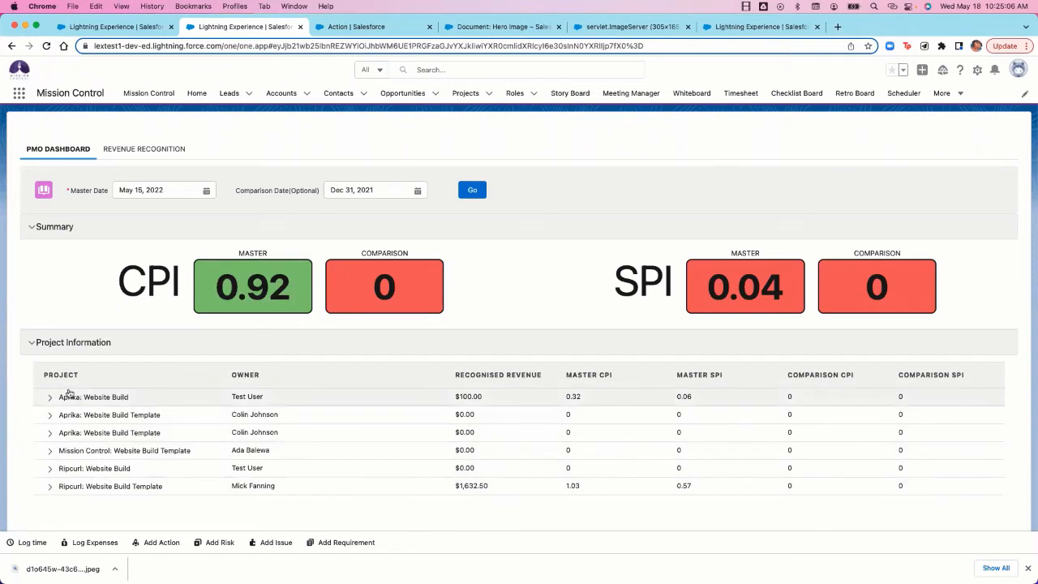
scroll(267, 487, down, 1)
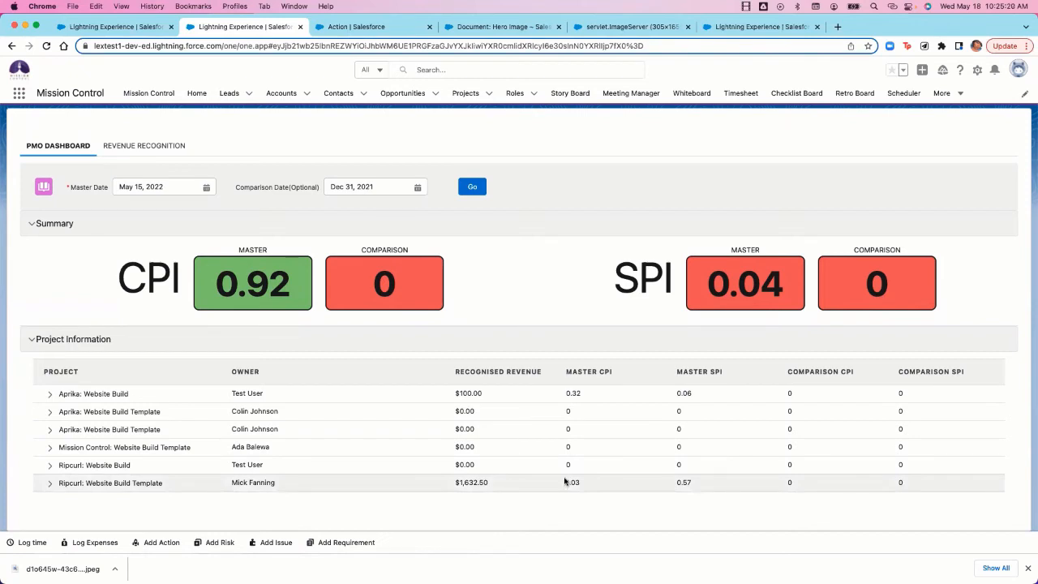
drag(582, 487, 557, 486)
click(50, 483)
scroll(166, 481, down, 1)
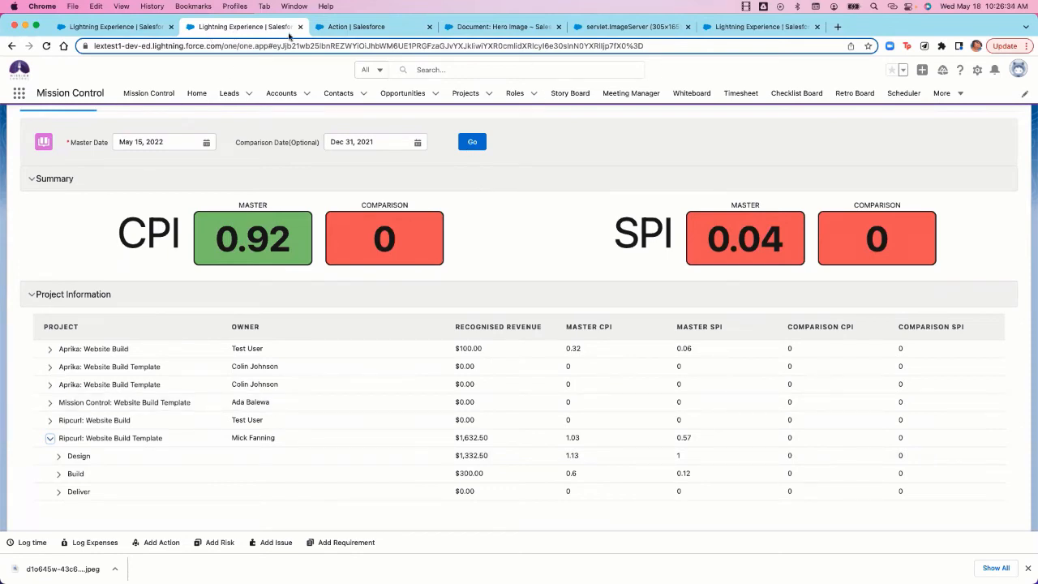
- Switch to Salesforce Setup, filter the Object Manager for "pro" and open the Project object
click(372, 26)
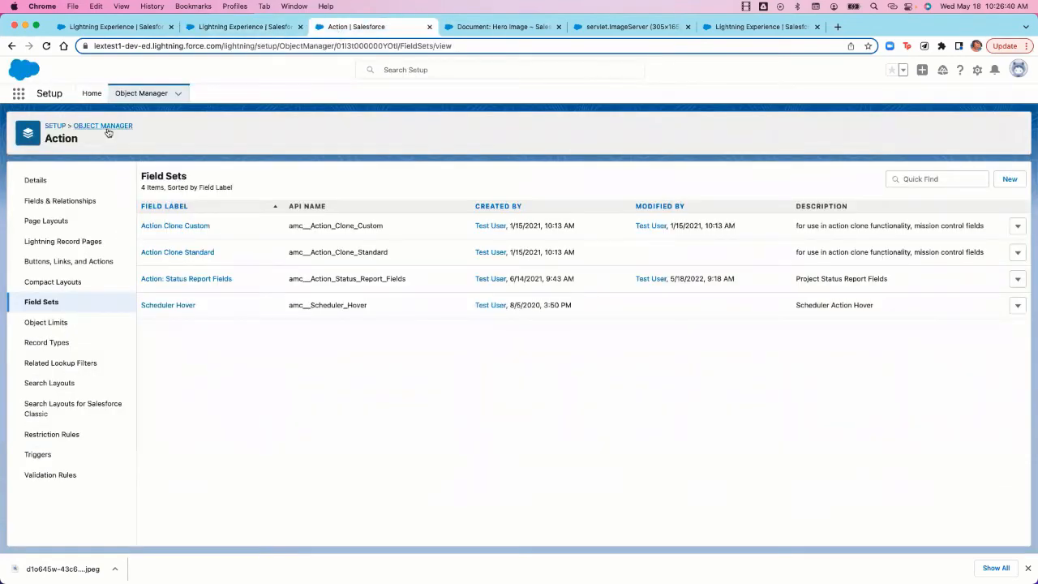
click(106, 126)
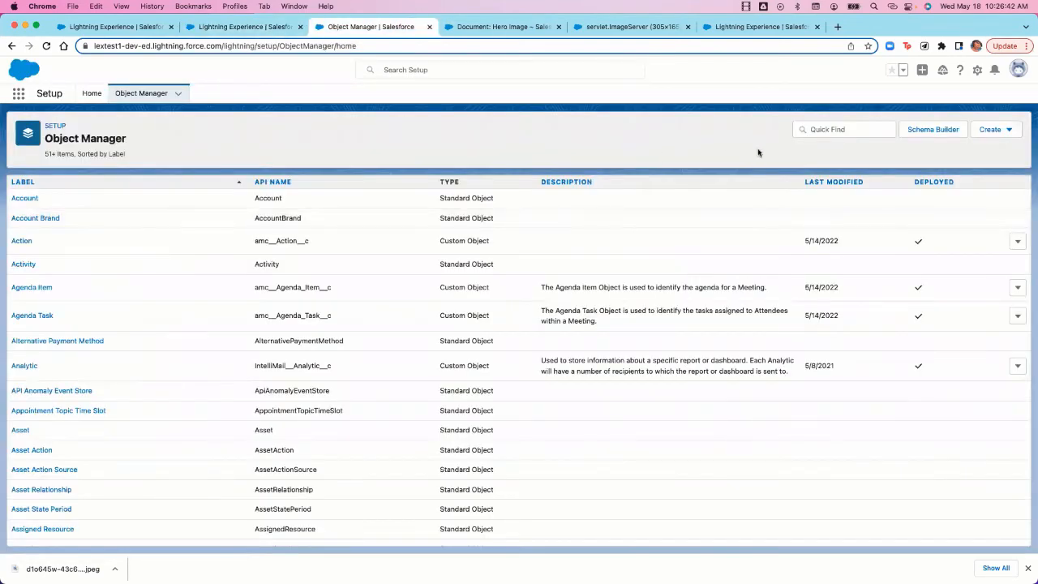
click(828, 130)
text(pro)
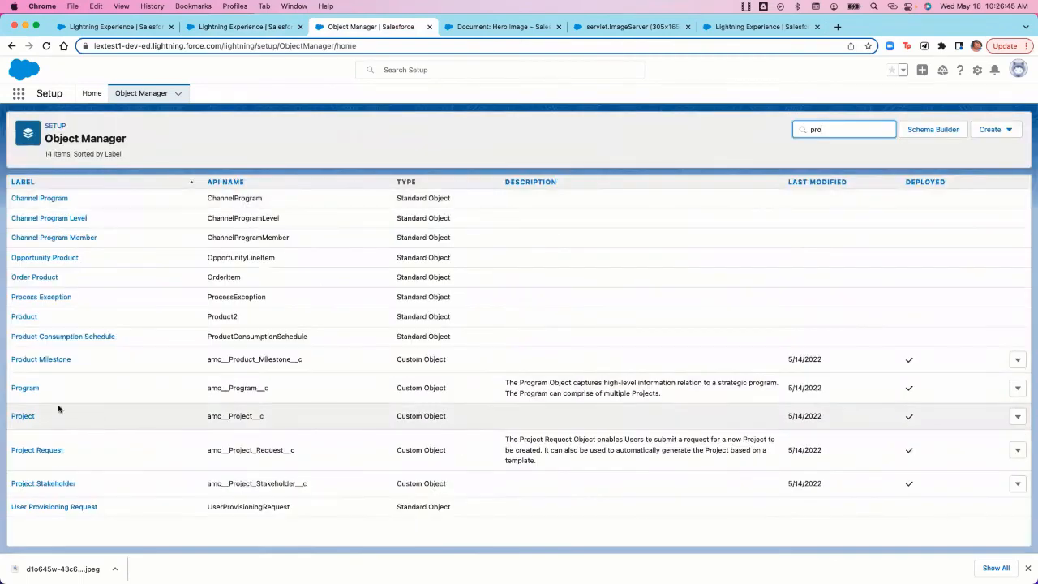
click(17, 416)
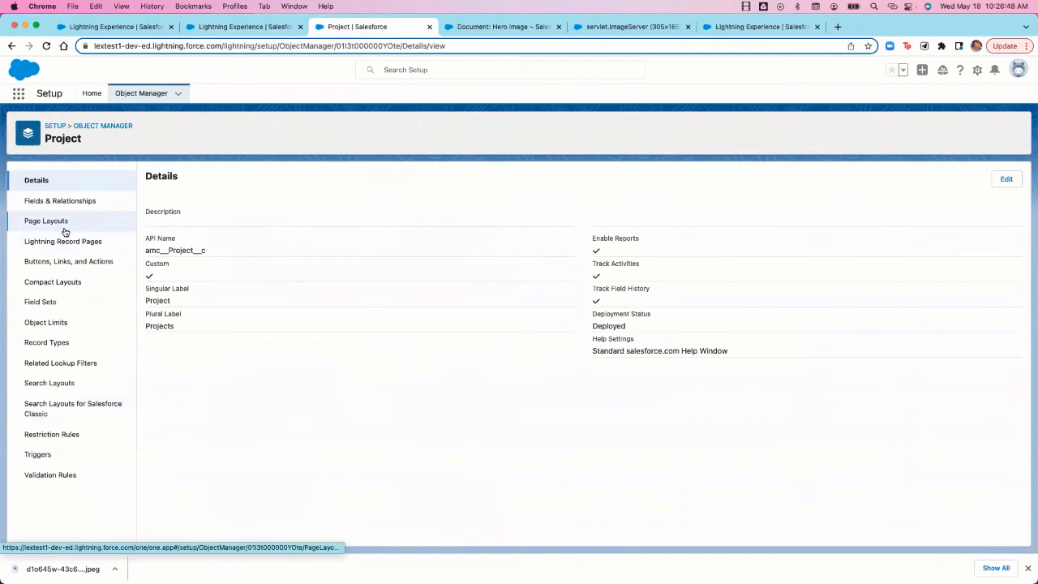
- Inspect the Project: Status Report Detail Fields field set and compare it with the custom columns in the status report's progress table
click(44, 303)
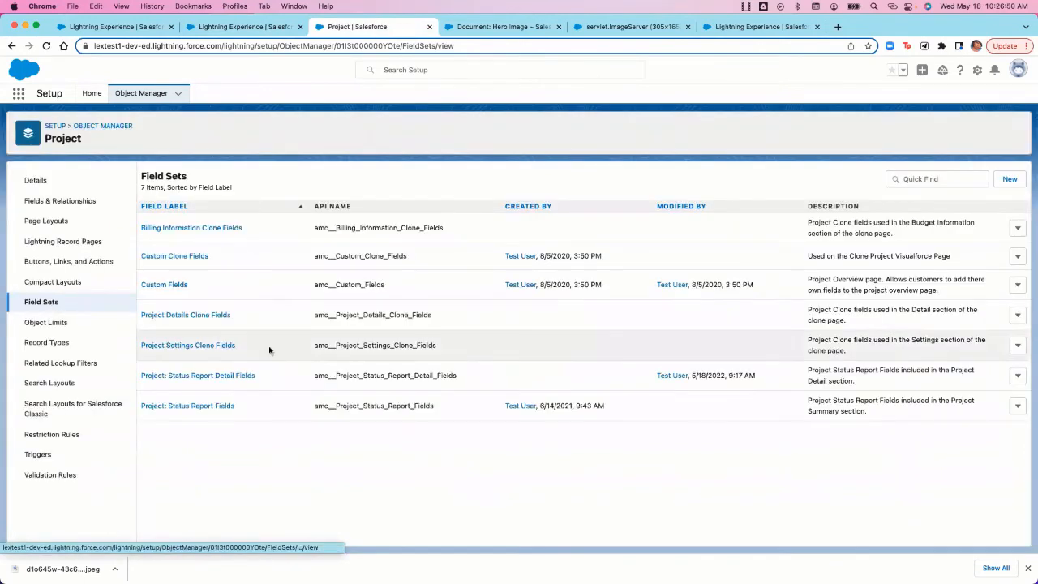
click(202, 377)
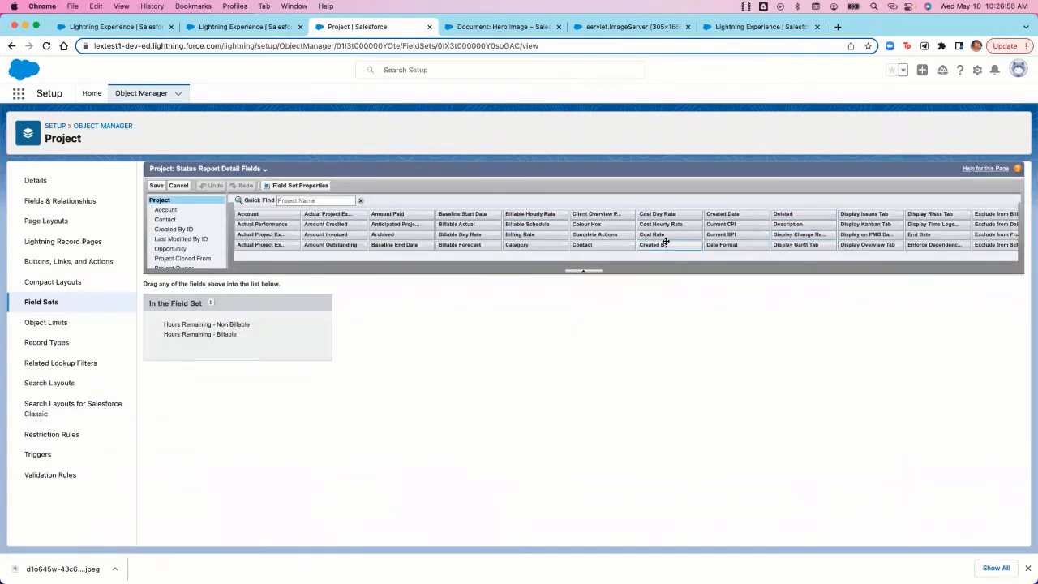
scroll(664, 239, right, 3)
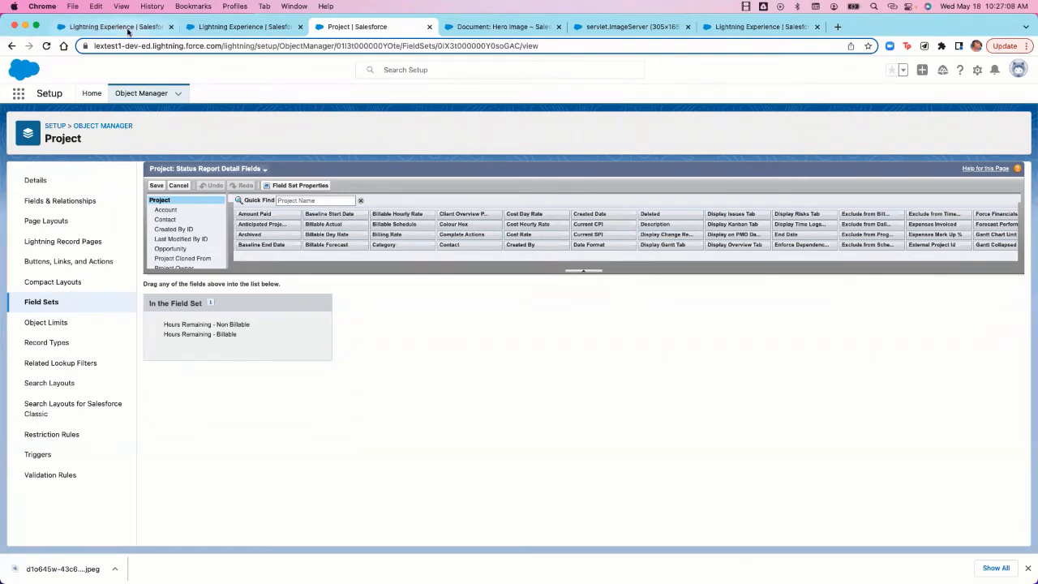
click(106, 27)
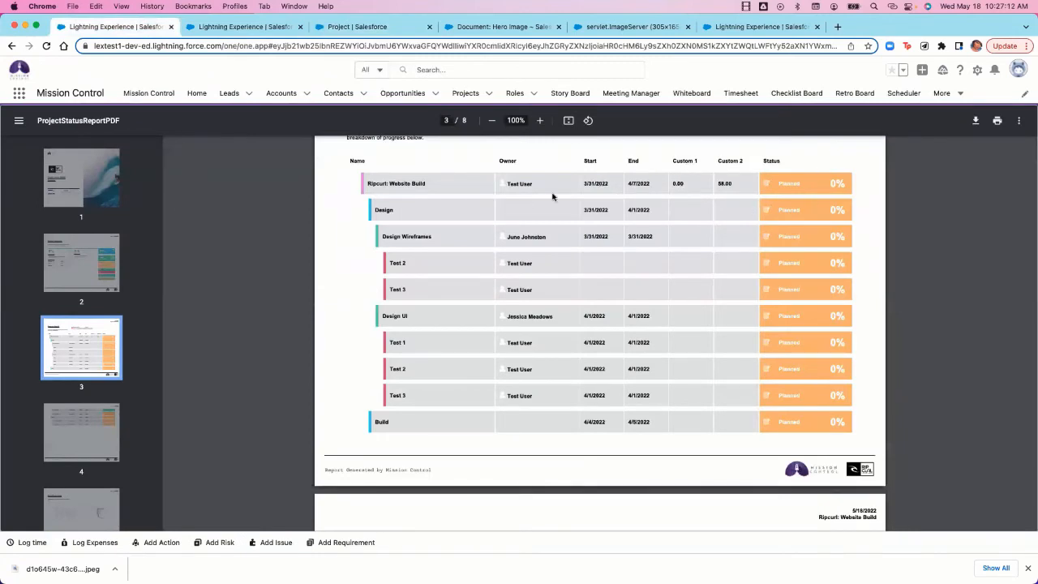
click(399, 28)
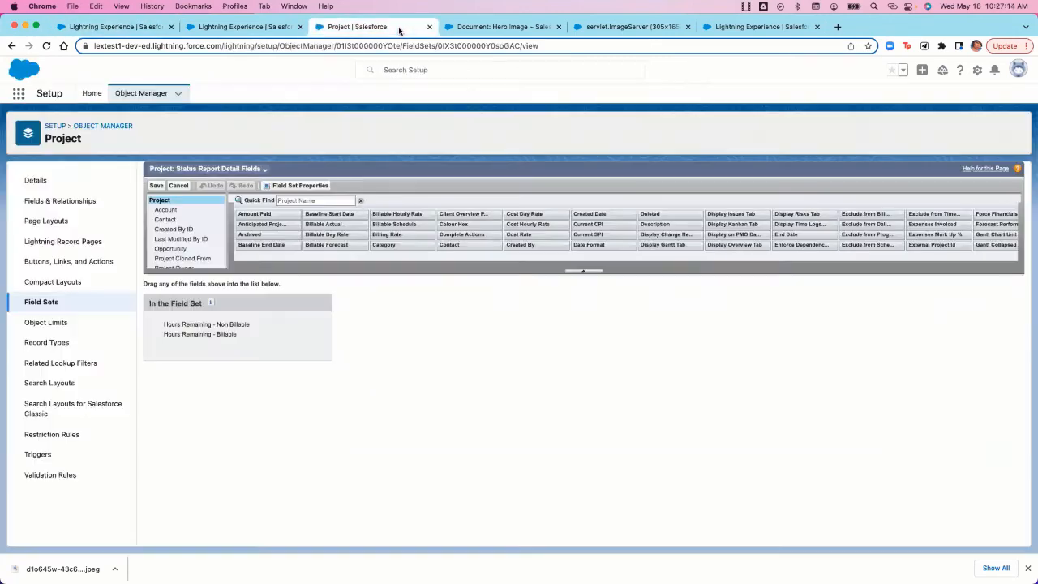
- Inspect the Project: Status Report Fields field set and return to the status report preview
click(60, 301)
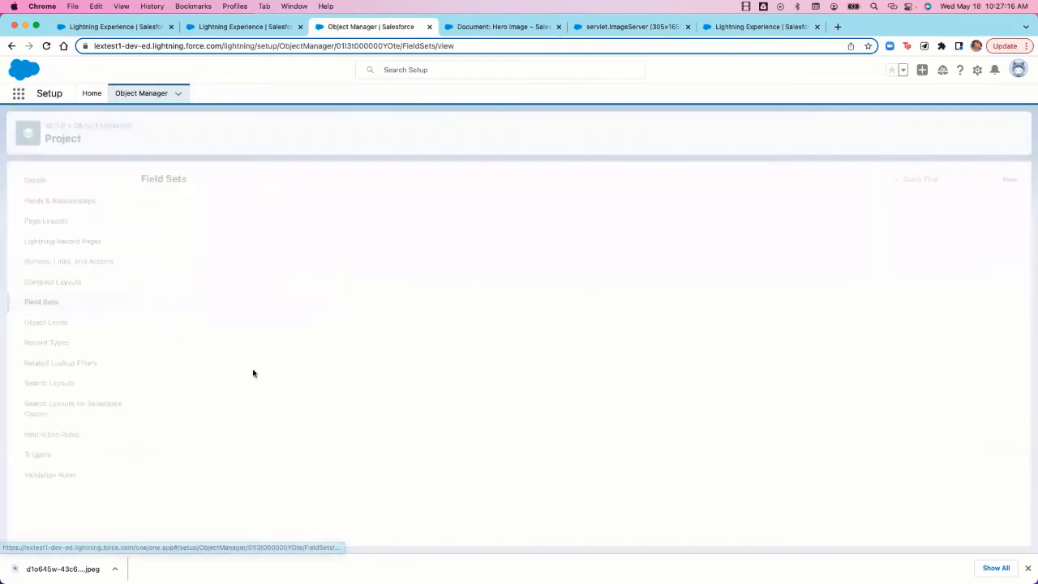
click(203, 406)
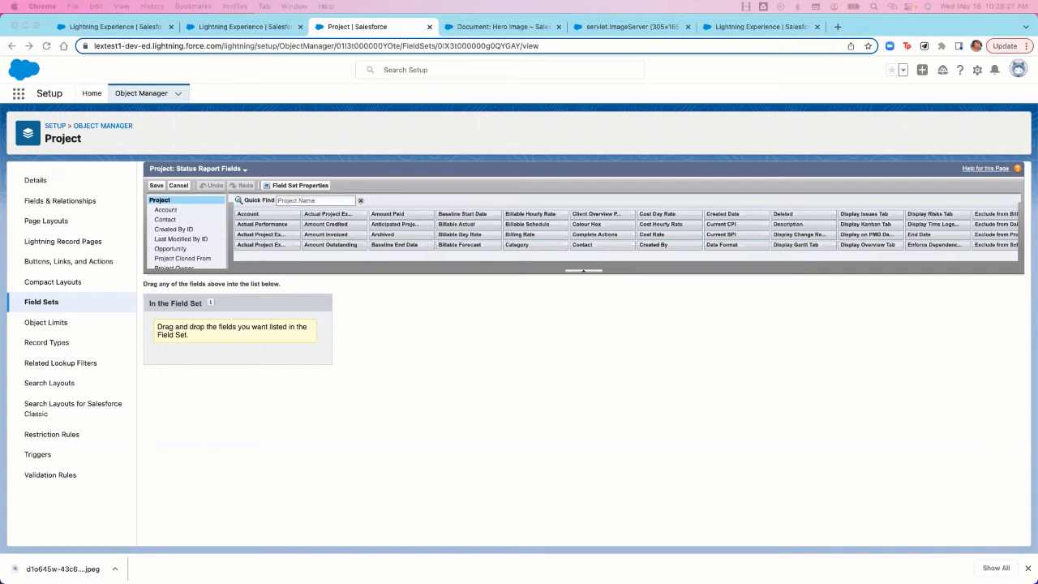
click(123, 34)
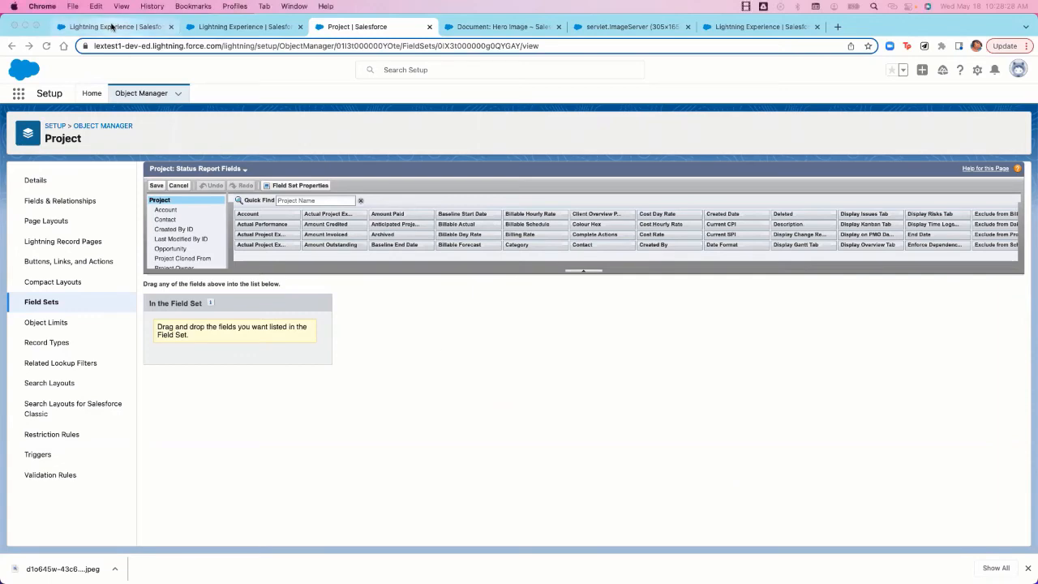
- Review the Project Summary page of the Ripcurl: Website Build status report preview
scroll(424, 267, up, 10)
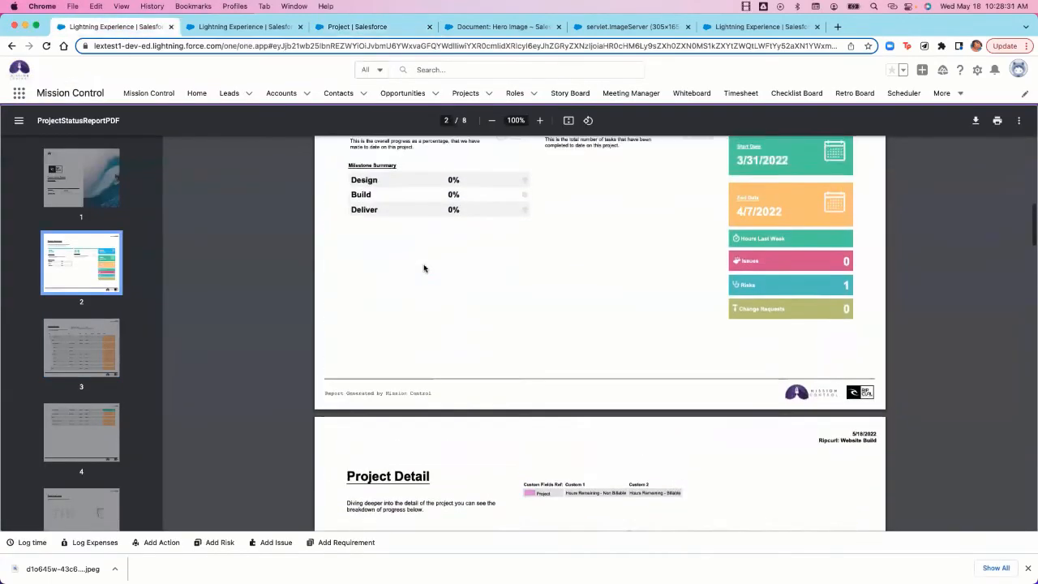
scroll(424, 267, up, 2)
scroll(424, 269, down, 2)
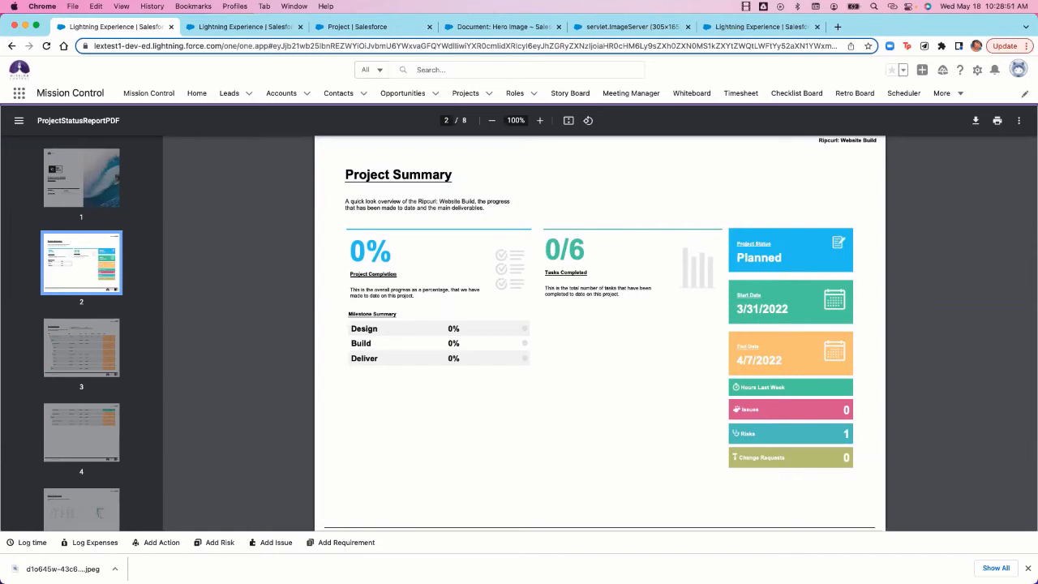
- Open the Ripcurl: Website Build project and expand the Design milestone in its Milestones, Actions & Checklists overview
click(239, 29)
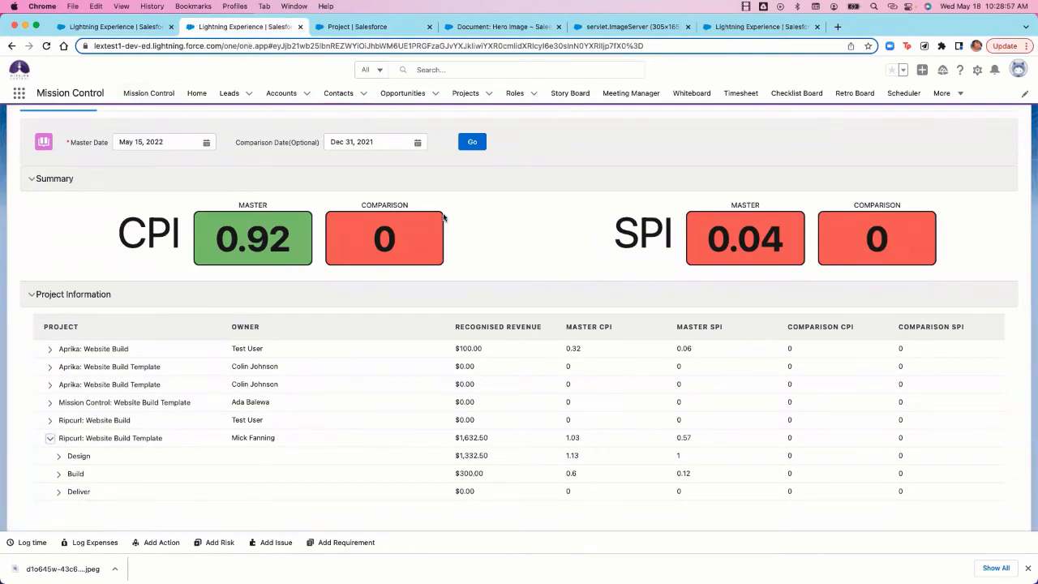
click(465, 93)
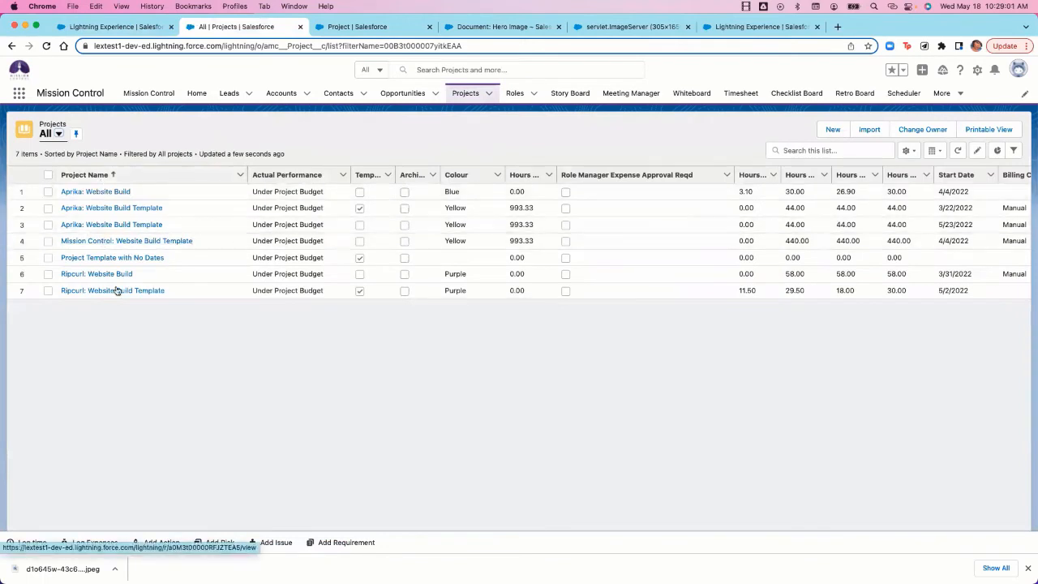
click(106, 275)
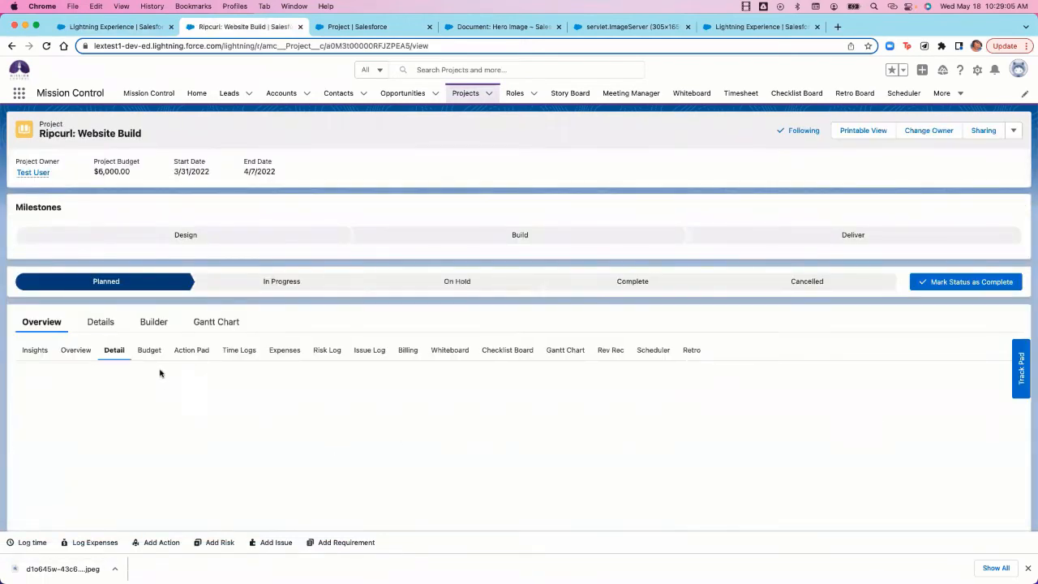
click(76, 351)
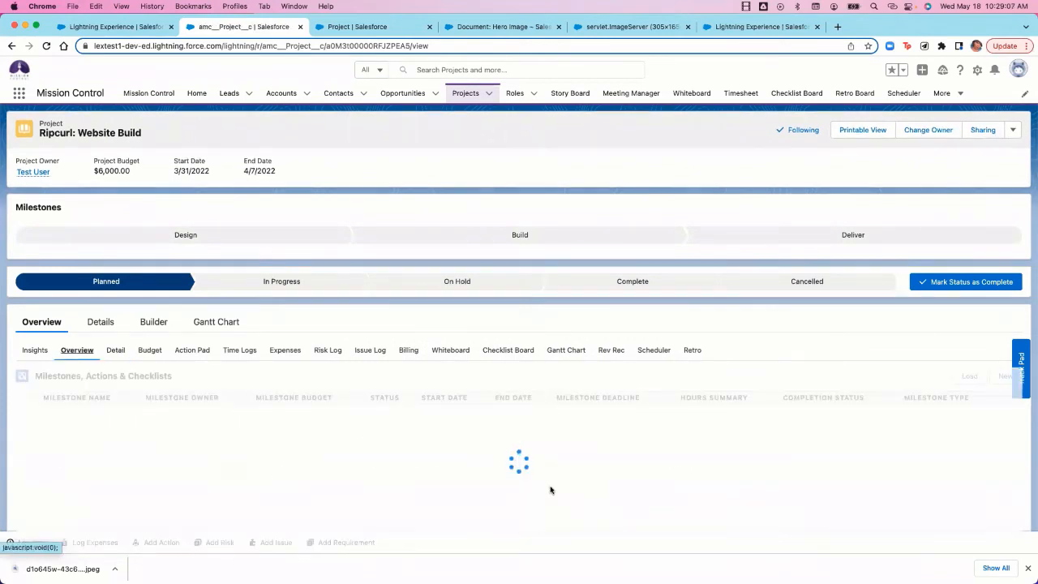
scroll(551, 491, down, 1)
scroll(492, 397, down, 2)
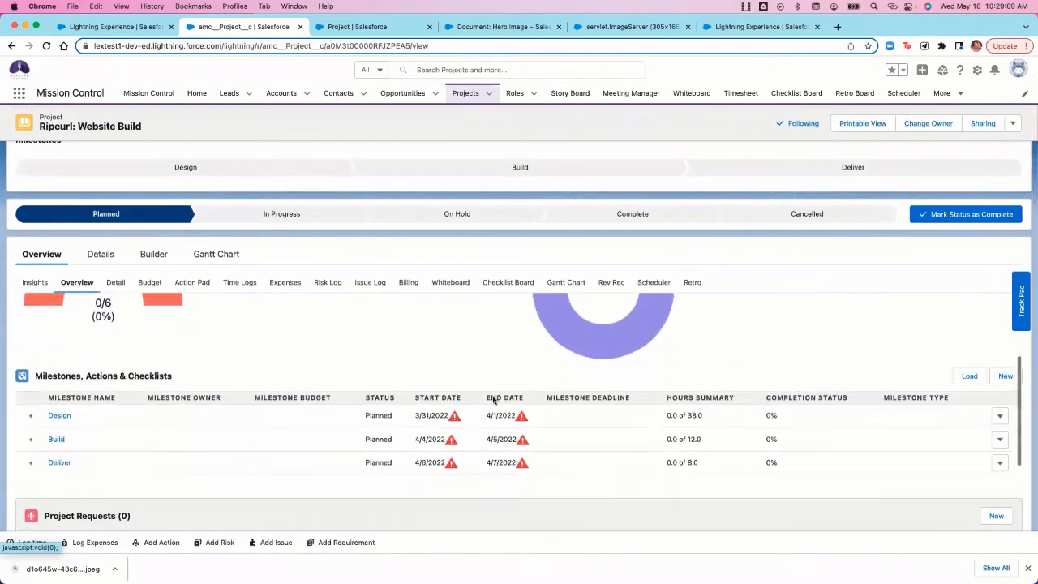
click(30, 407)
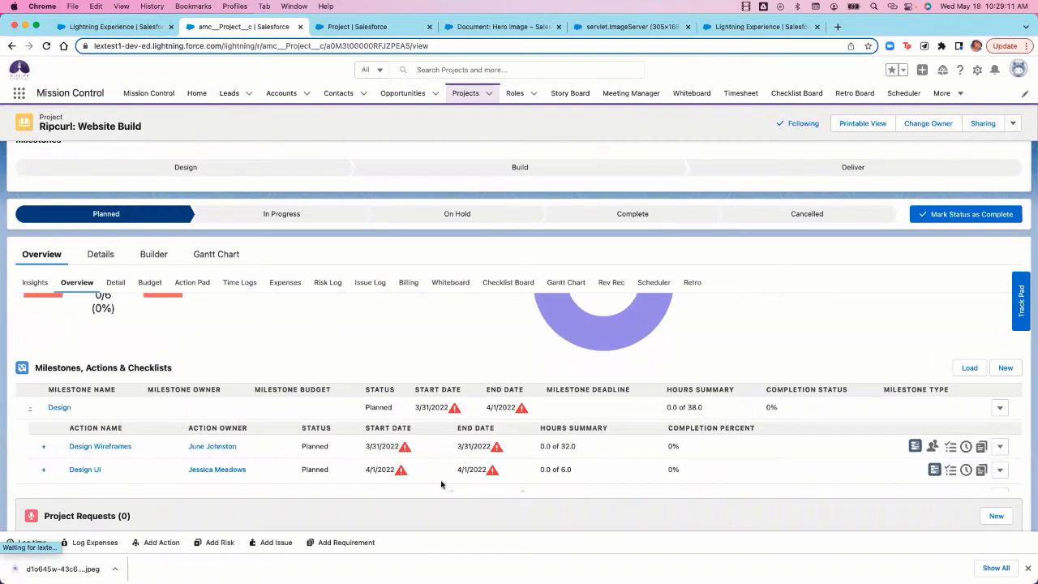
scroll(737, 441, down, 1)
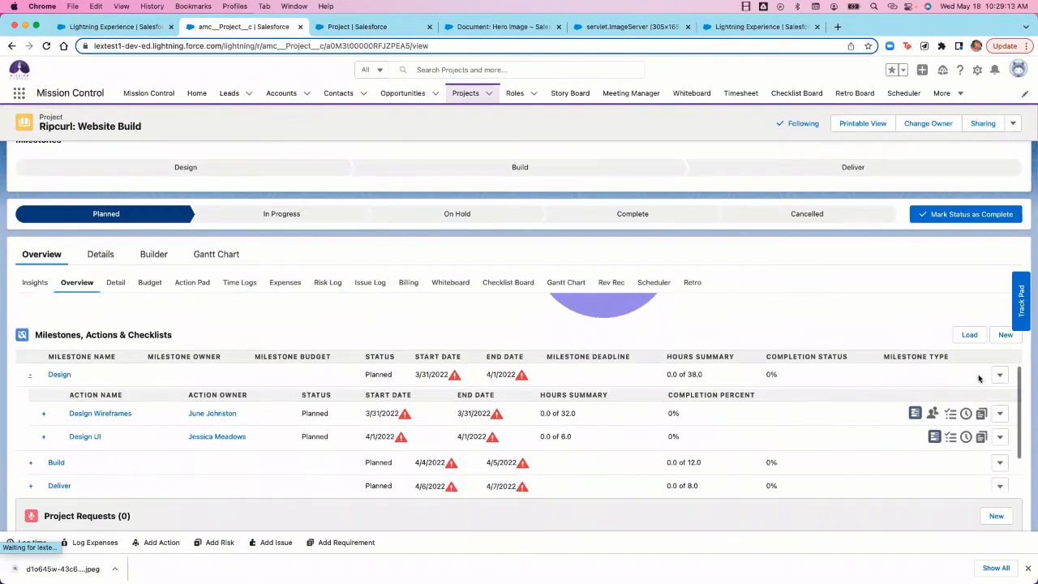
- Edit the Design Wireframes action and enable Exclude from Status Report in its Action Settings
click(1002, 414)
click(894, 433)
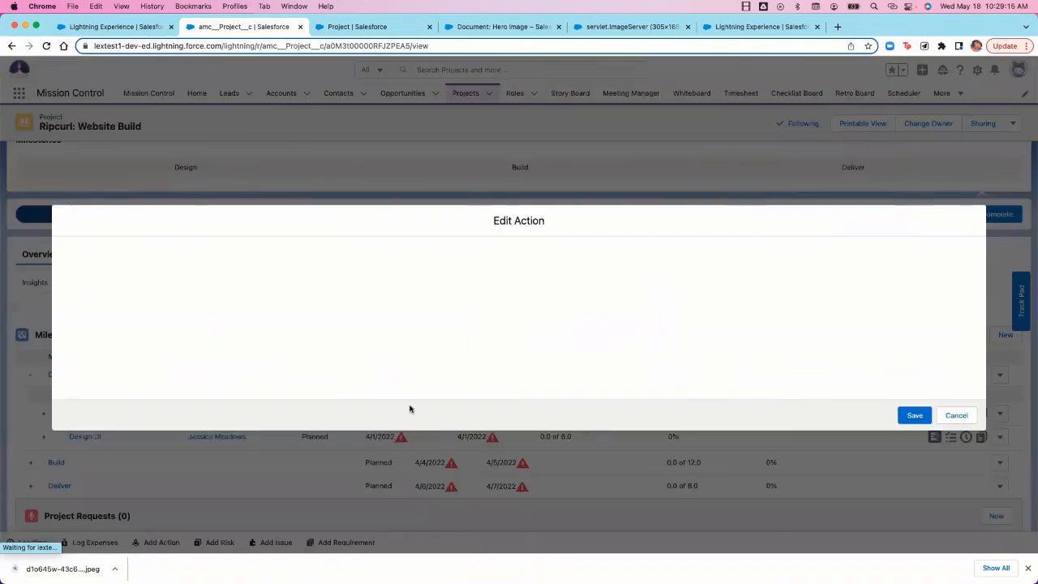
scroll(157, 384, down, 5)
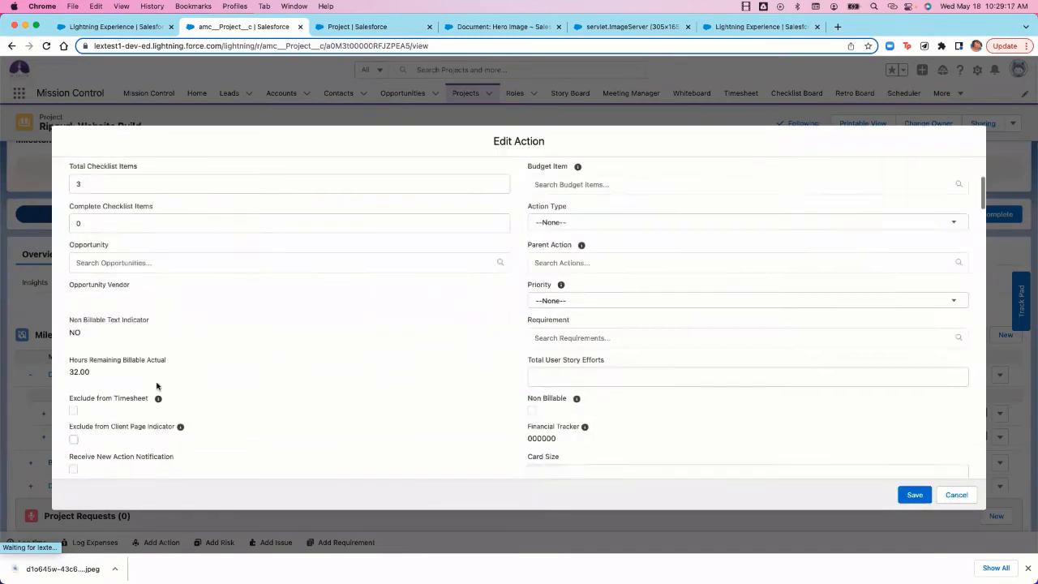
scroll(73, 408, down, 4)
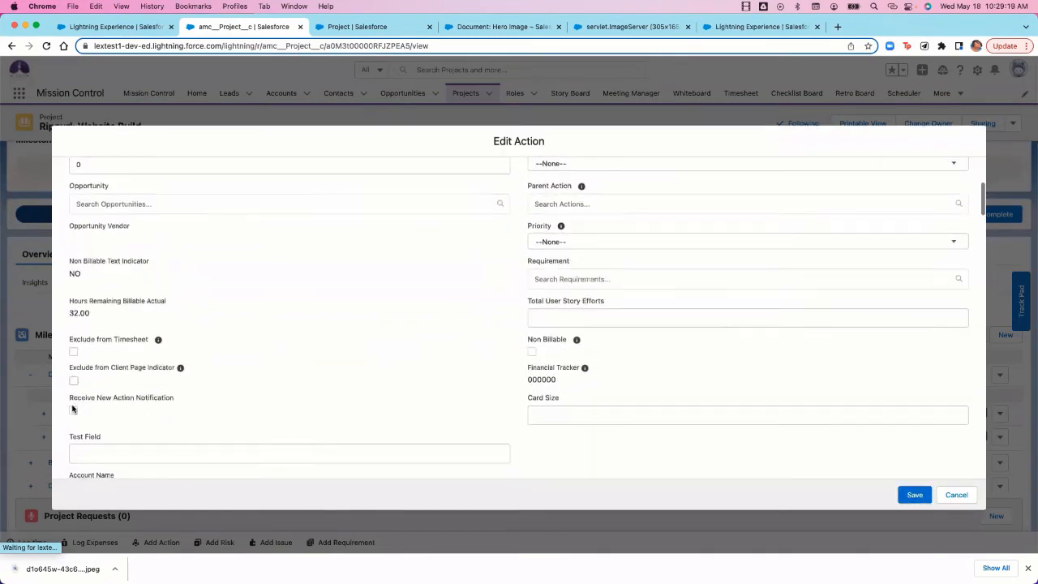
scroll(72, 407, down, 4)
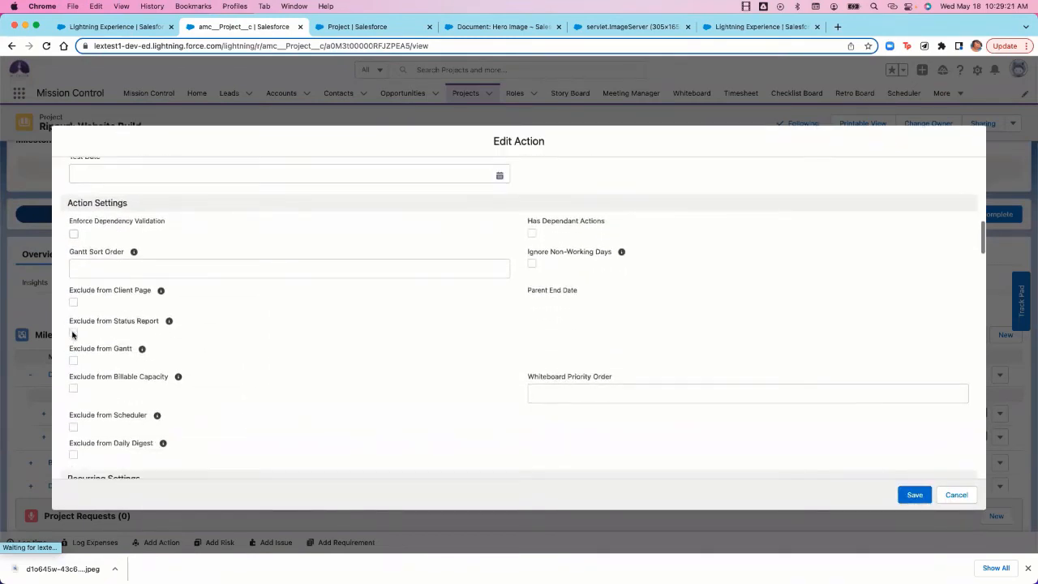
click(73, 333)
- Switch to Salesforce Setup and open the Action object's Fields & Relationships
click(395, 29)
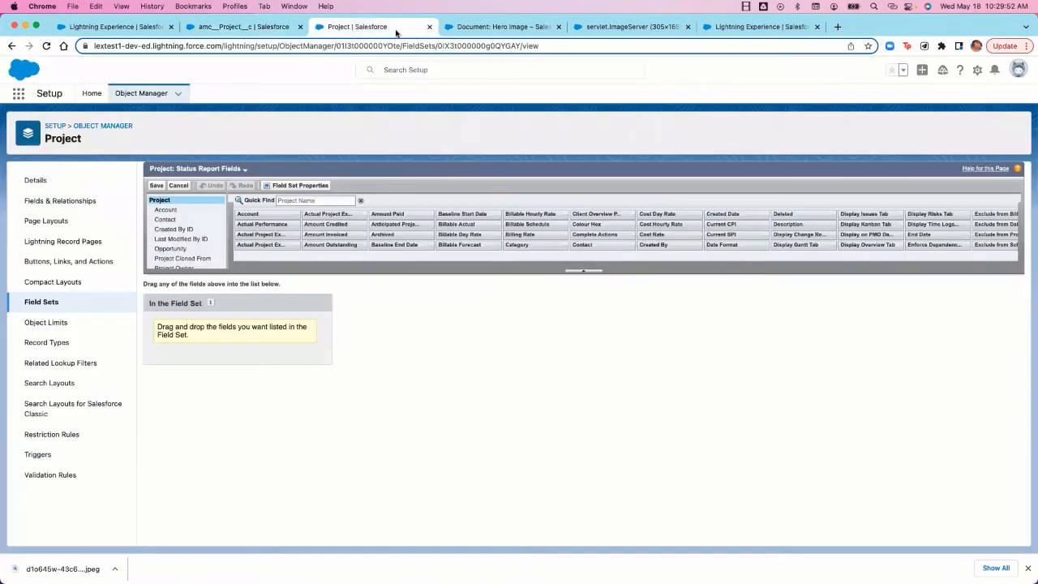
click(120, 127)
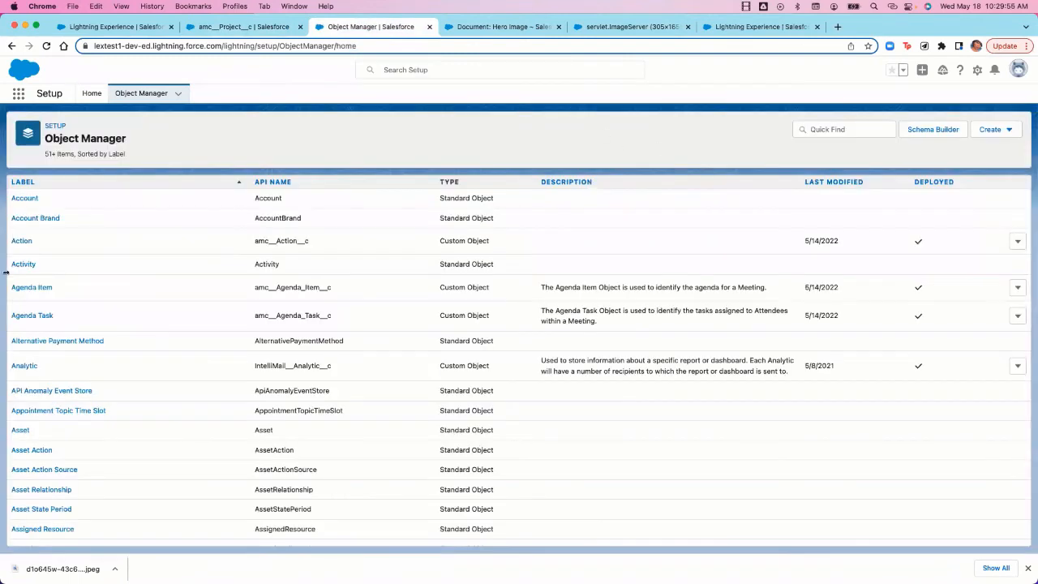
click(24, 241)
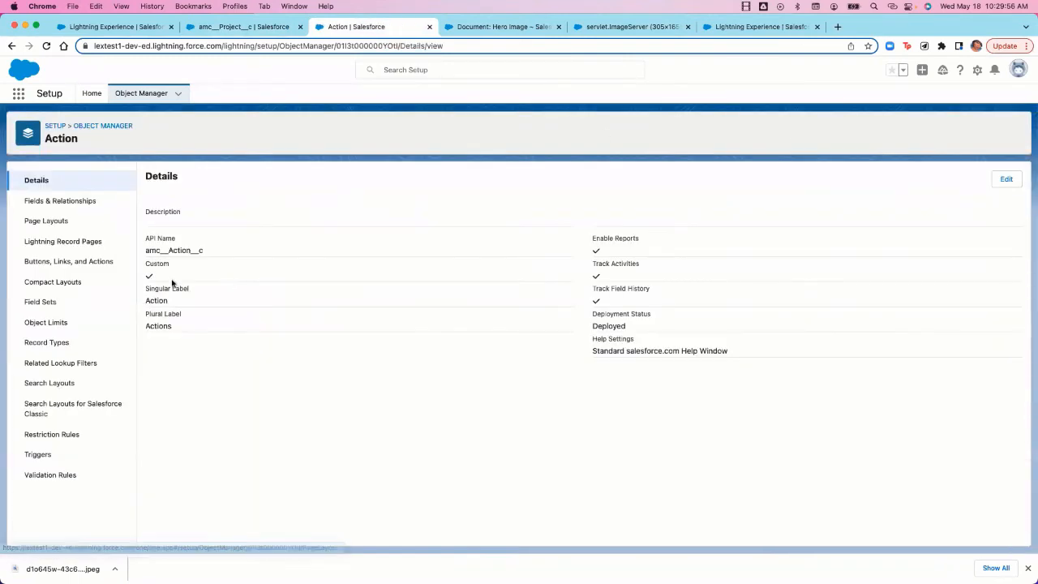
click(95, 202)
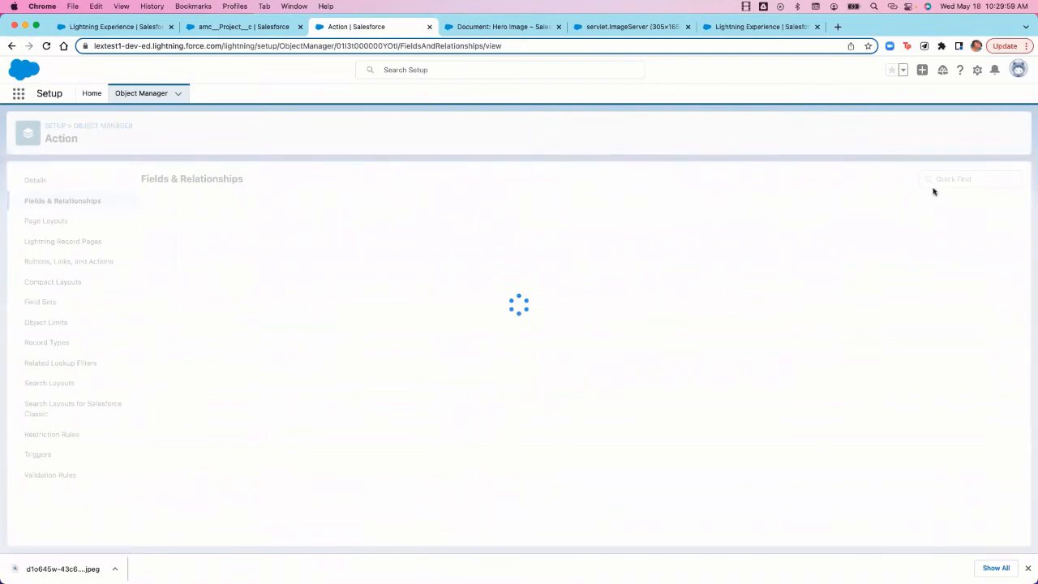
- Filter the Action fields for "excl" and inspect the default value of the Exclude from Status Report field
click(750, 176)
text(excl)
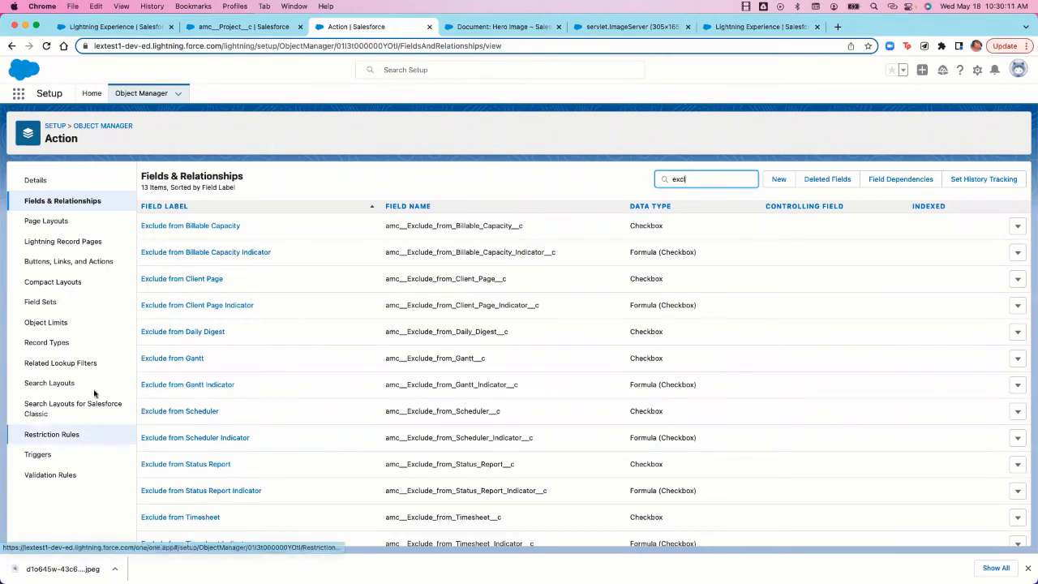
click(203, 467)
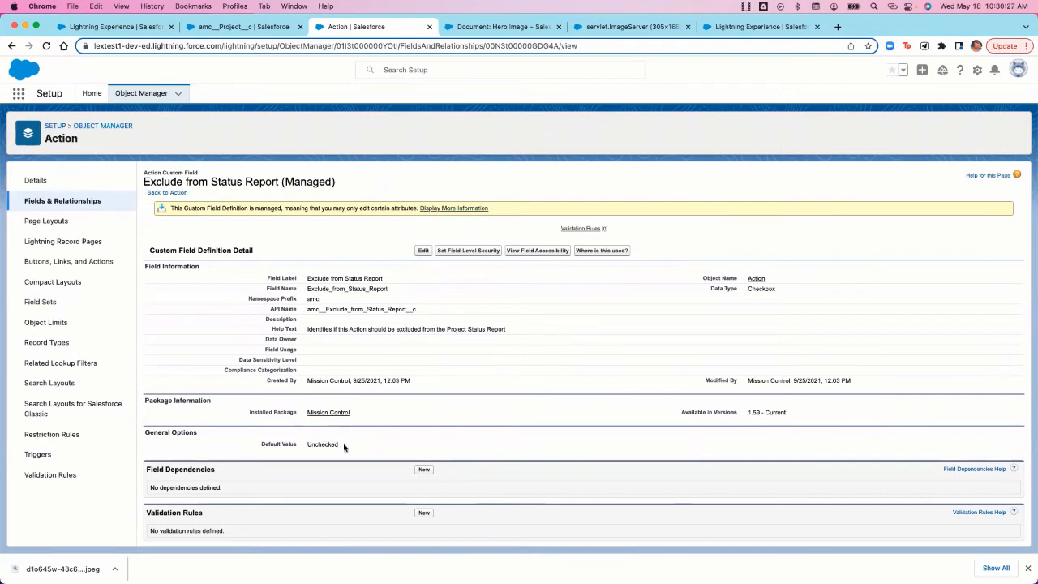
drag(346, 447, 306, 446)
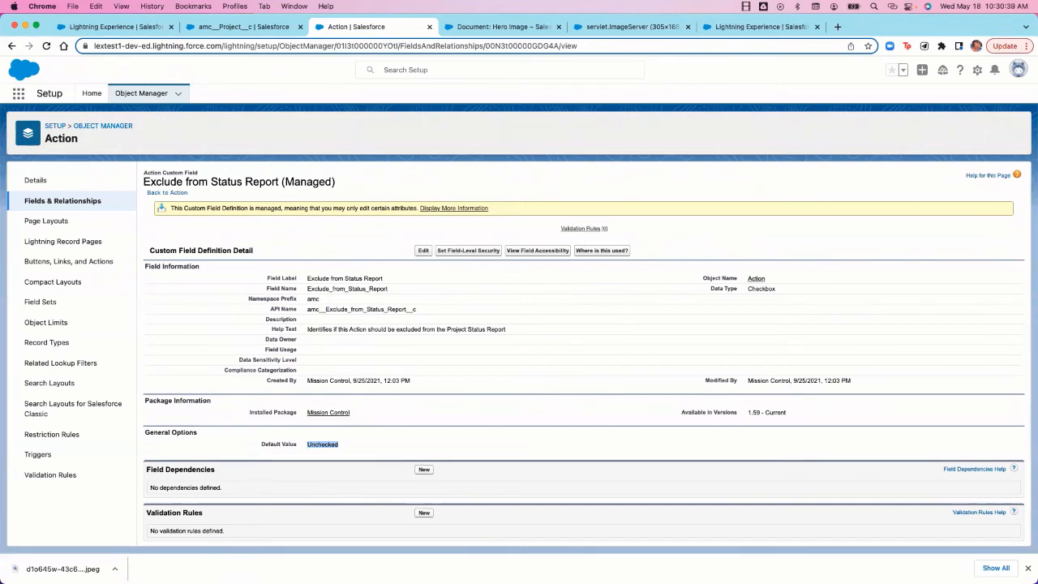
- Switch from Setup to the Mission Control app and open the Control Pad of its console
click(17, 94)
text(mis)
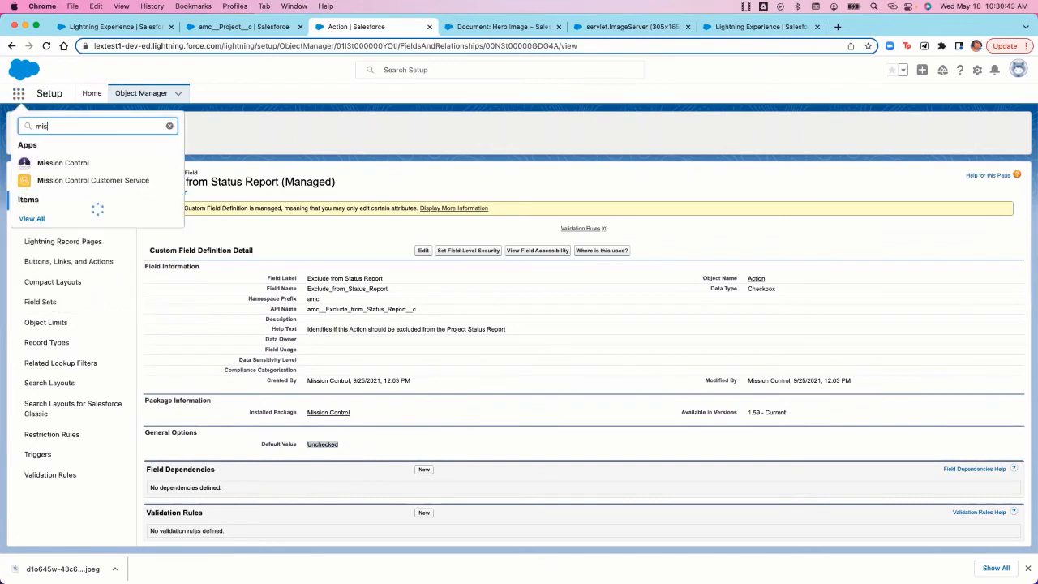
click(58, 162)
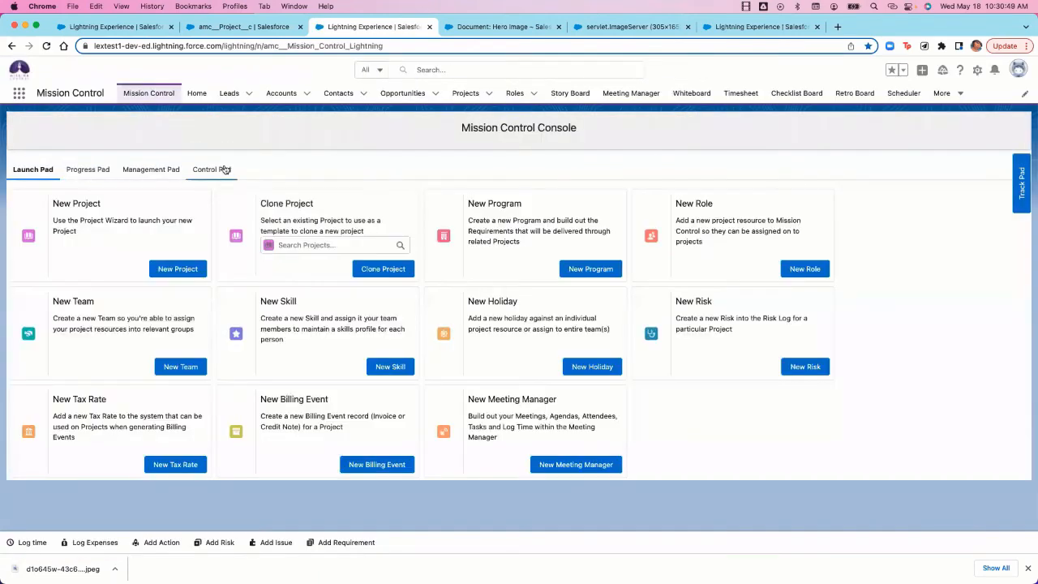
click(226, 169)
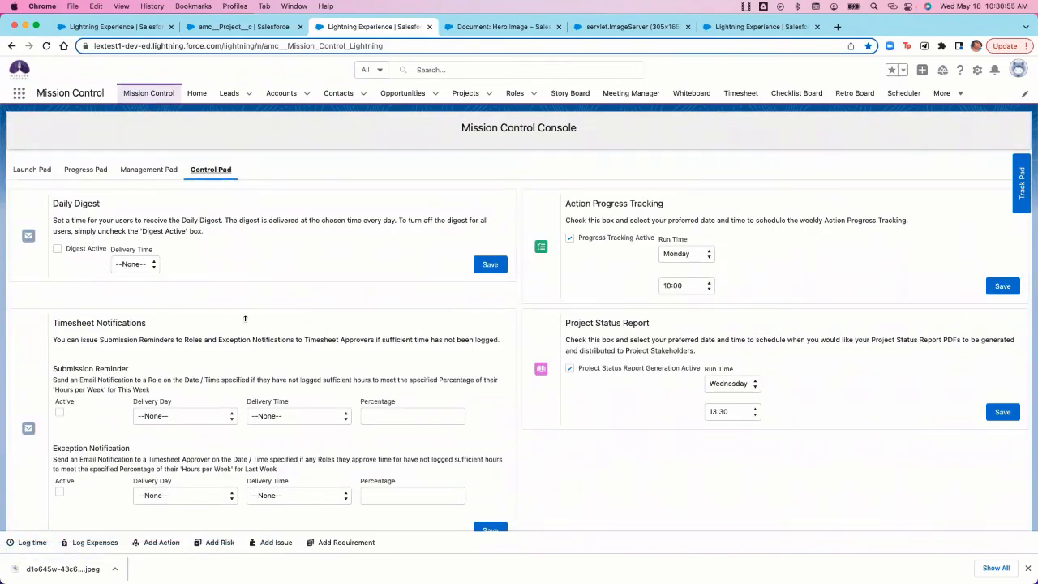
- Examine the Gantt Chart Settings, including the logo folder and file name choices for Gantt Chart PDF exports
scroll(413, 417, down, 10)
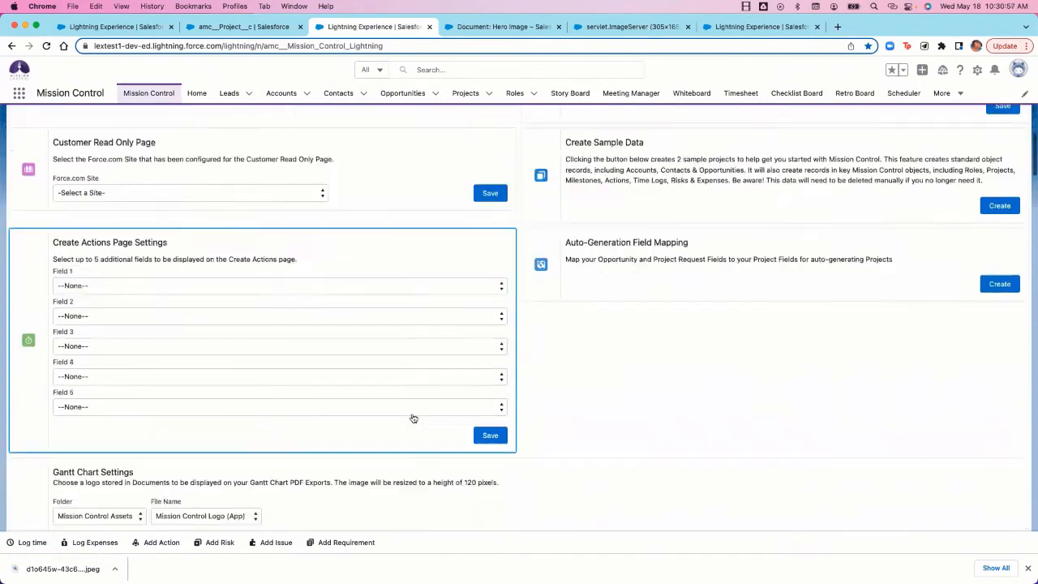
scroll(413, 417, down, 8)
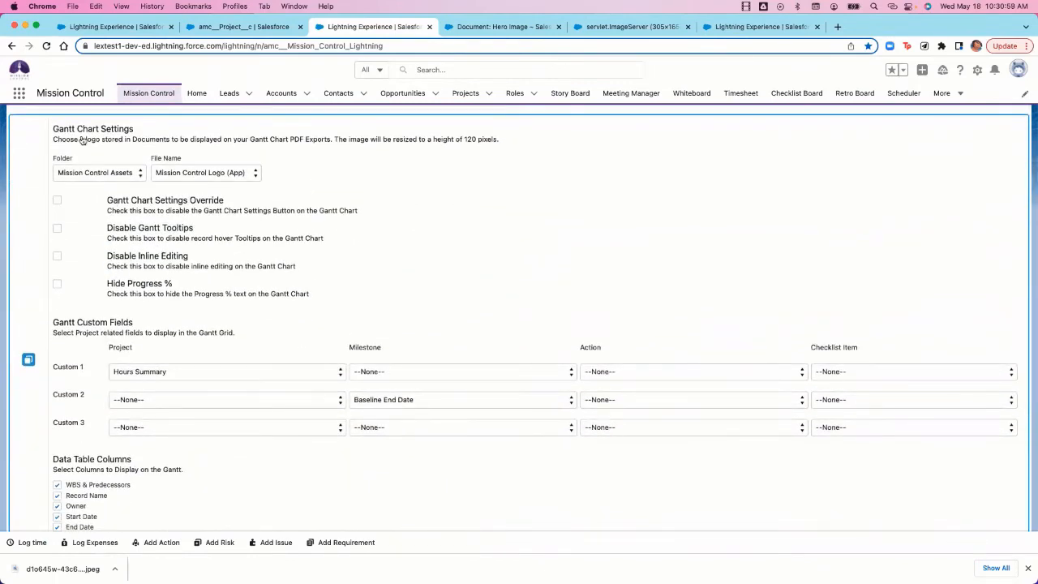
drag(52, 140, 287, 171)
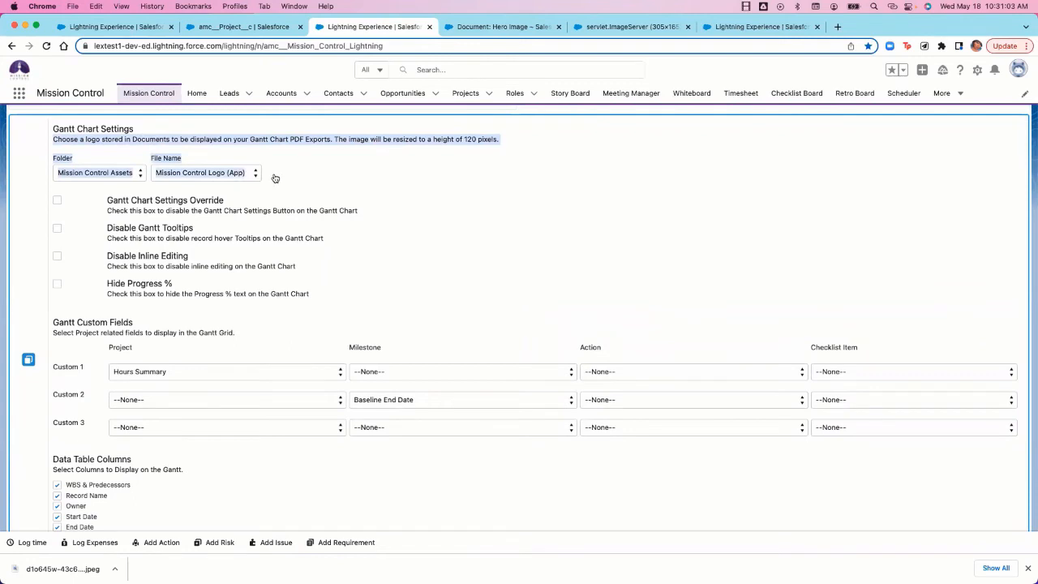
click(275, 177)
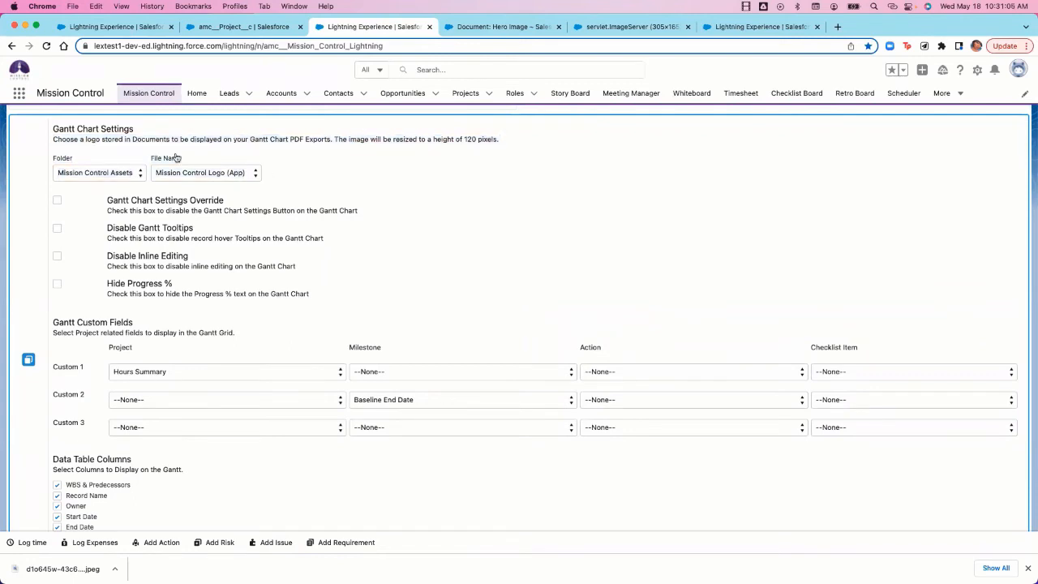
click(114, 175)
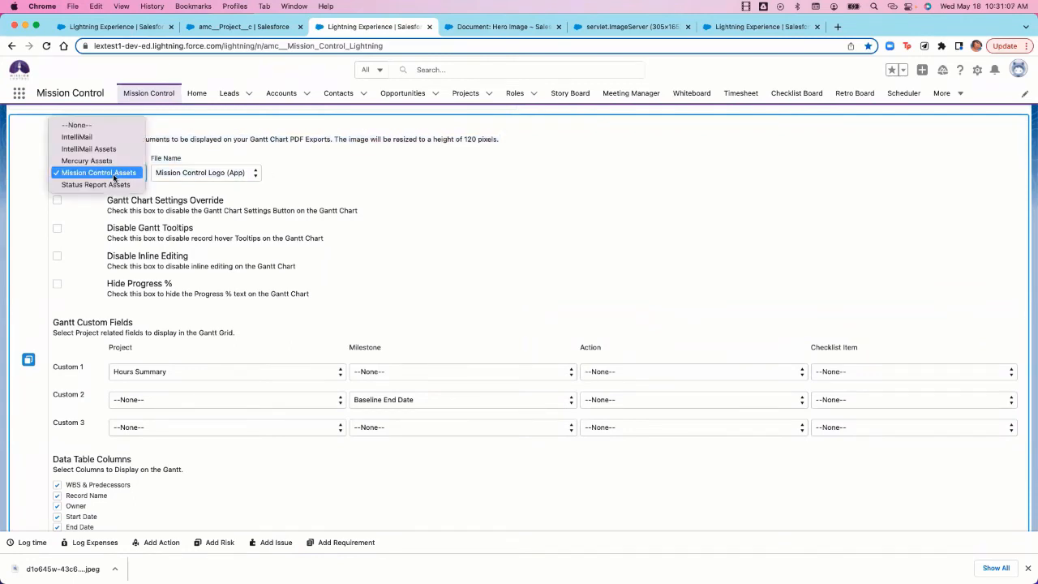
click(112, 174)
click(200, 174)
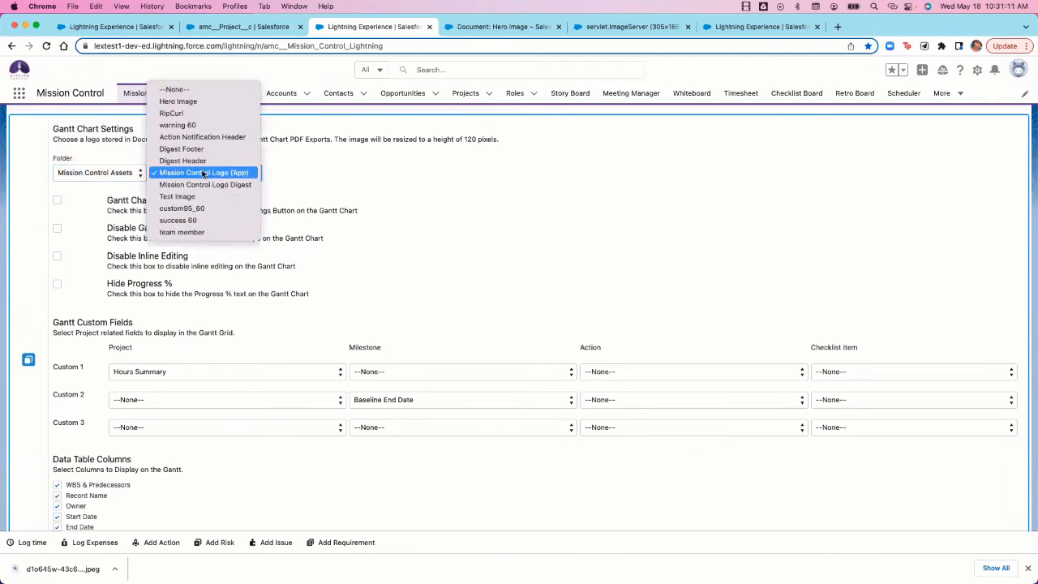
click(205, 173)
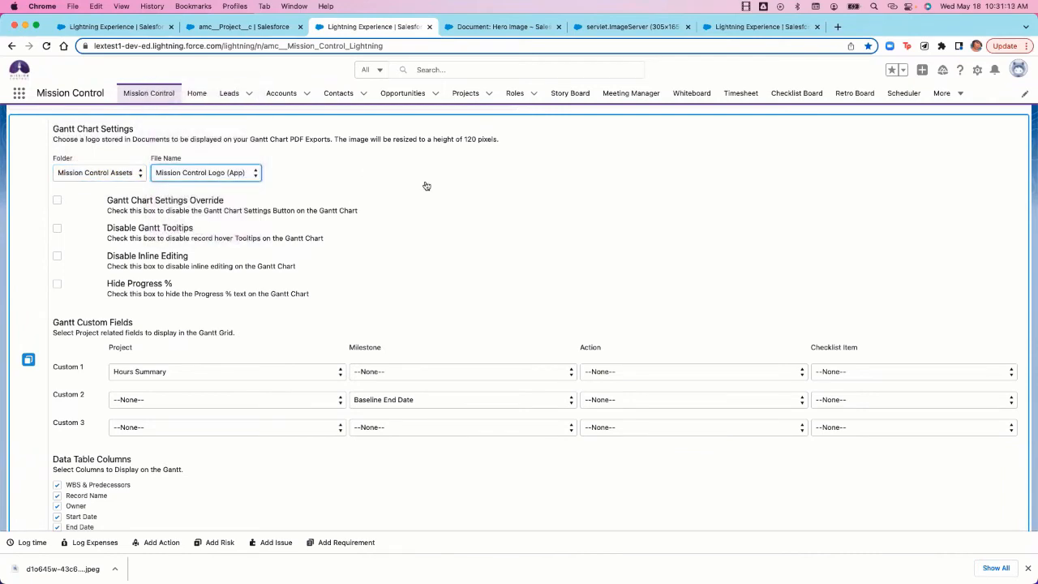
scroll(665, 341, down, 3)
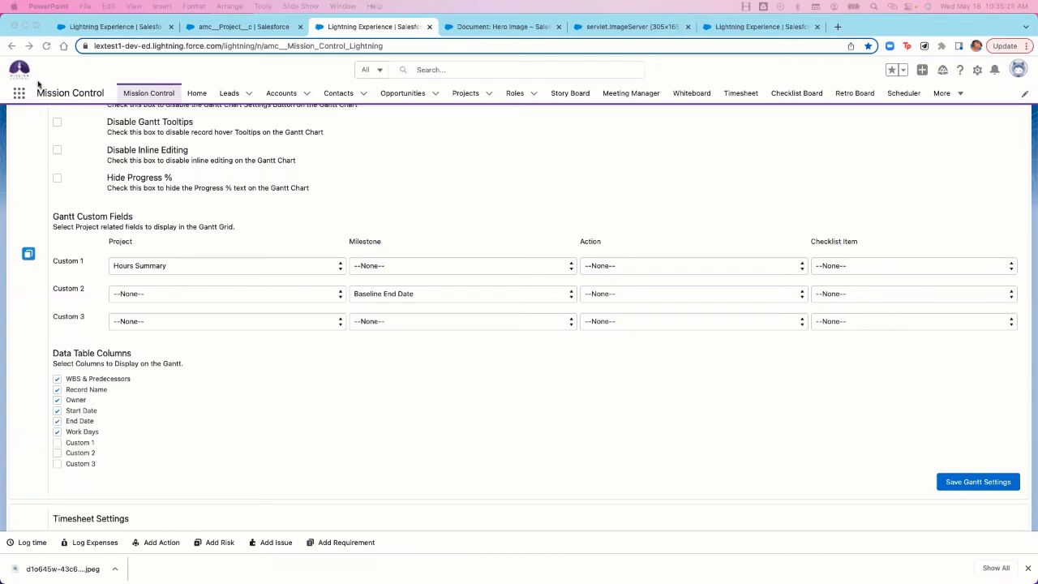
- Glance at the status report's Project Summary page and discard the pending edit of the Design Wireframes action
click(219, 32)
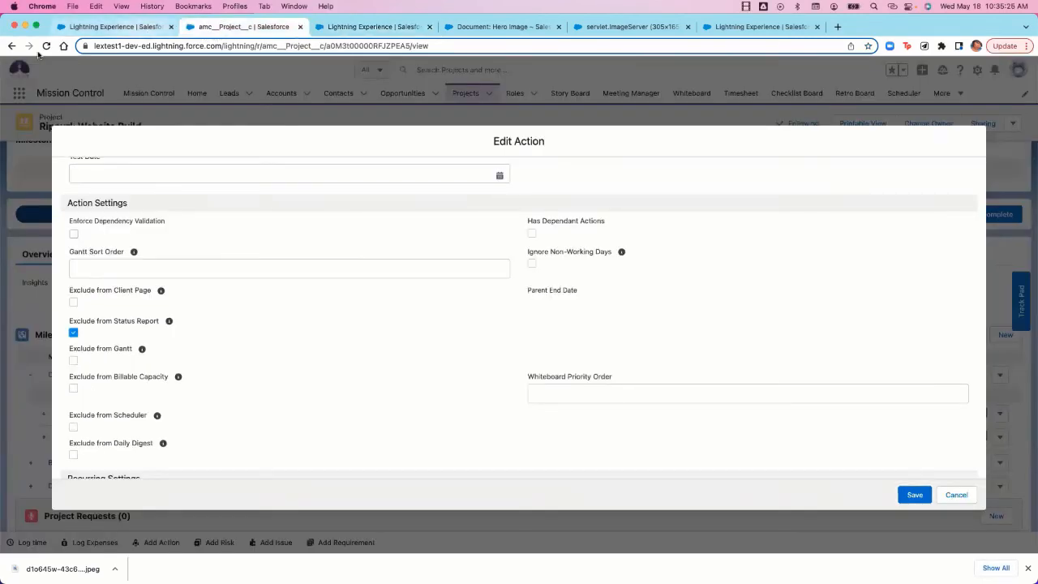
click(87, 26)
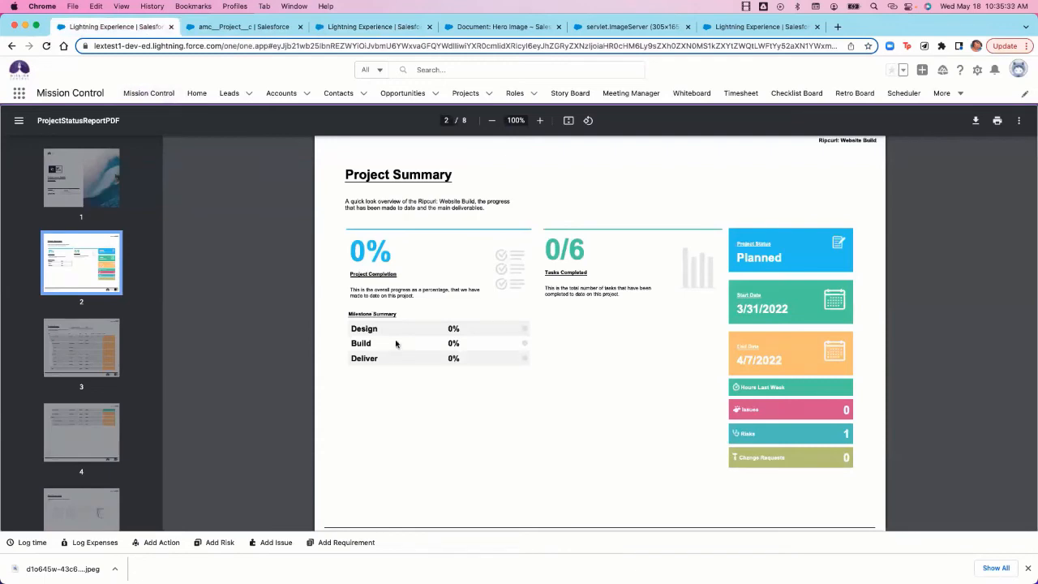
click(244, 29)
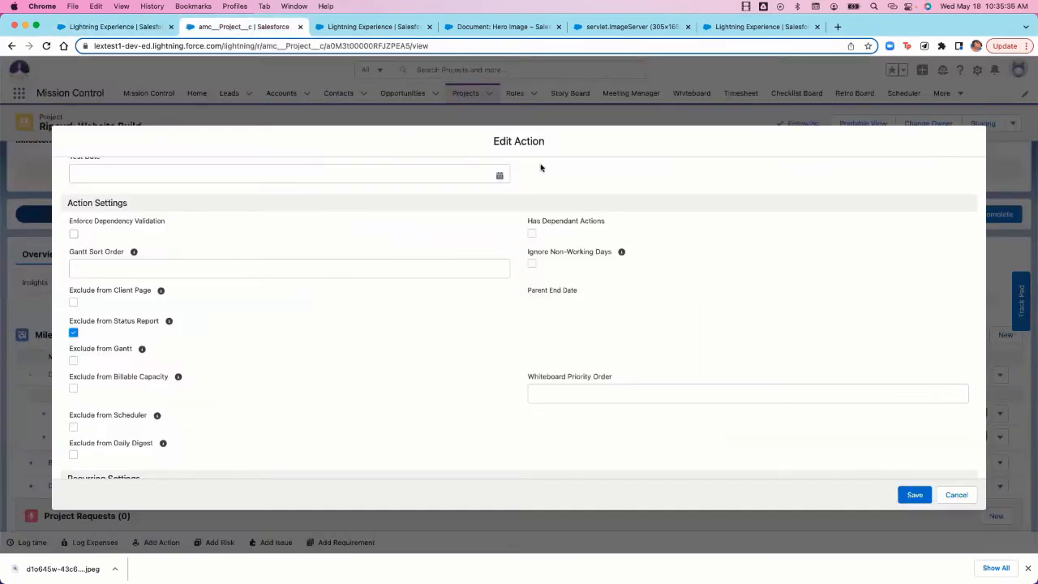
click(957, 494)
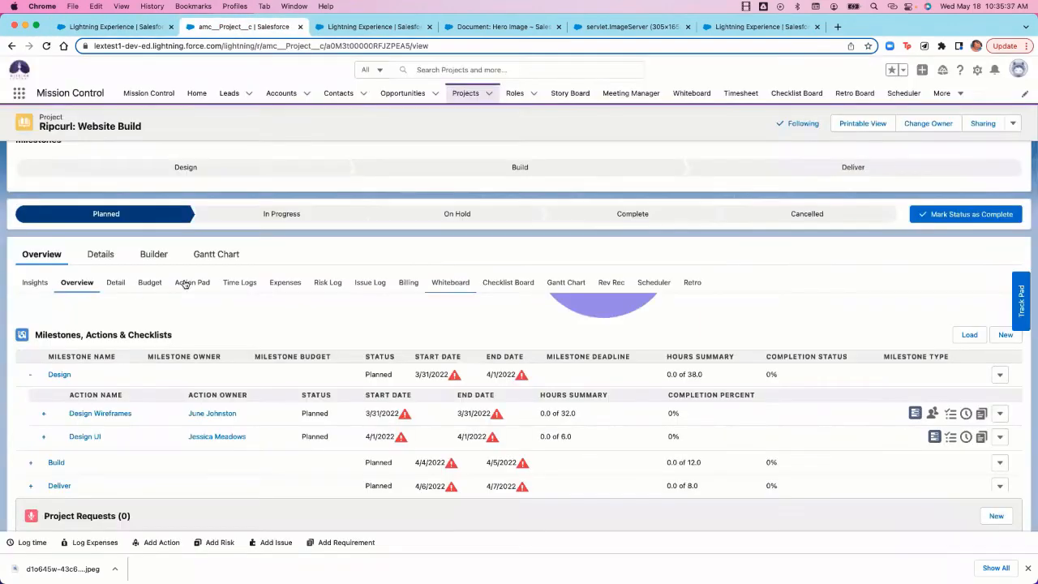
- Open the Ripcurl: Website Build project for editing and review its Logo URL and Project Status Report Settings, including the weekly report date fields
click(115, 283)
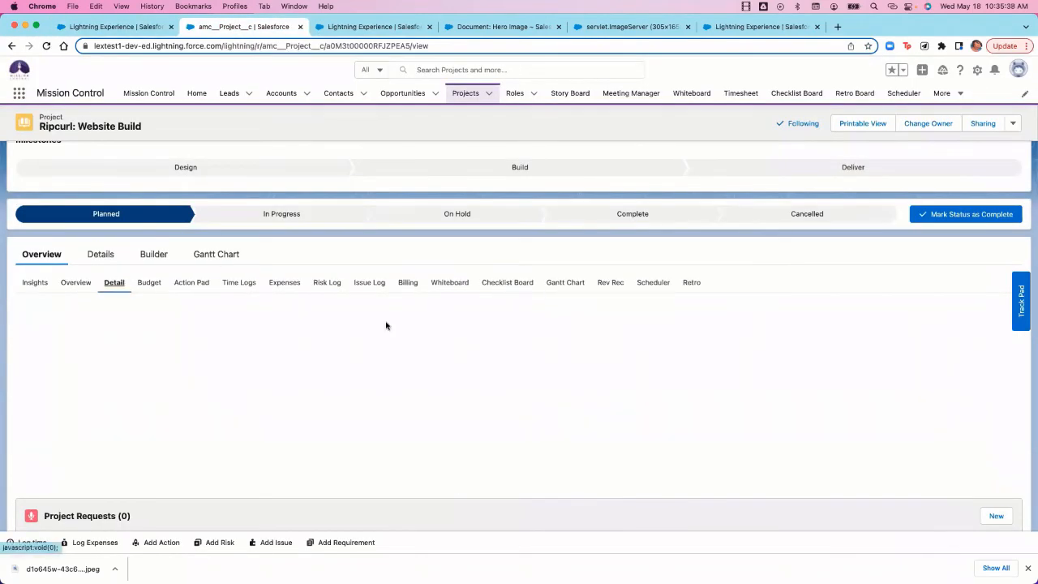
click(1011, 123)
click(966, 145)
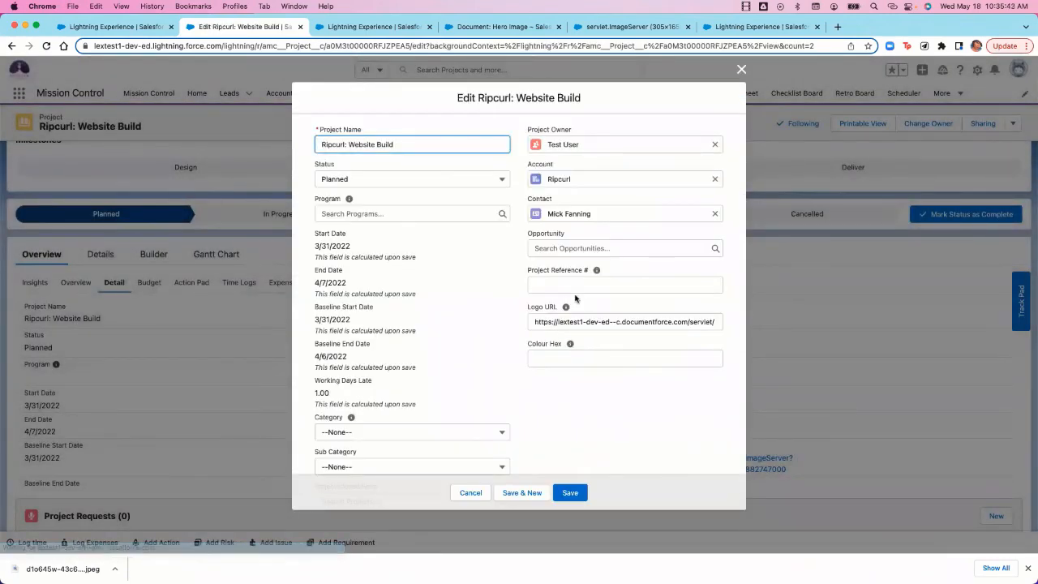
mouse_move(527, 304)
mouse_down()
mouse_move(703, 343)
mouse_move(718, 324)
mouse_move(725, 333)
mouse_move(721, 304)
mouse_move(526, 307)
mouse_up()
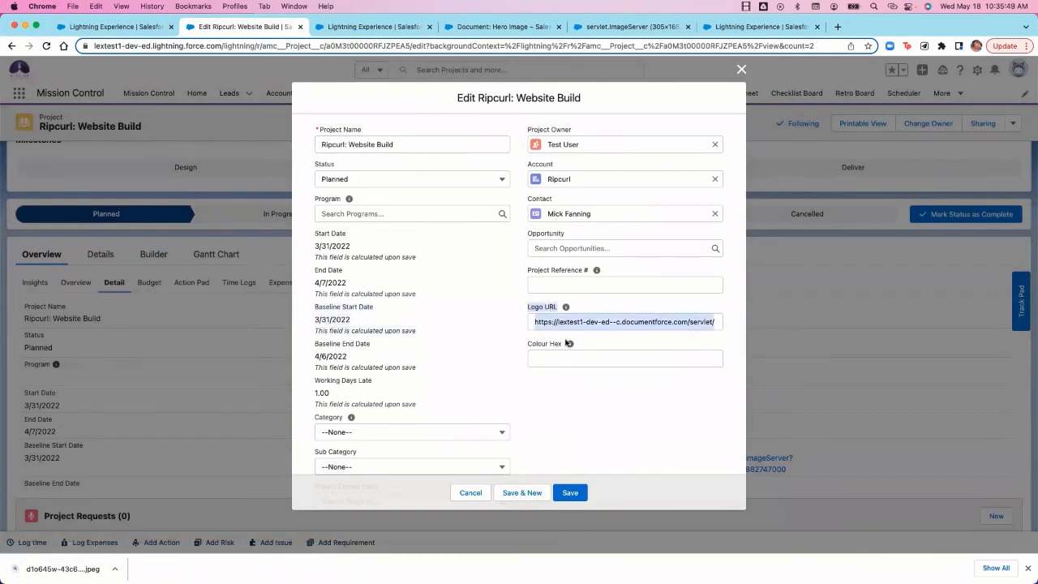
scroll(571, 398, down, 10)
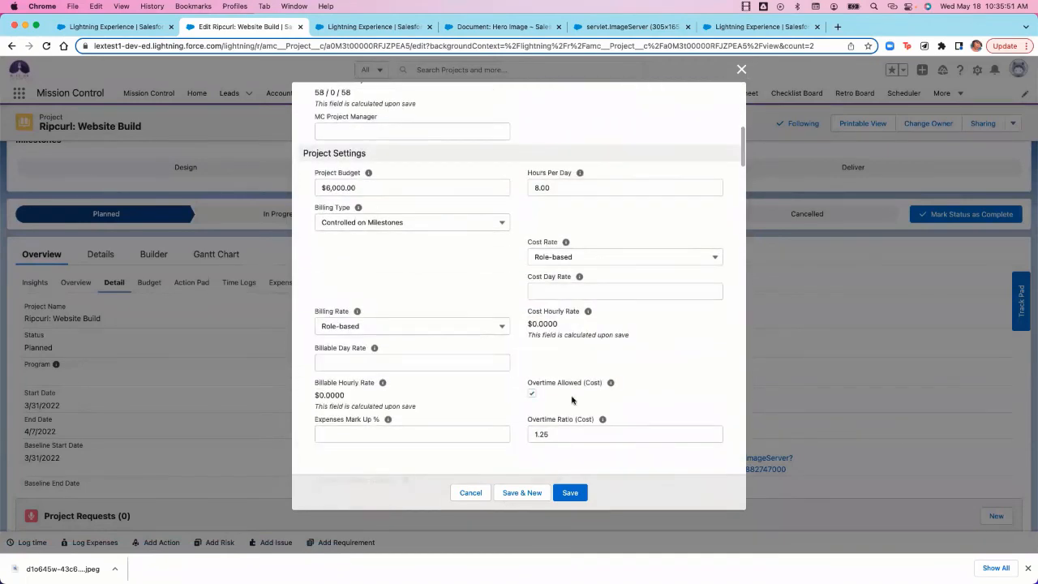
scroll(571, 400, down, 10)
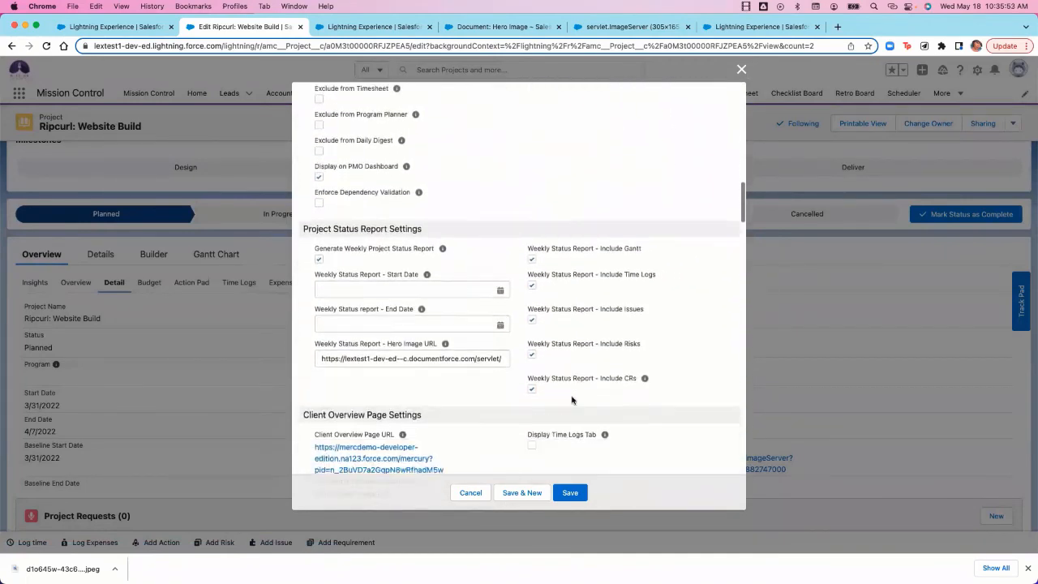
scroll(571, 400, down, 2)
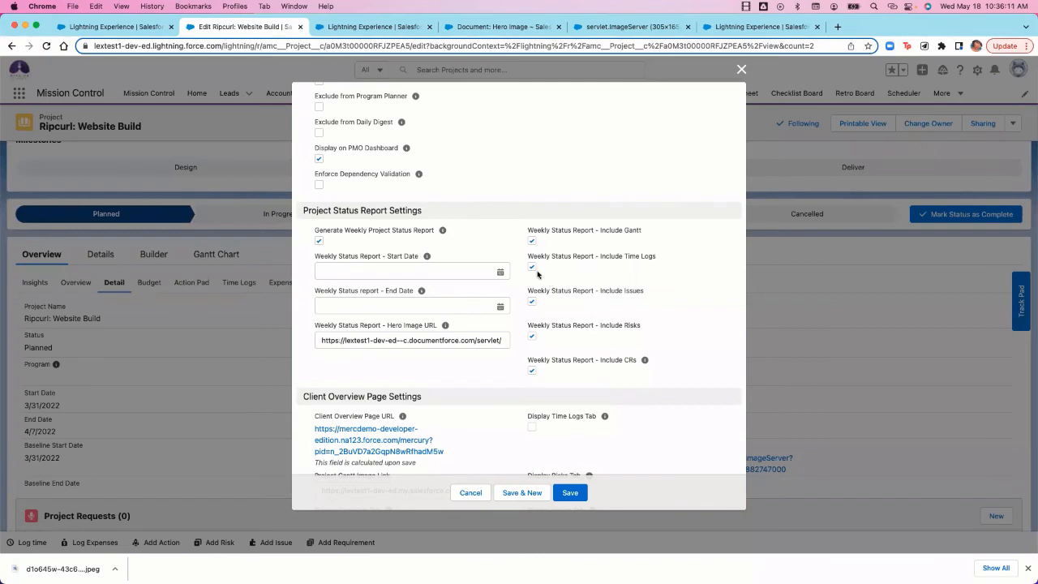
click(444, 272)
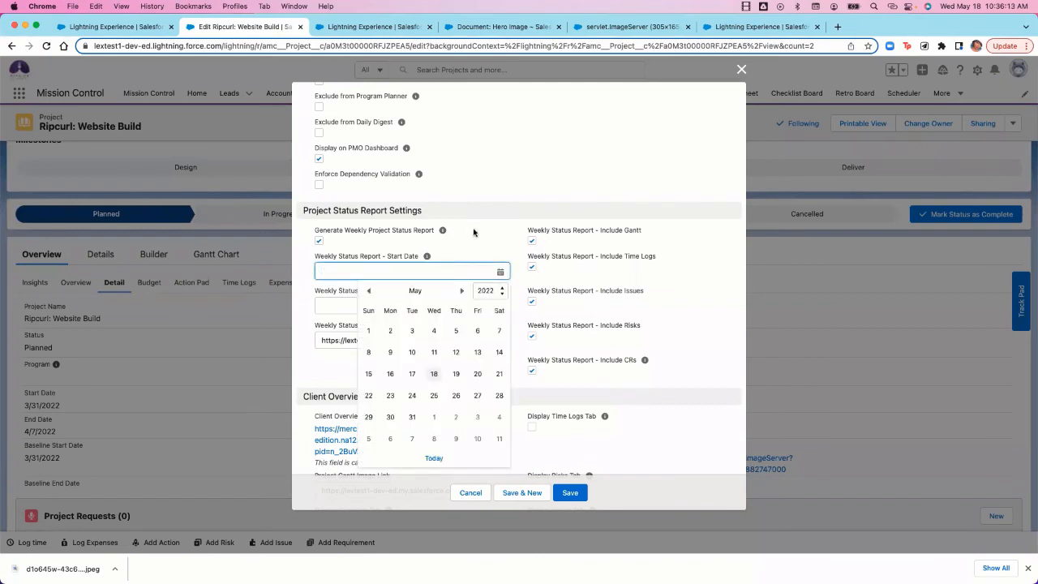
click(438, 251)
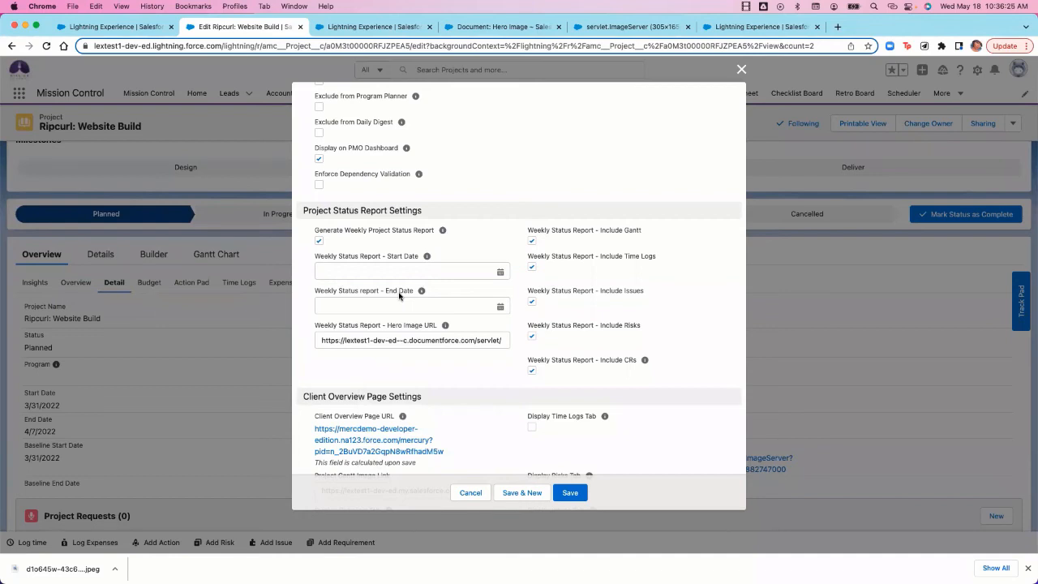
- Set the Weekly Status Report start date to 5/1/2022 and end date to 5/31/2022, and save the project
click(501, 270)
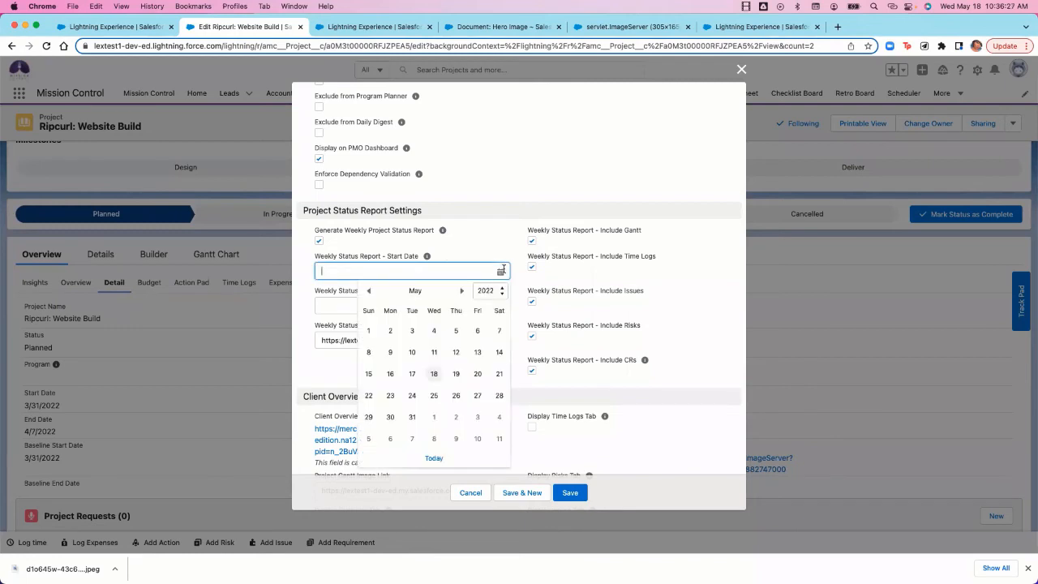
click(368, 330)
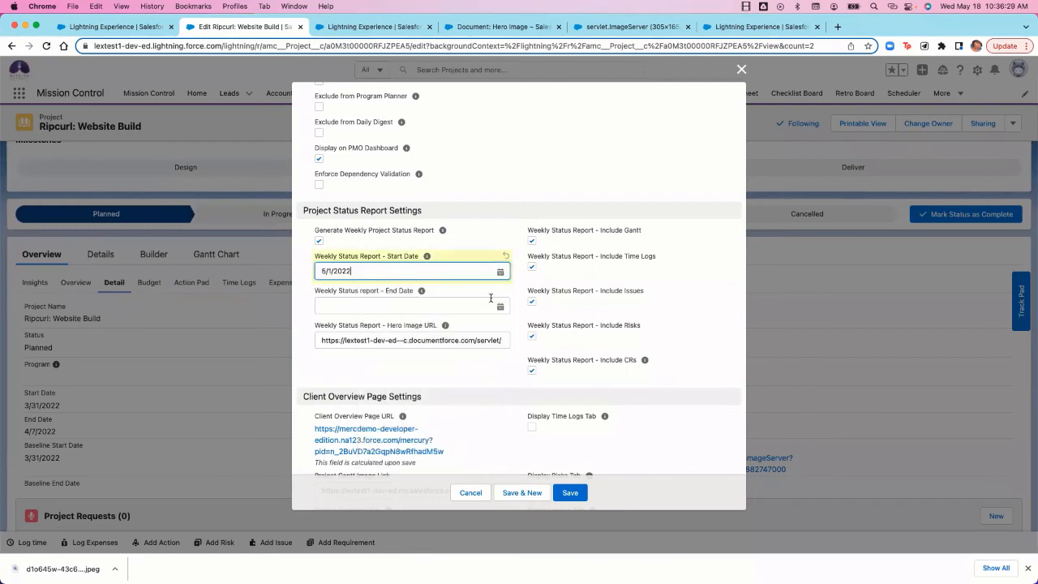
click(499, 304)
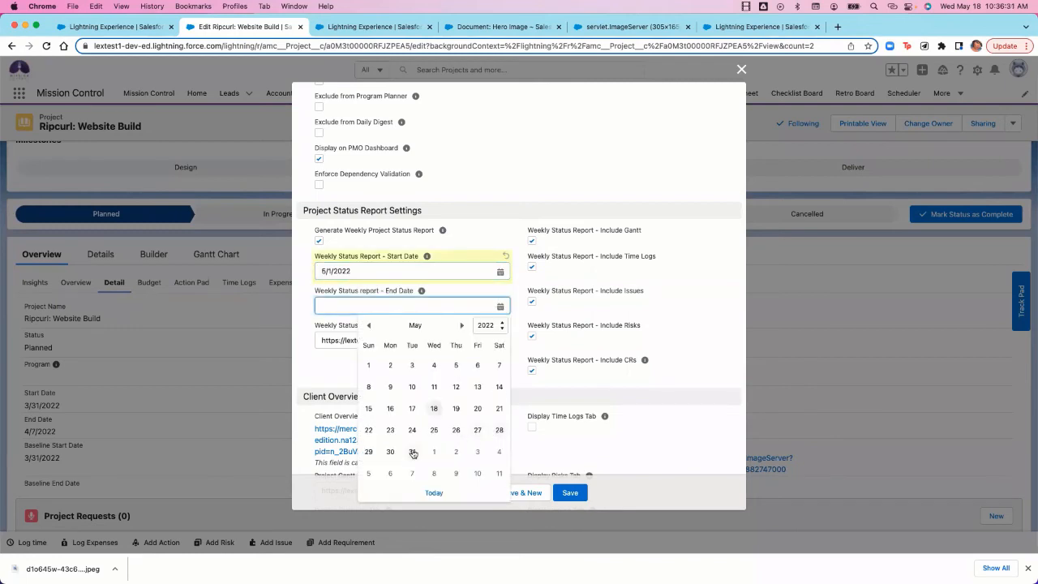
click(412, 454)
click(483, 369)
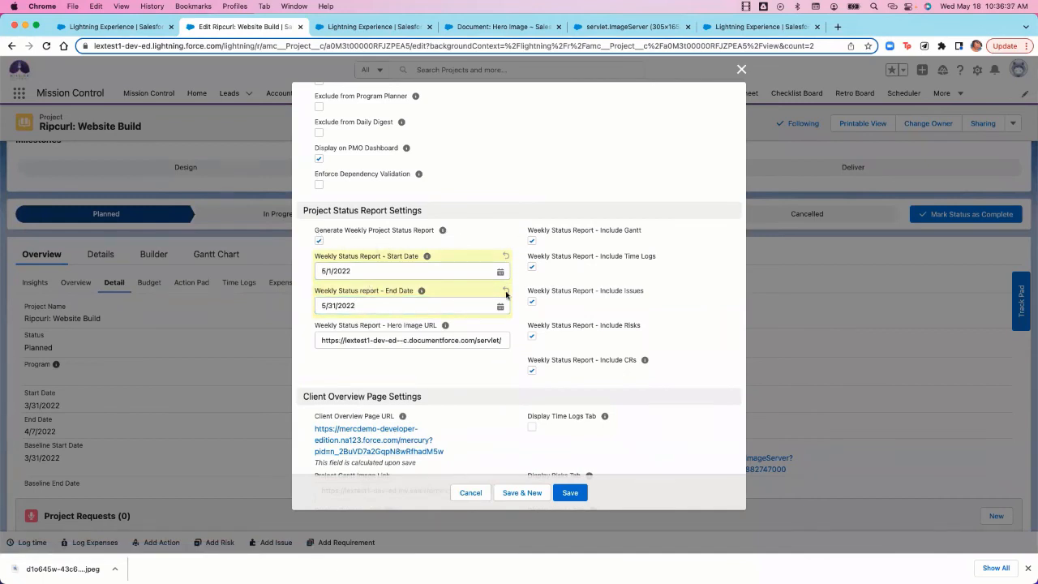
click(572, 493)
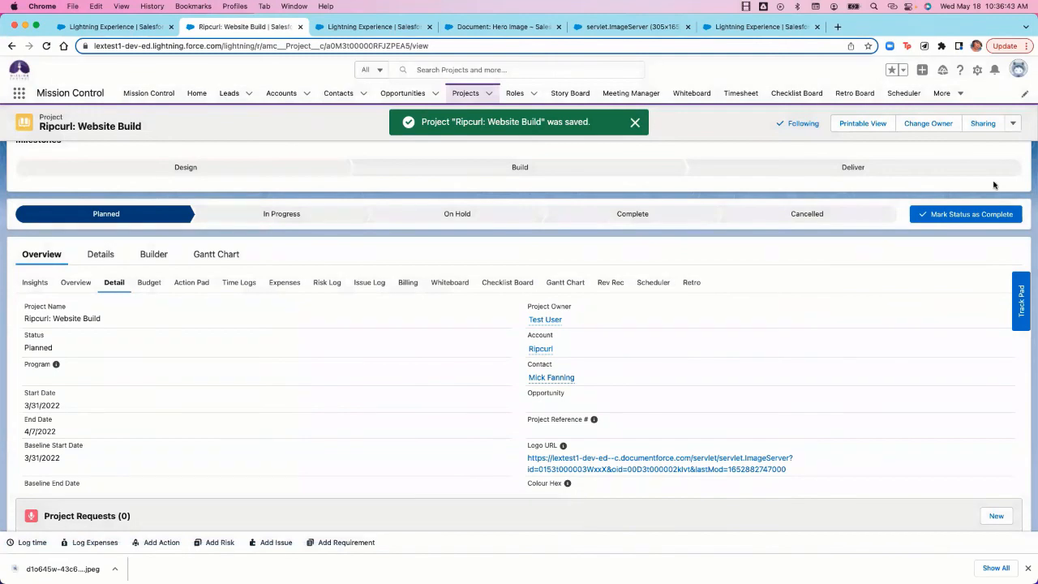
- Switch to the project status report PDF and review its pages from the Project Summary through the closing Thank You page
click(110, 26)
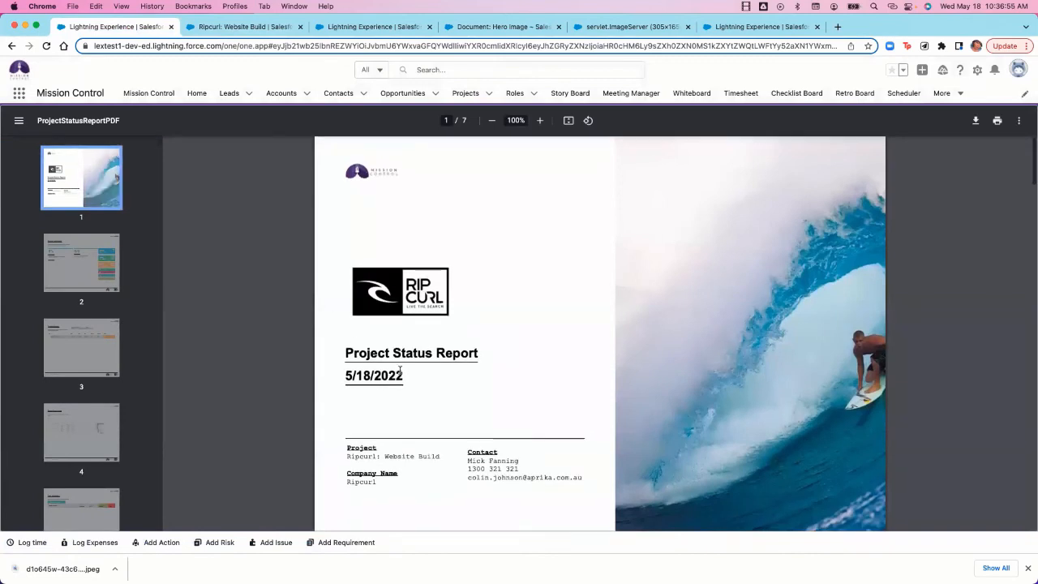
click(77, 266)
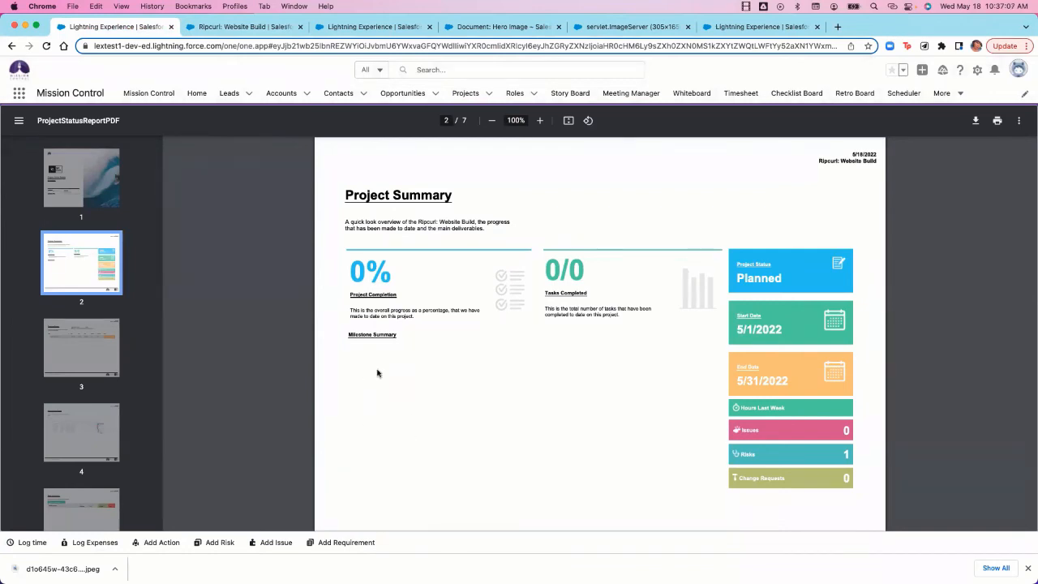
scroll(658, 435, down, 10)
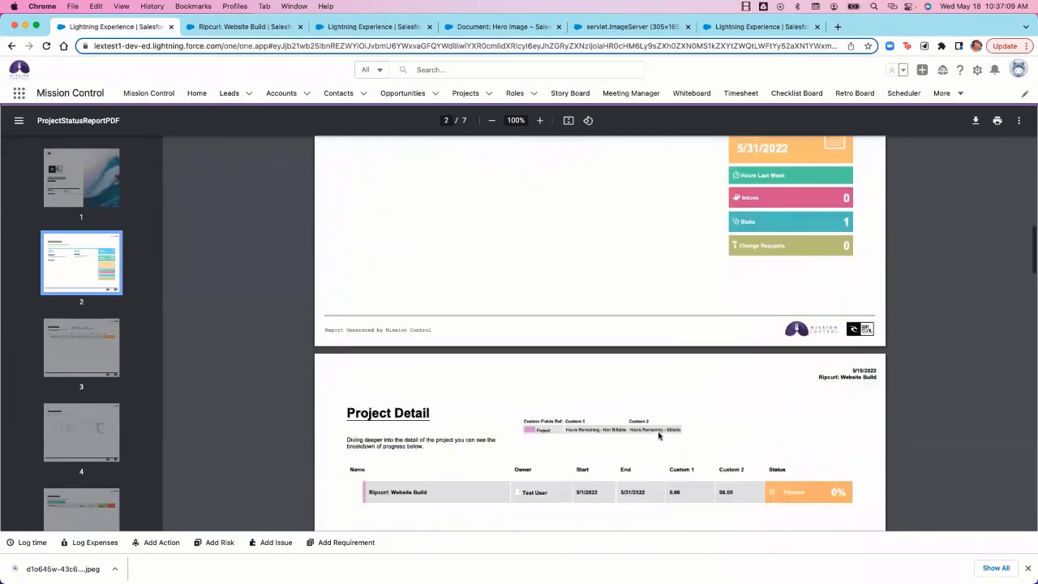
scroll(658, 436, down, 2)
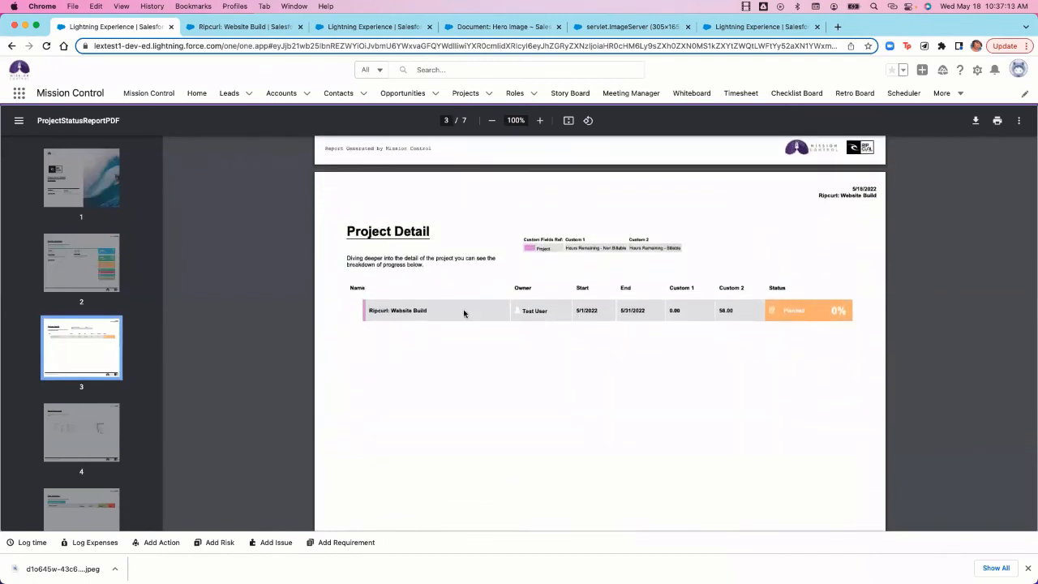
scroll(506, 355, down, 1)
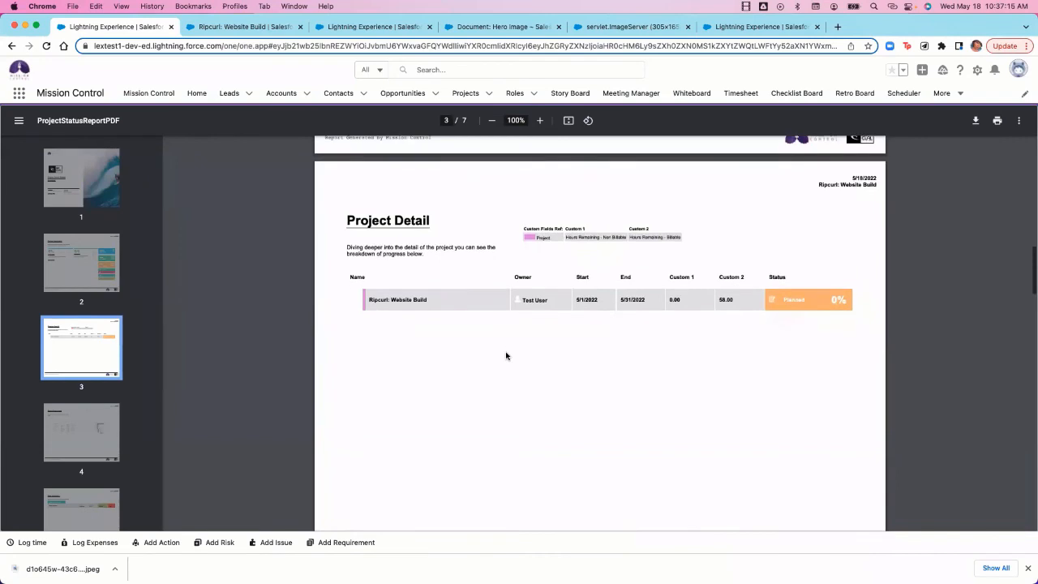
scroll(506, 355, down, 10)
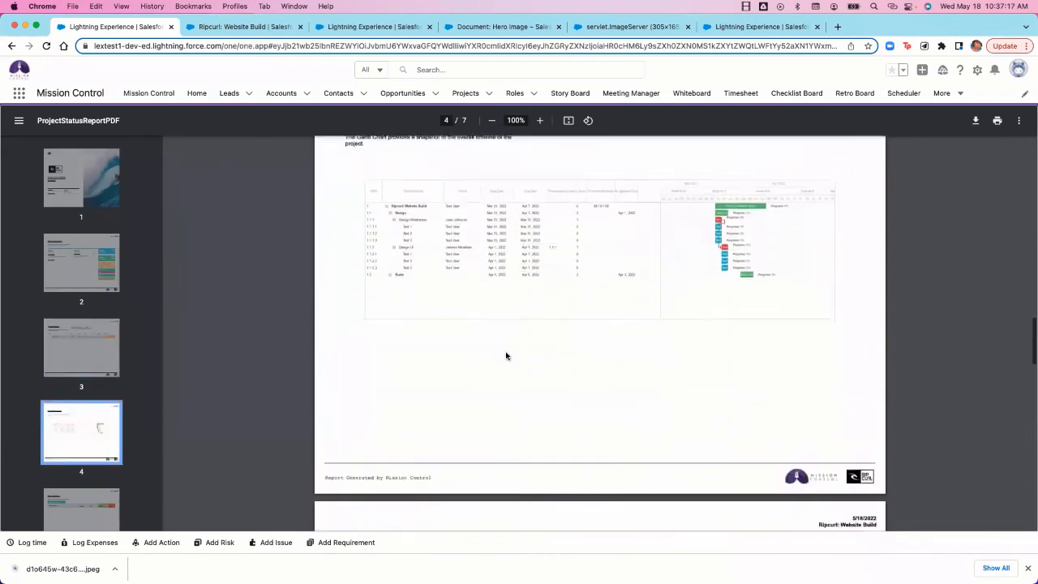
scroll(505, 355, down, 12)
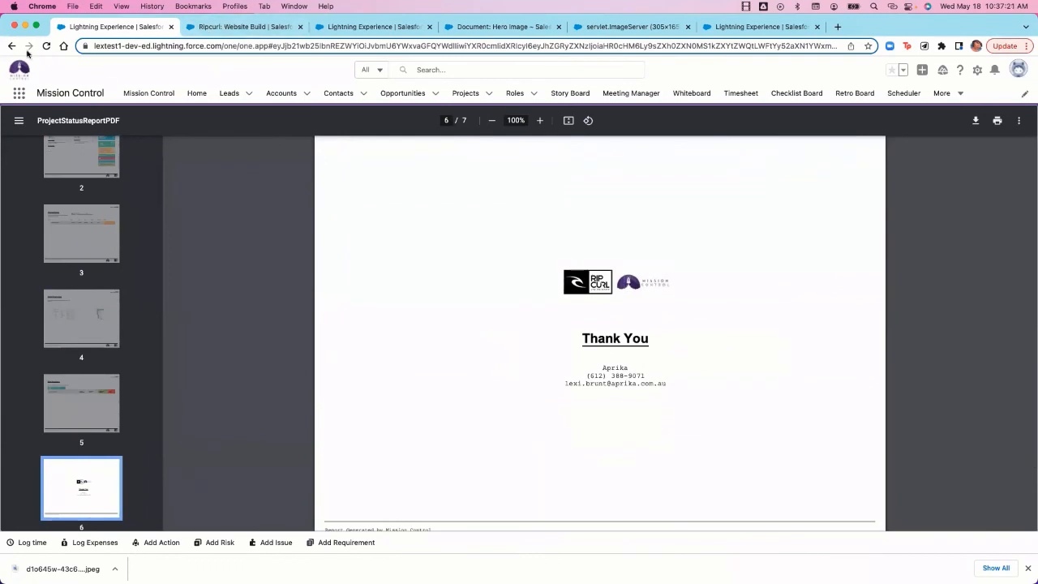
- Edit the Ripcurl: Website Build project again, clear its Weekly Status Report start and end dates, and save it
click(220, 27)
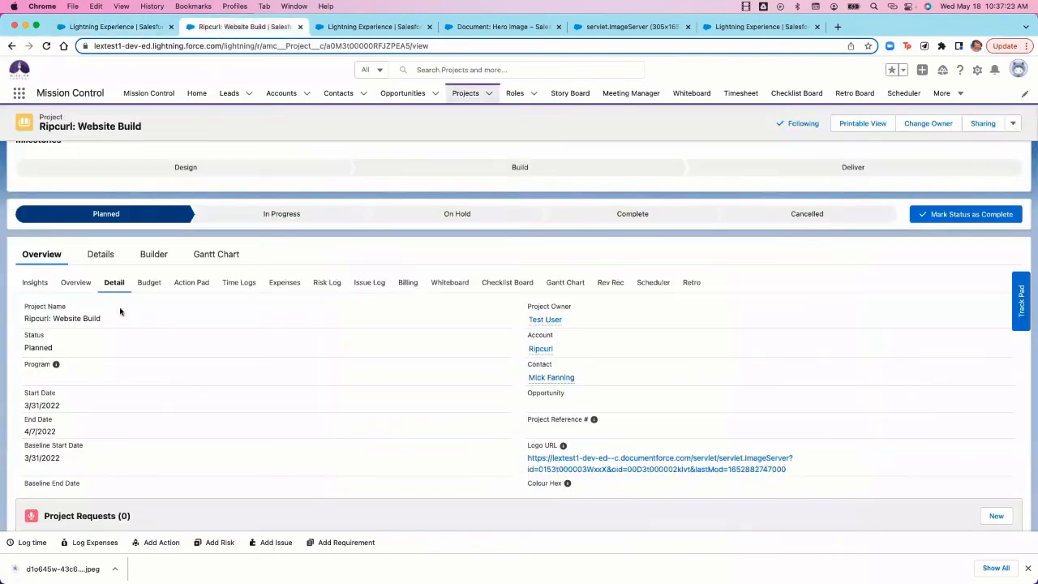
click(1013, 123)
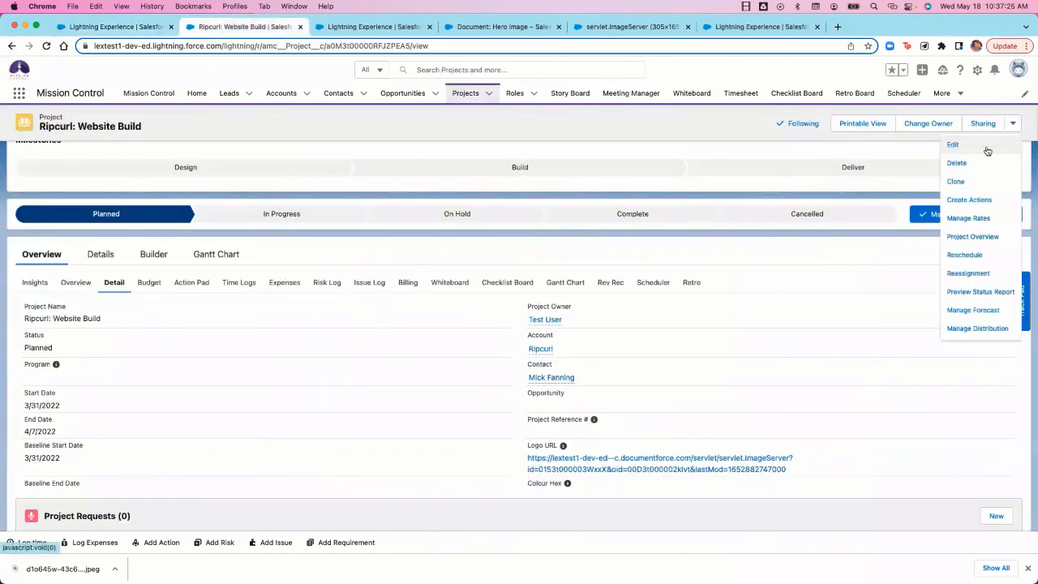
click(985, 146)
scroll(389, 393, down, 5)
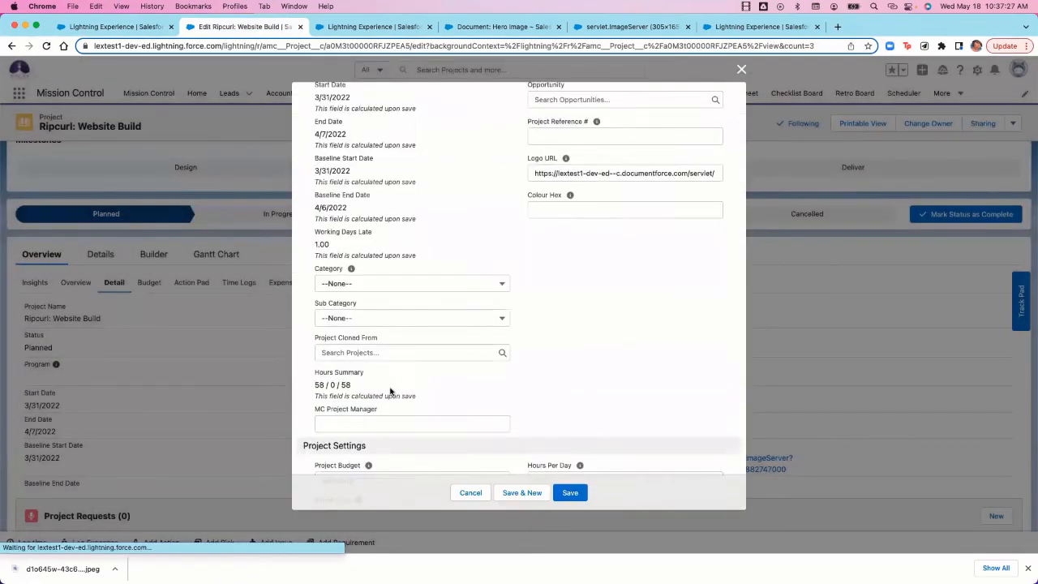
scroll(389, 392, down, 10)
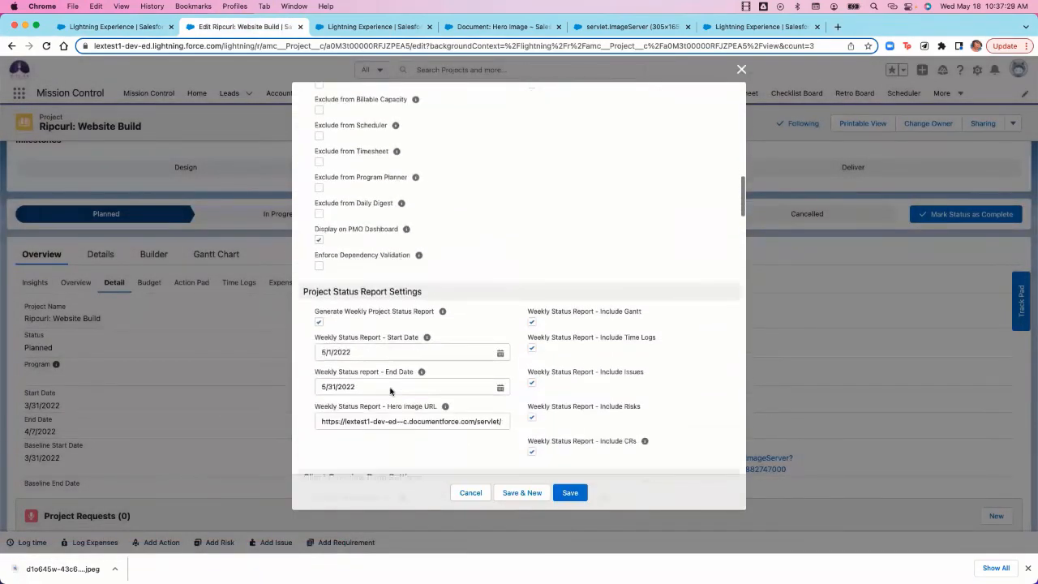
scroll(389, 392, down, 1)
click(452, 262)
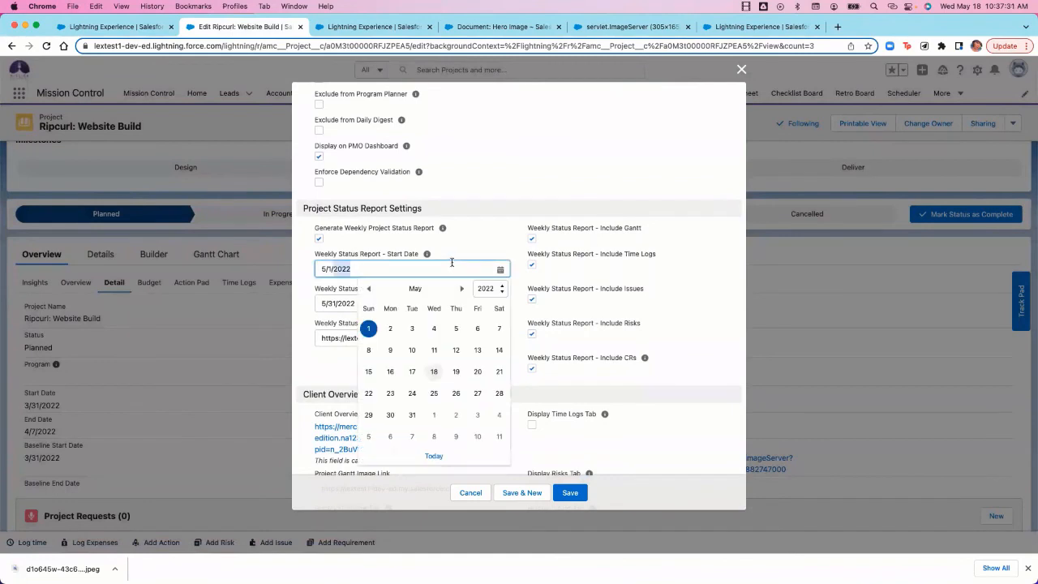
key(BackSpace)
key(BackSpace)
key(BackSpace)
key(BackSpace)
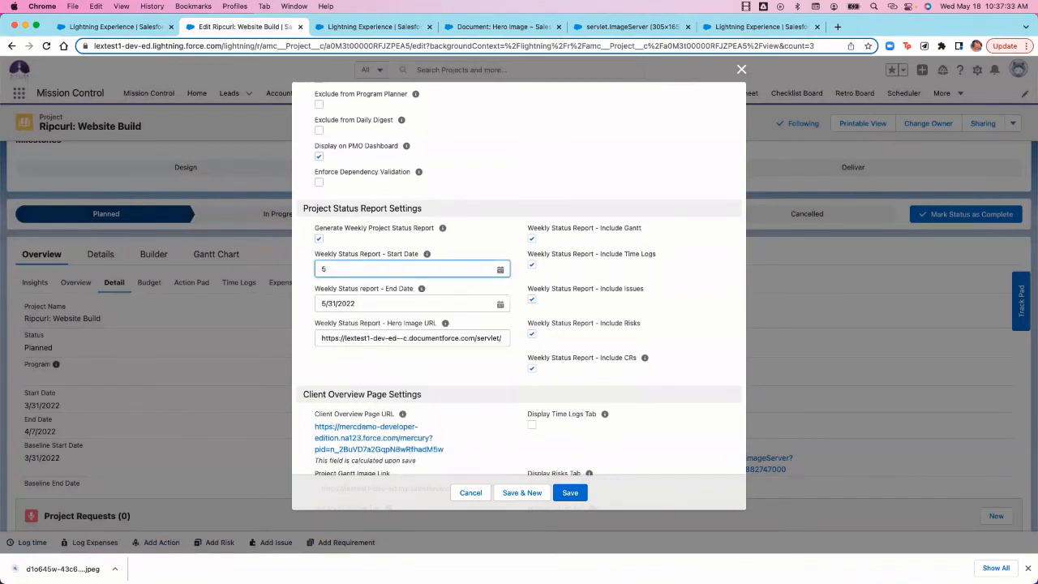
key(BackSpace)
click(381, 299)
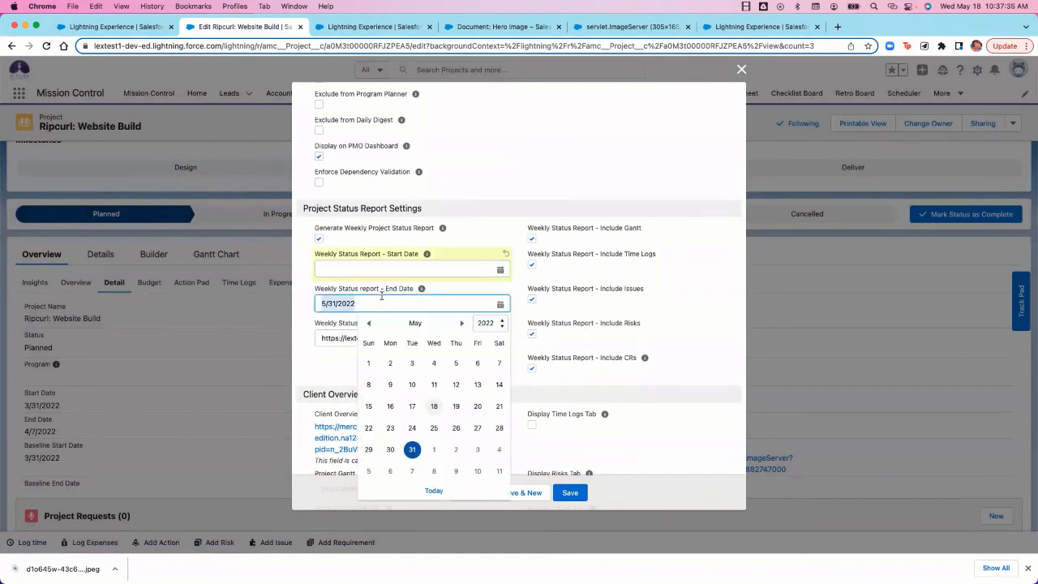
key(BackSpace)
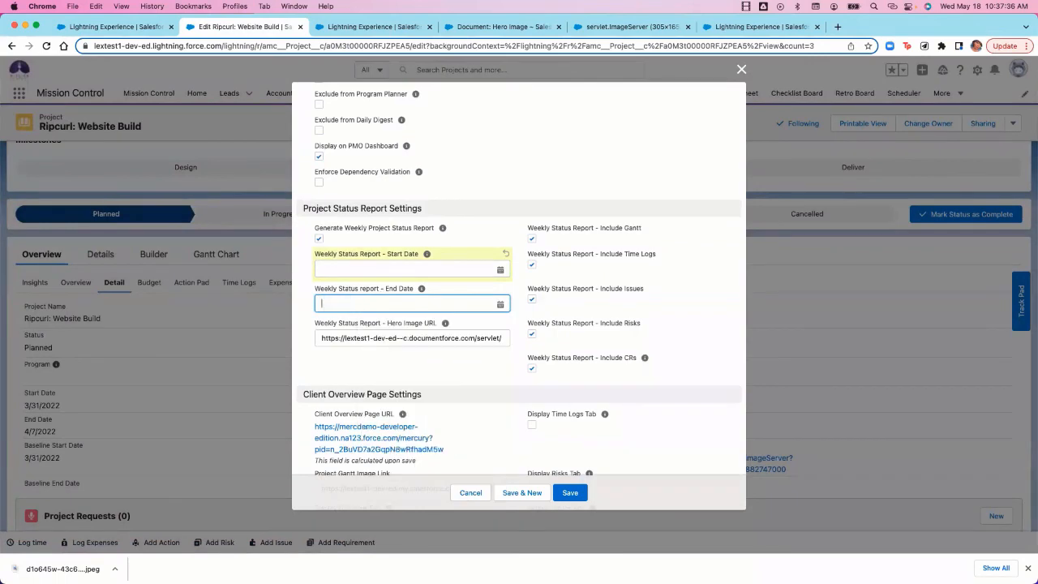
click(570, 492)
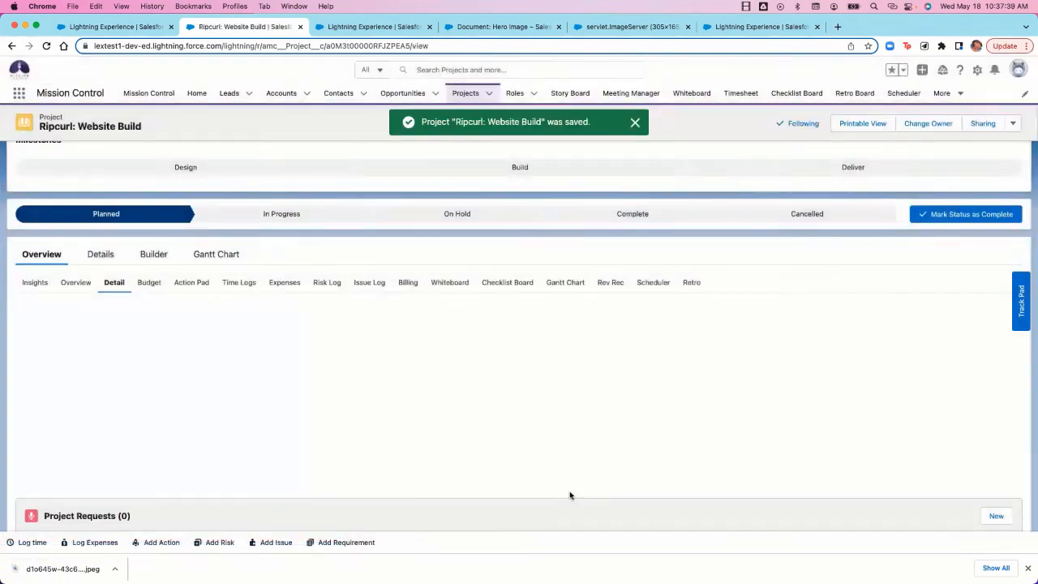